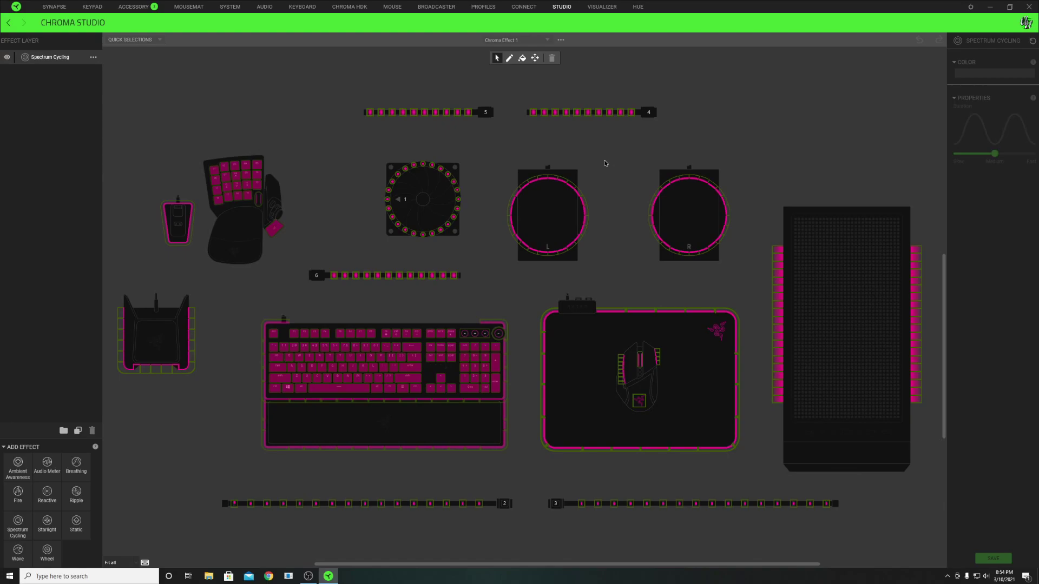
- Rename the Chroma effect to 'RainbowFall' and save it
click(560, 40)
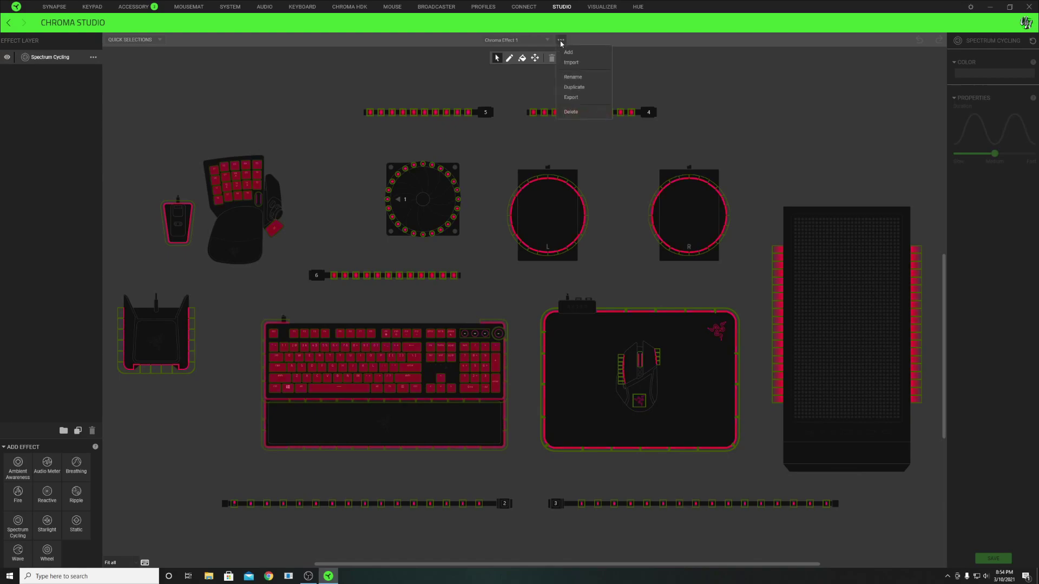
click(573, 77)
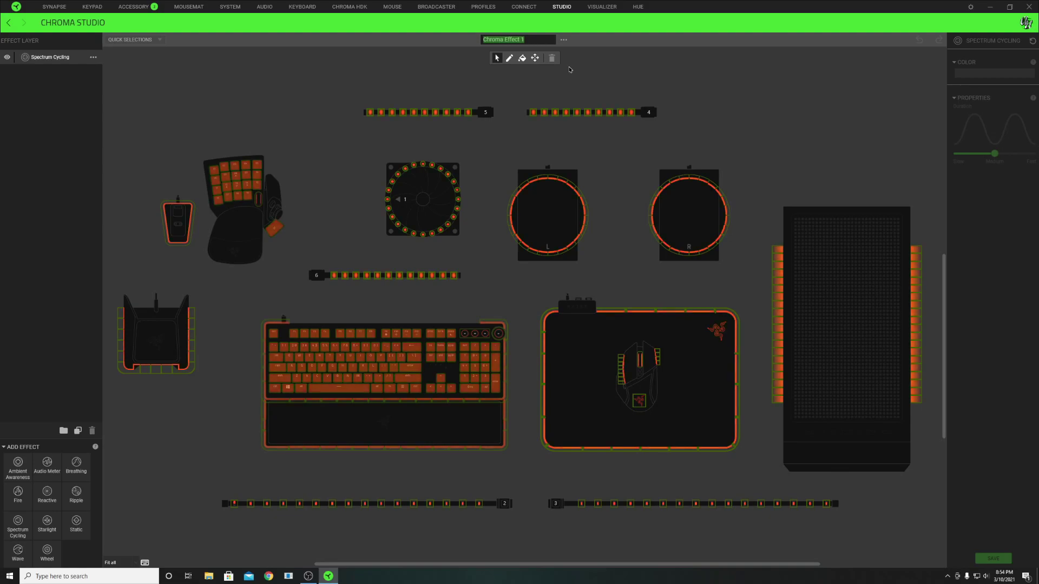
text(Rainbo)
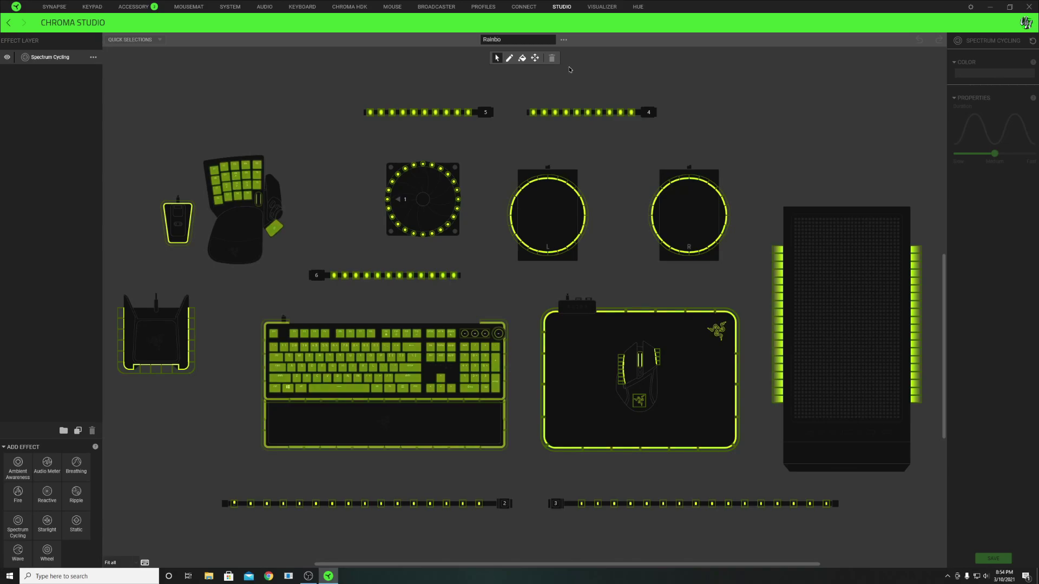
text(wFall)
key(Return)
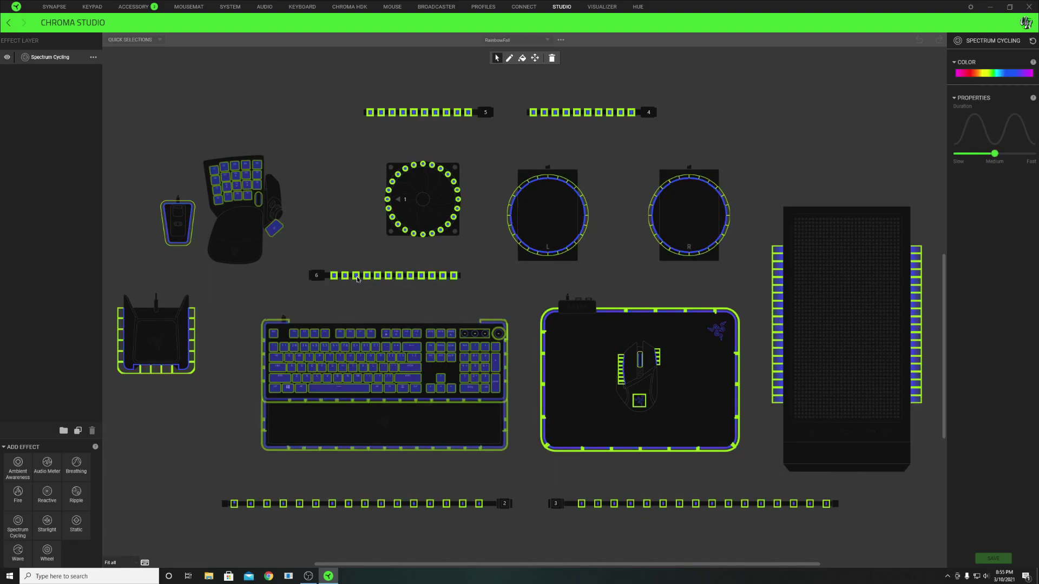
click(332, 223)
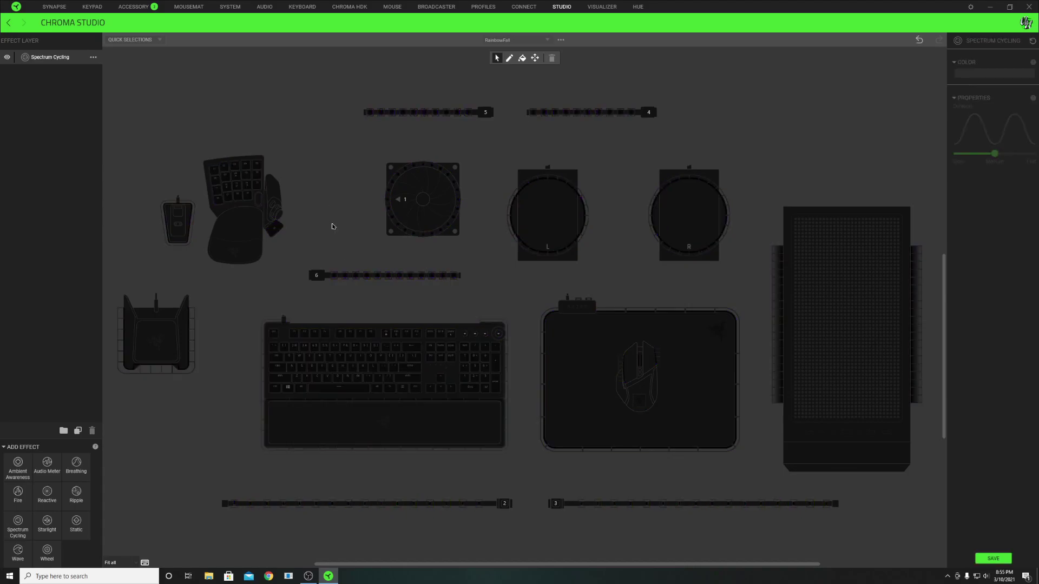
click(1002, 561)
- Change the layer to a Static effect across all devices with a near-black colour
click(94, 57)
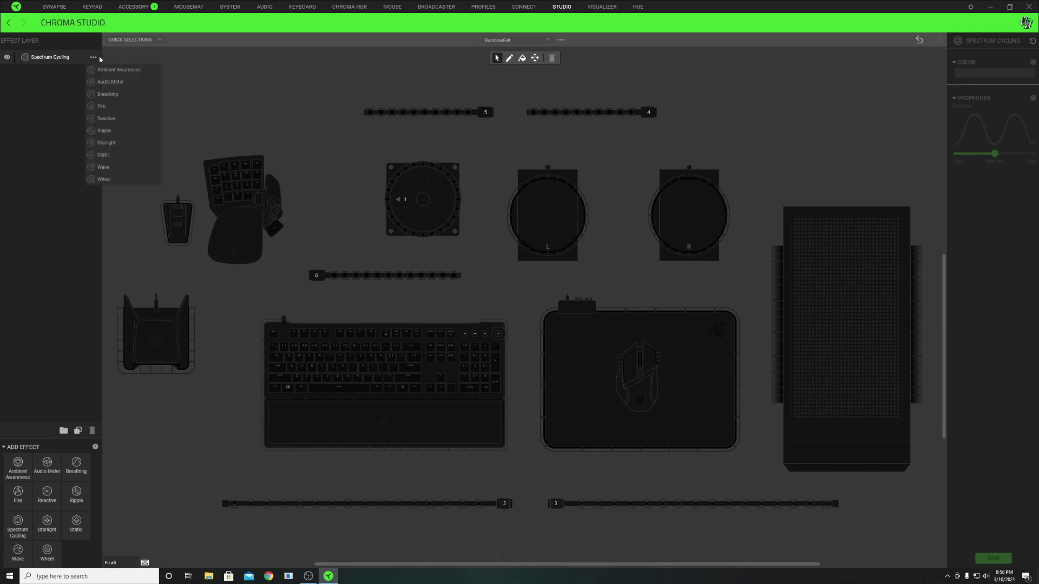
click(112, 156)
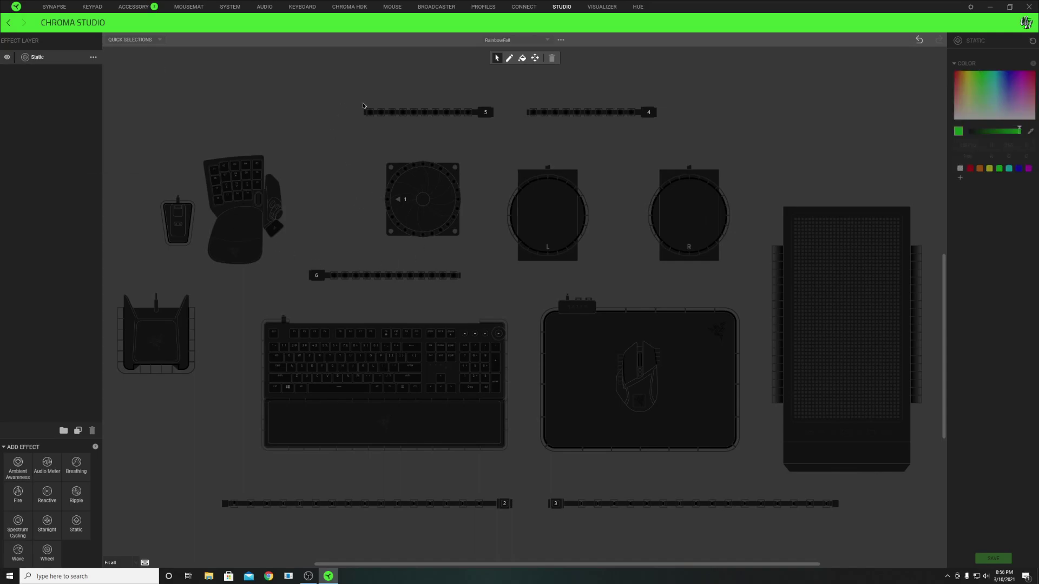
click(122, 114)
drag(108, 530, 922, 118)
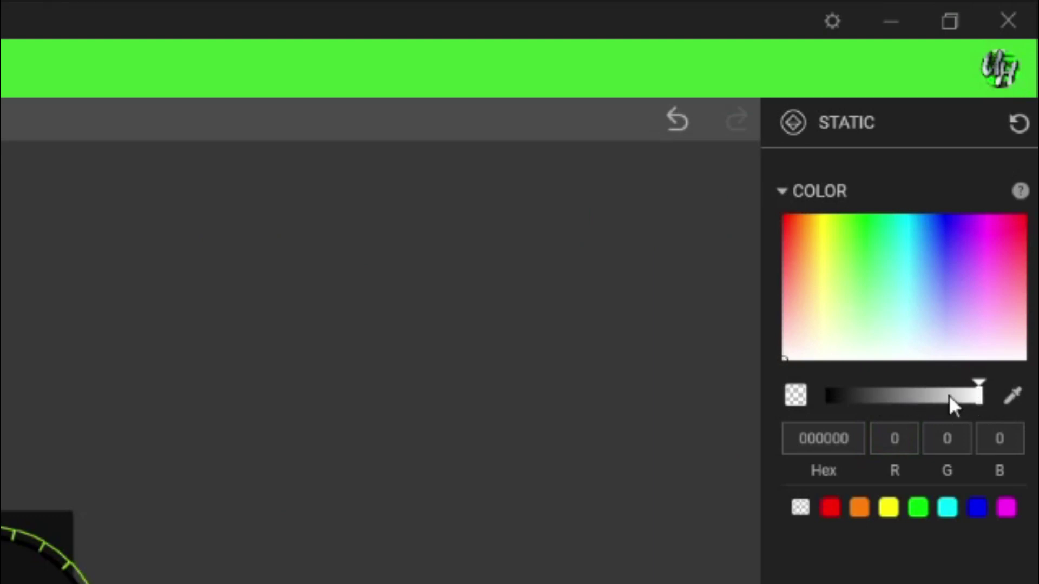
click(835, 394)
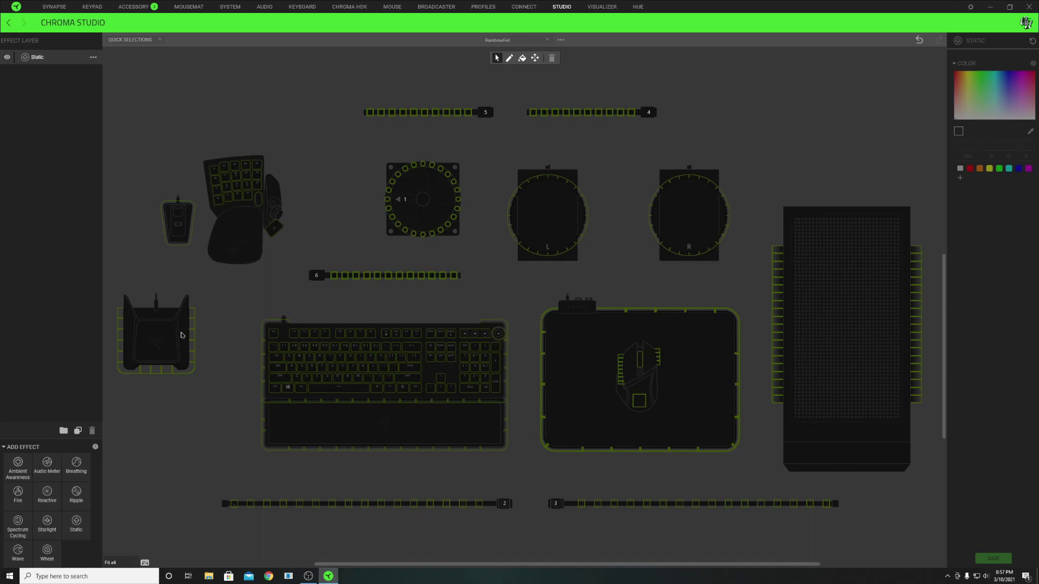
- Add a Wave layer above the Static base and zoom the canvas onto the keyboard
click(30, 554)
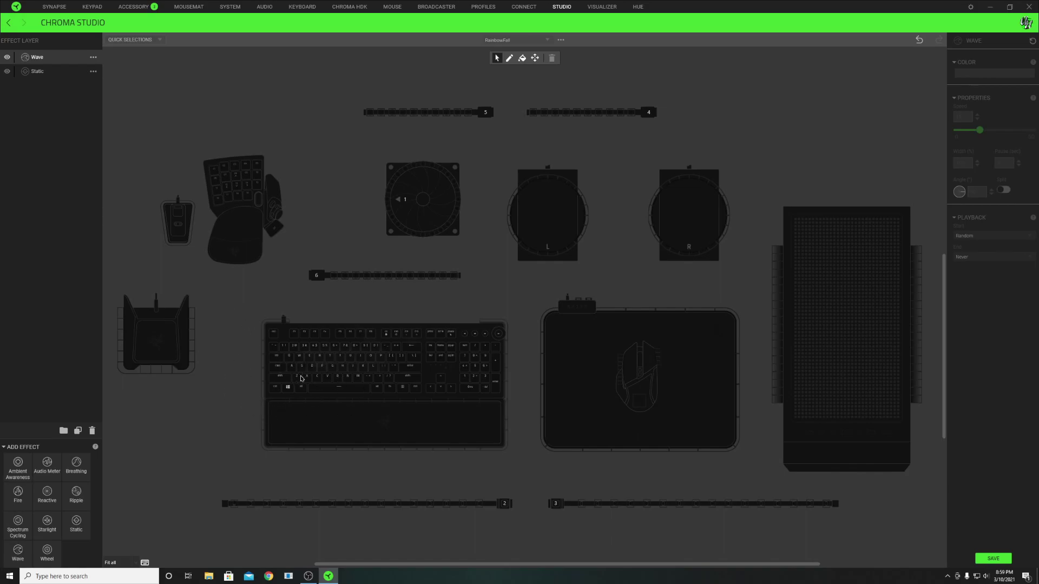
scroll(310, 395, up, 1)
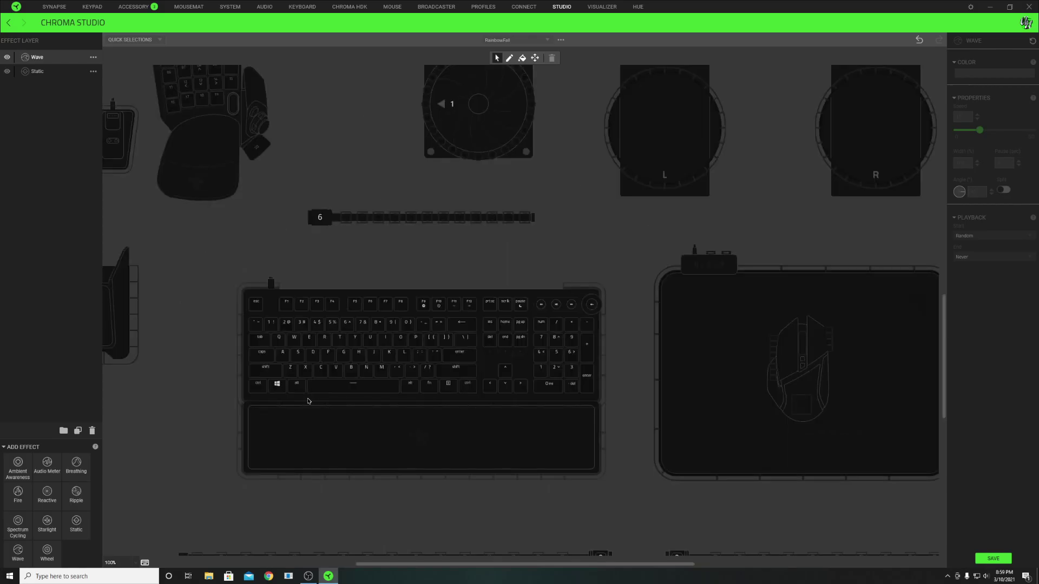
scroll(310, 398, up, 1)
scroll(602, 362, down, 2)
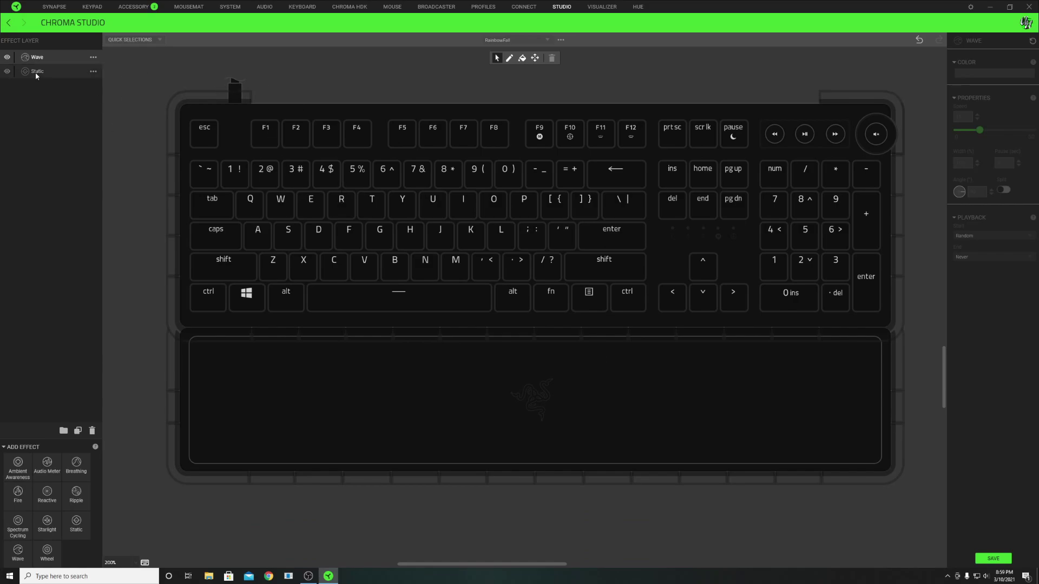
- Select the keyboard keys and apply the yellow-green preset pattern to the wave
drag(192, 125, 875, 314)
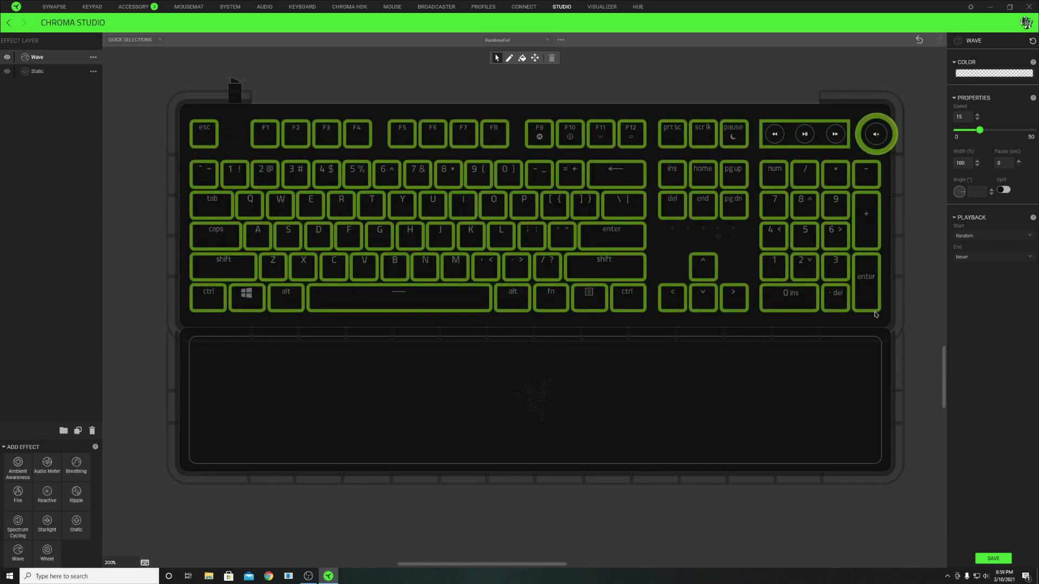
mouse_move(875, 314)
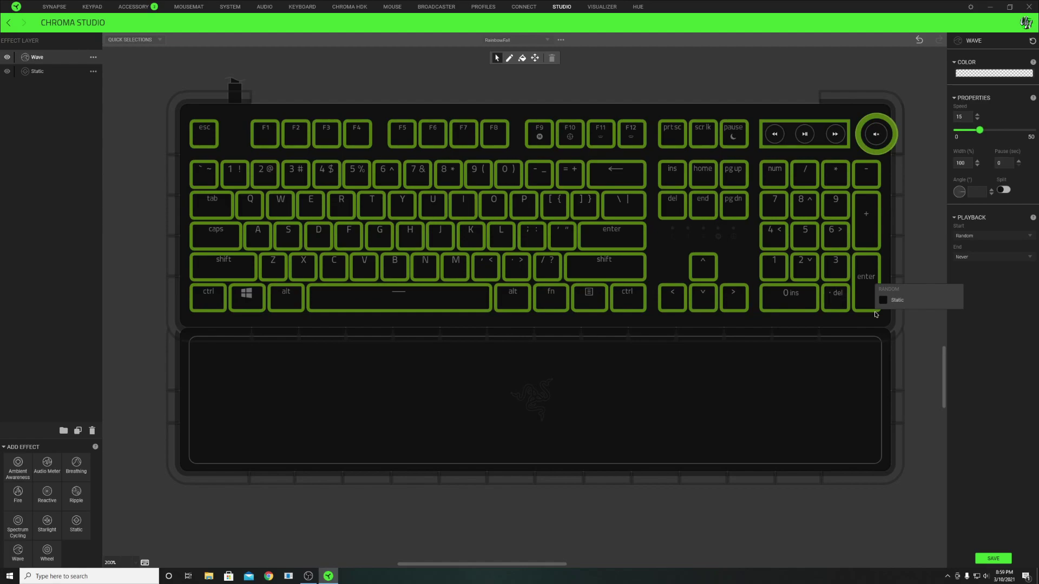
click(973, 75)
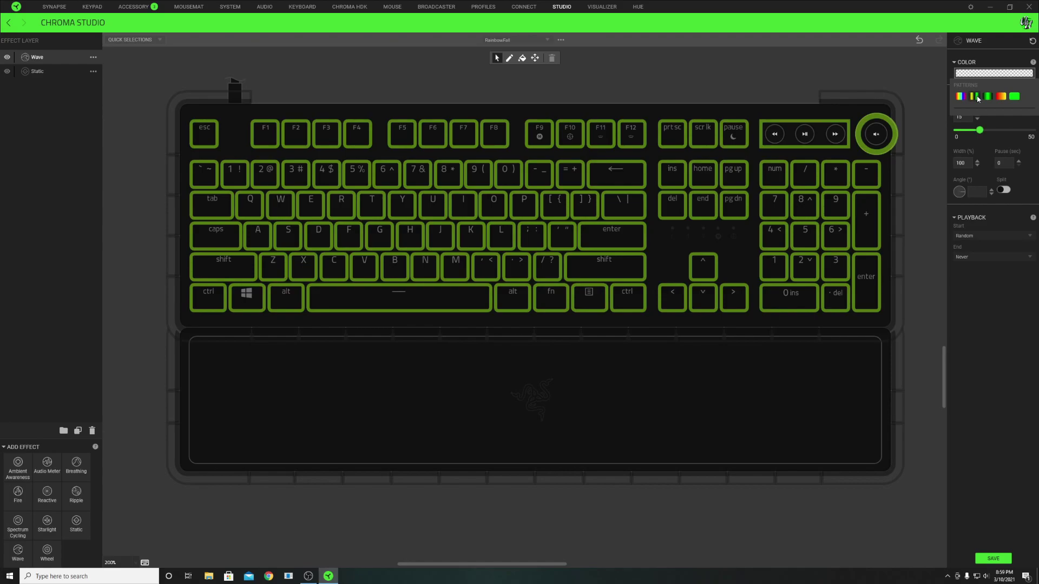
click(977, 97)
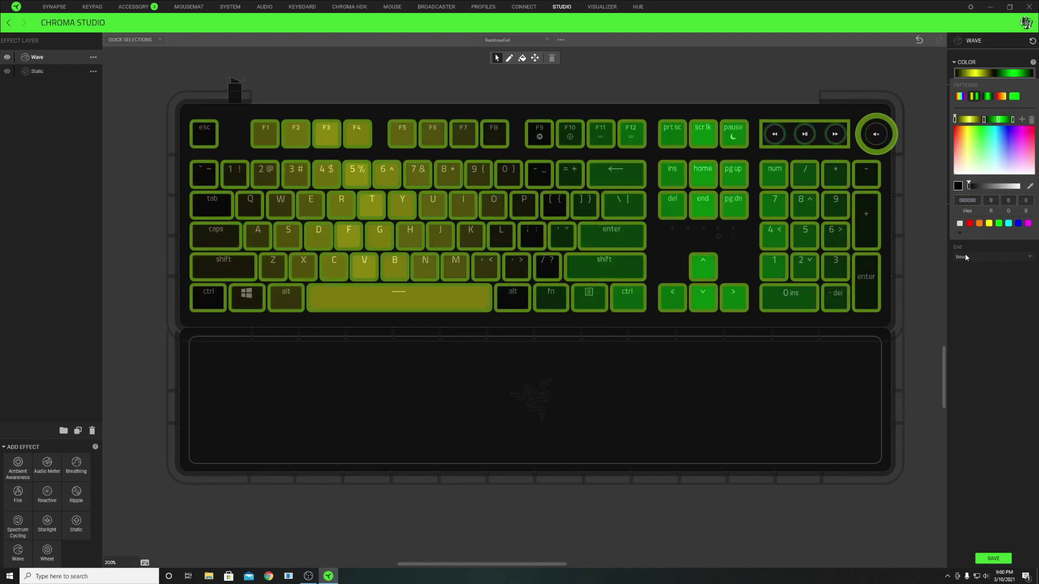
click(986, 287)
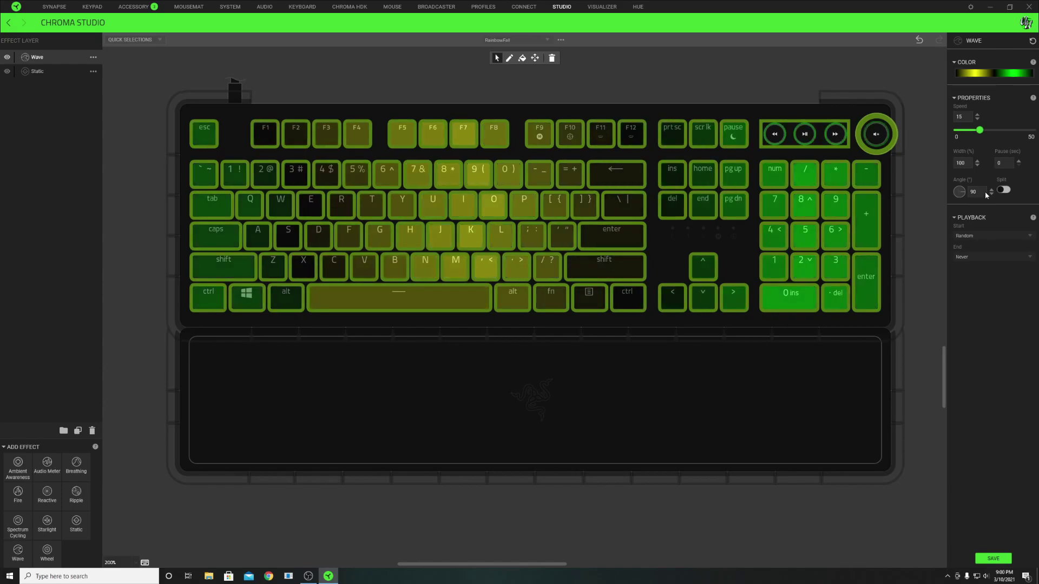
- Set the wave to angle 180, width 400 and speed 20, then save
double_click(983, 191)
text(180)
key(Return)
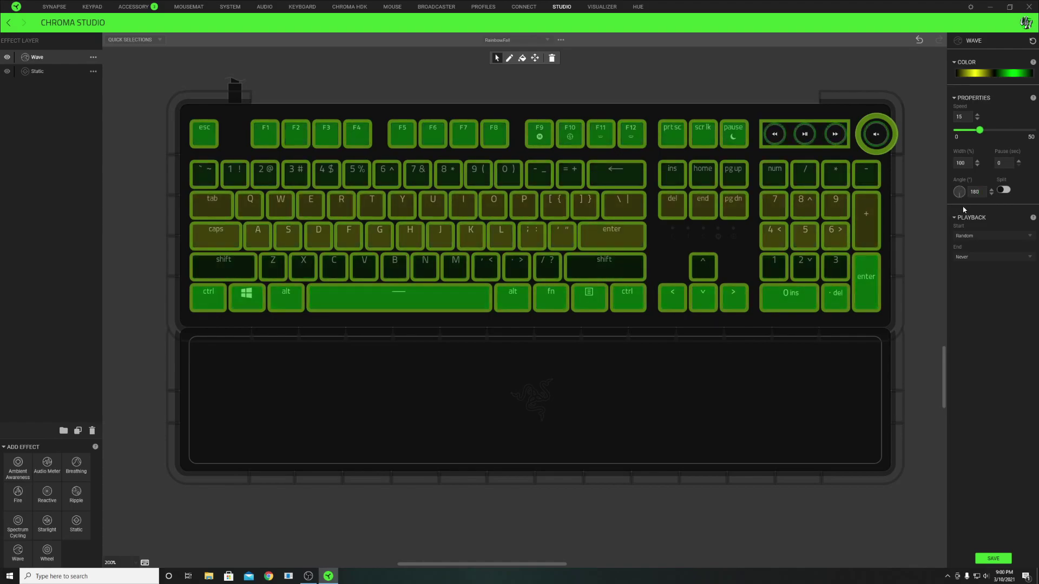
double_click(953, 163)
text(400)
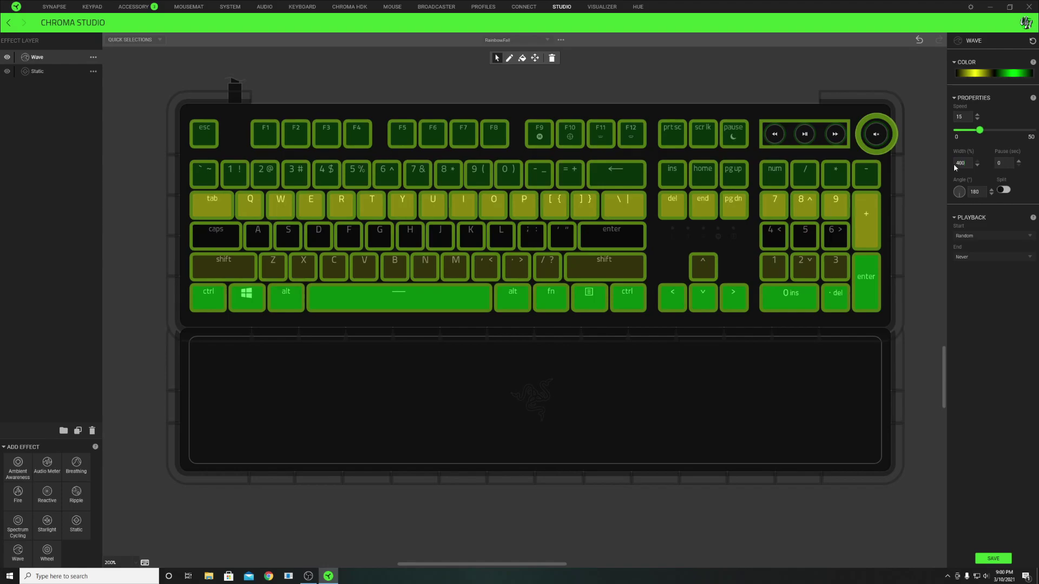
double_click(962, 116)
text(20)
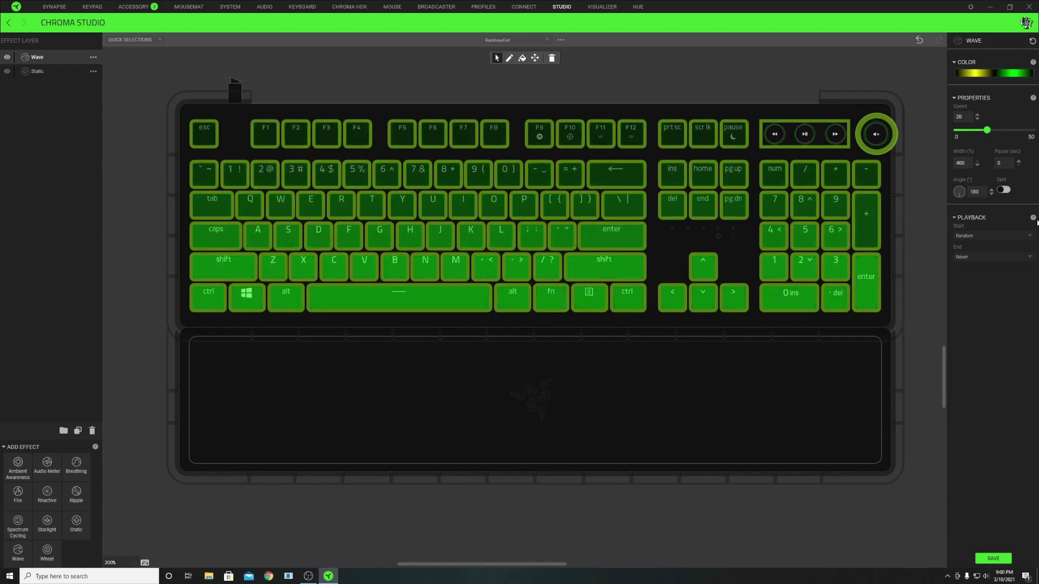
click(992, 559)
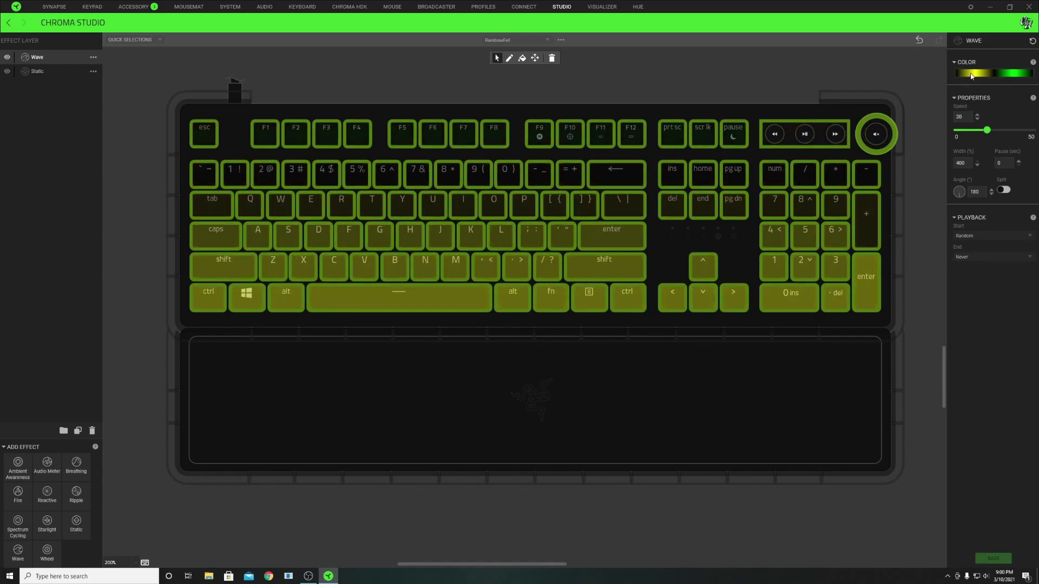
- Make the first three stops of the wave gradient transparent
click(968, 76)
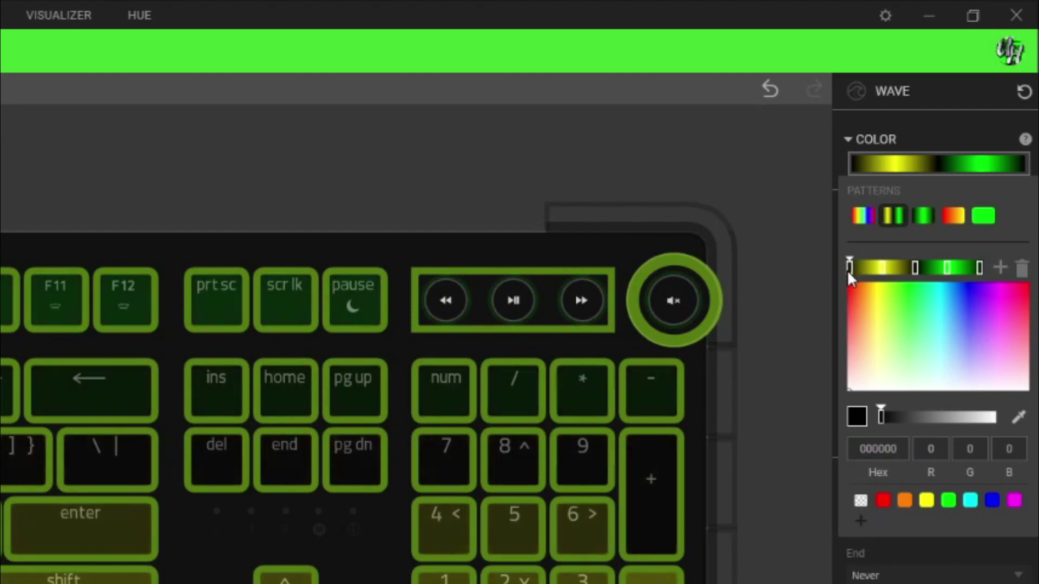
click(861, 501)
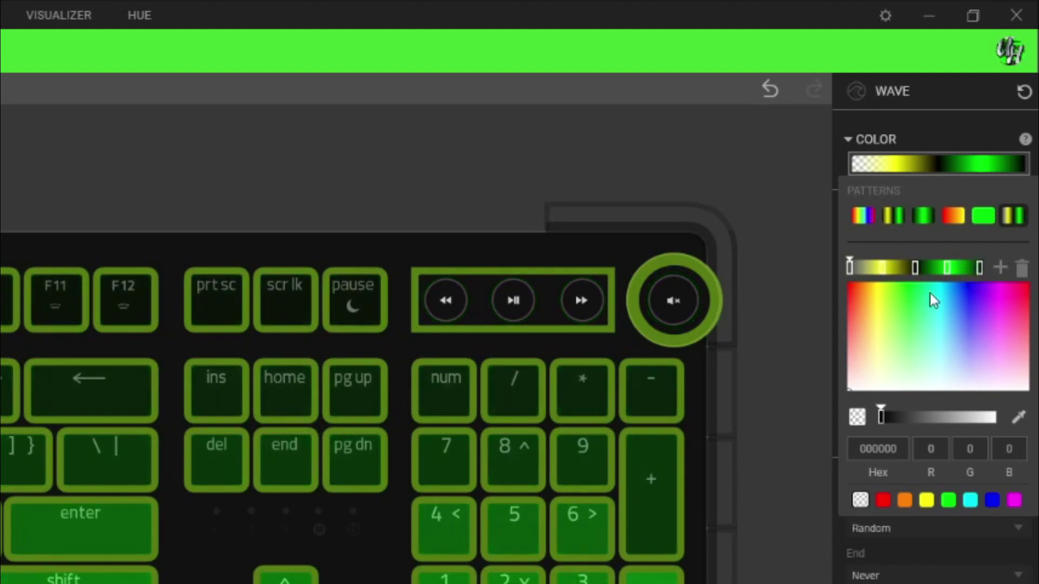
click(883, 269)
click(861, 500)
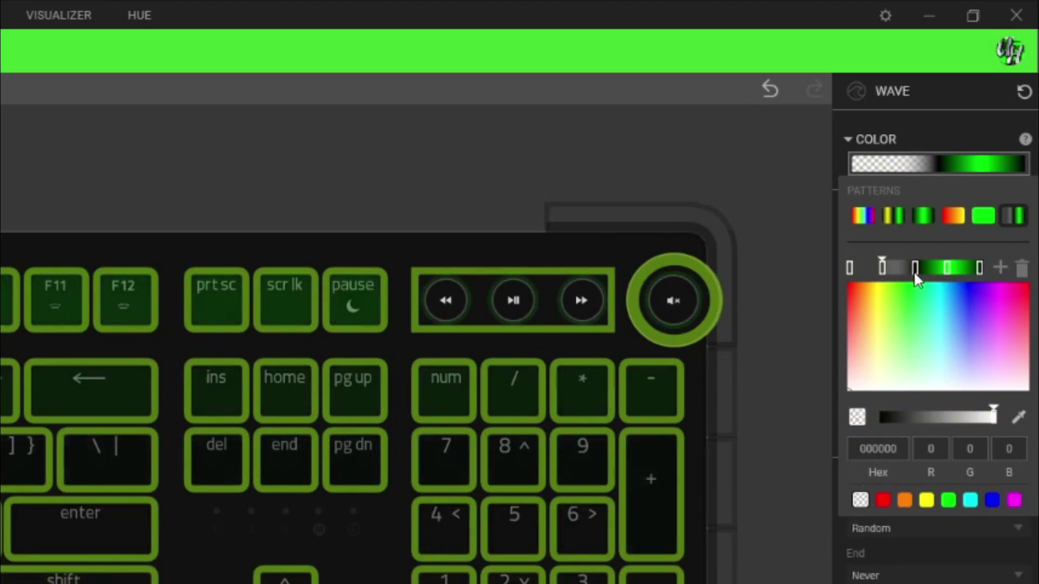
click(914, 271)
click(859, 499)
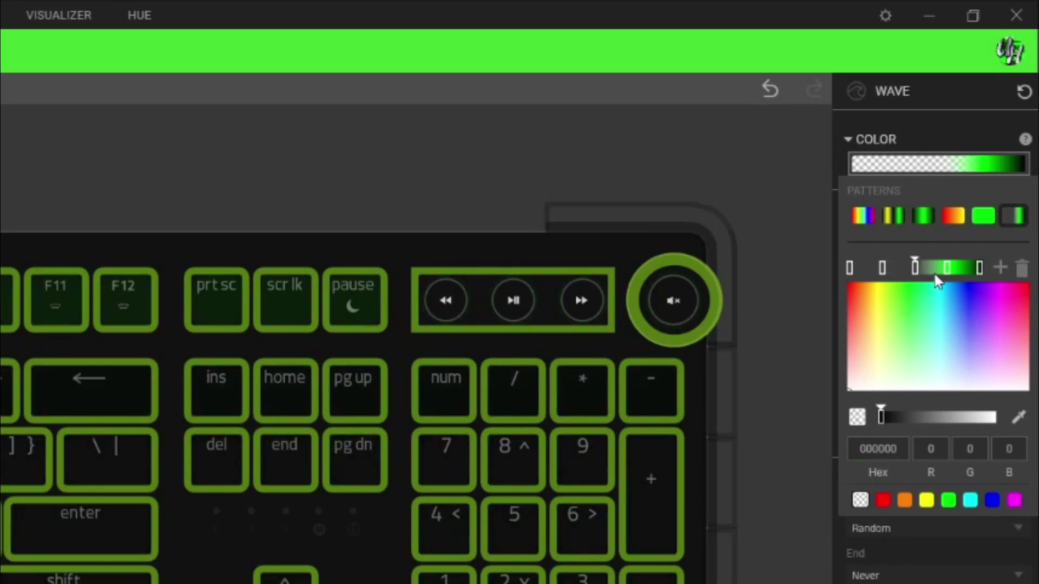
- Make the green and last stops transparent, then add a stop after the first
click(947, 268)
click(860, 499)
click(980, 269)
click(859, 499)
click(850, 269)
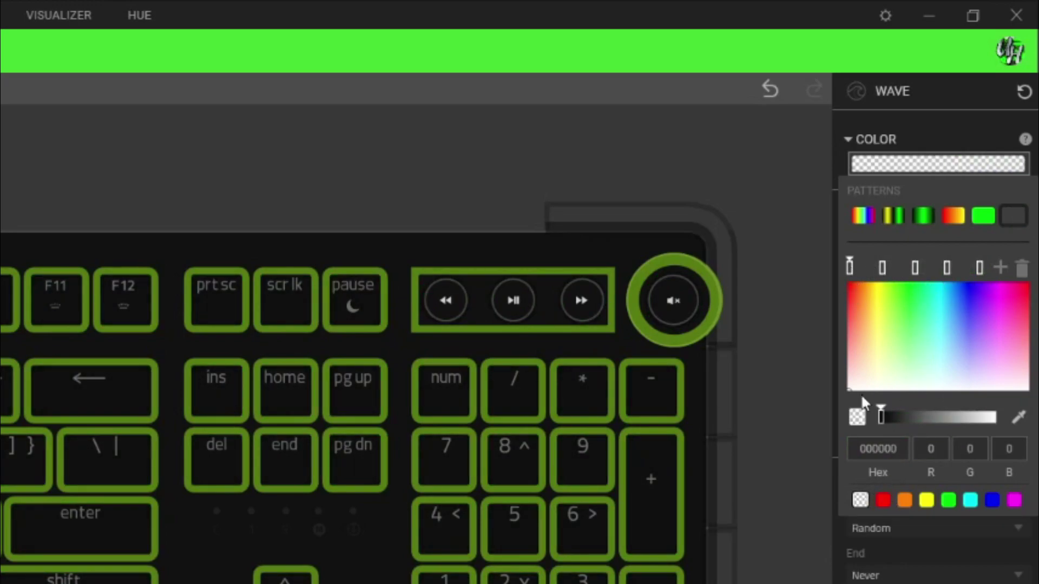
click(999, 270)
- Shift the new gradient stop right and colour it red
drag(868, 277, 882, 277)
click(889, 501)
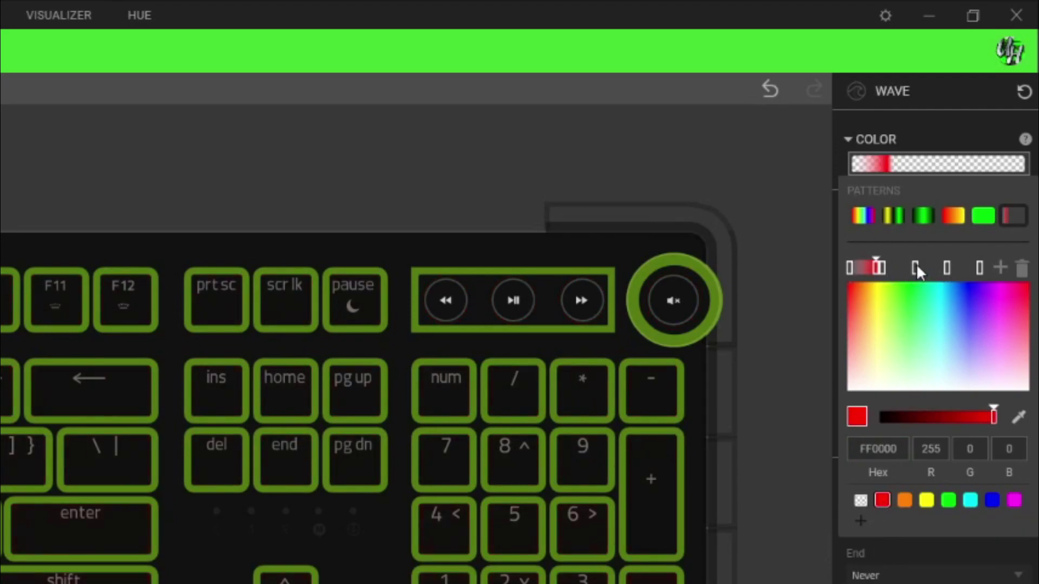
click(914, 267)
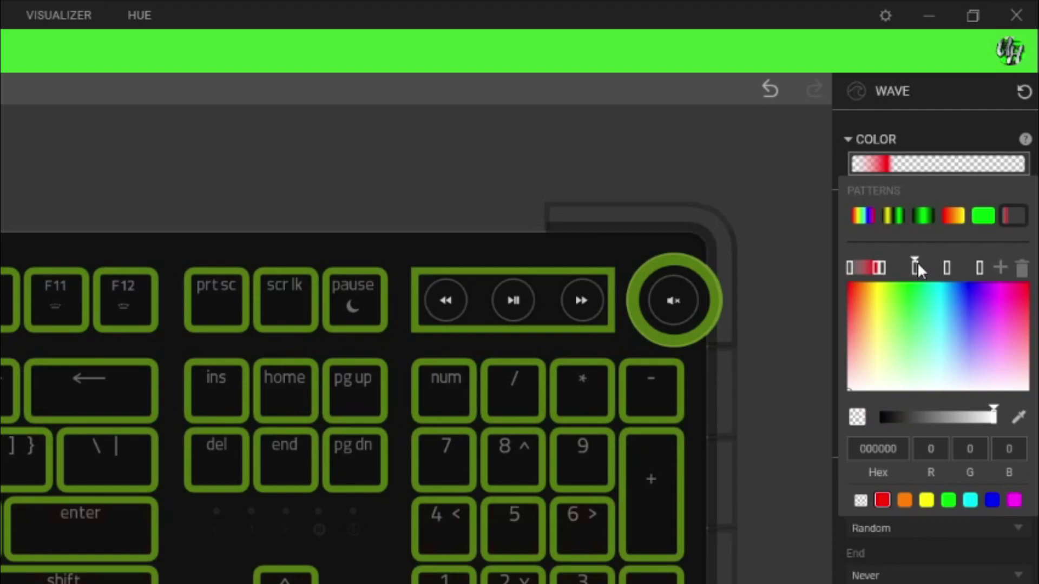
- Add another stop further along the gradient and colour it blue
click(1000, 267)
drag(933, 276, 952, 279)
click(992, 499)
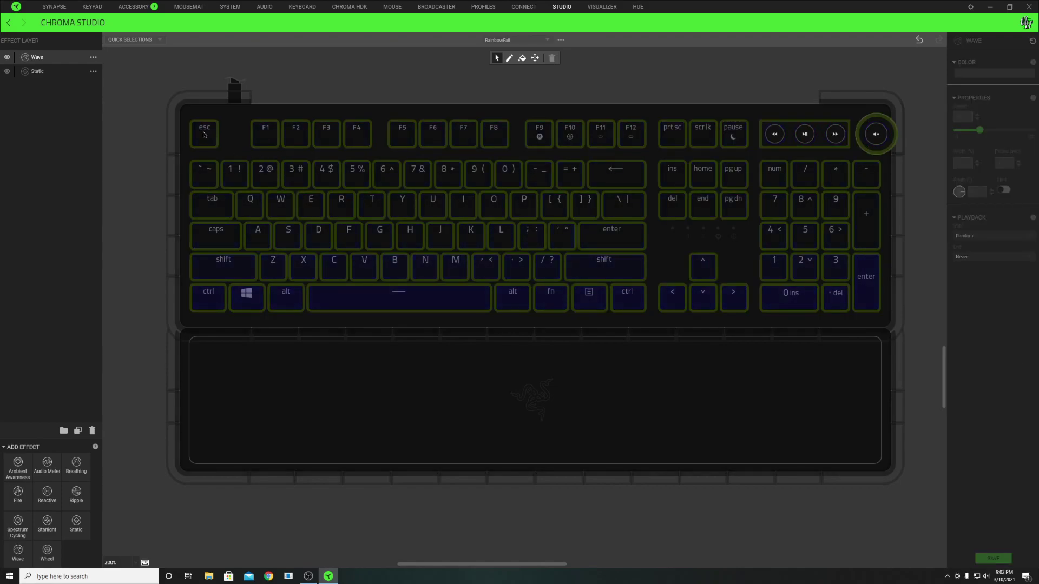
- Drag-select the esc-to-ctrl and F1-to-Windows key columns and open the Wave colour editor
drag(204, 135, 219, 304)
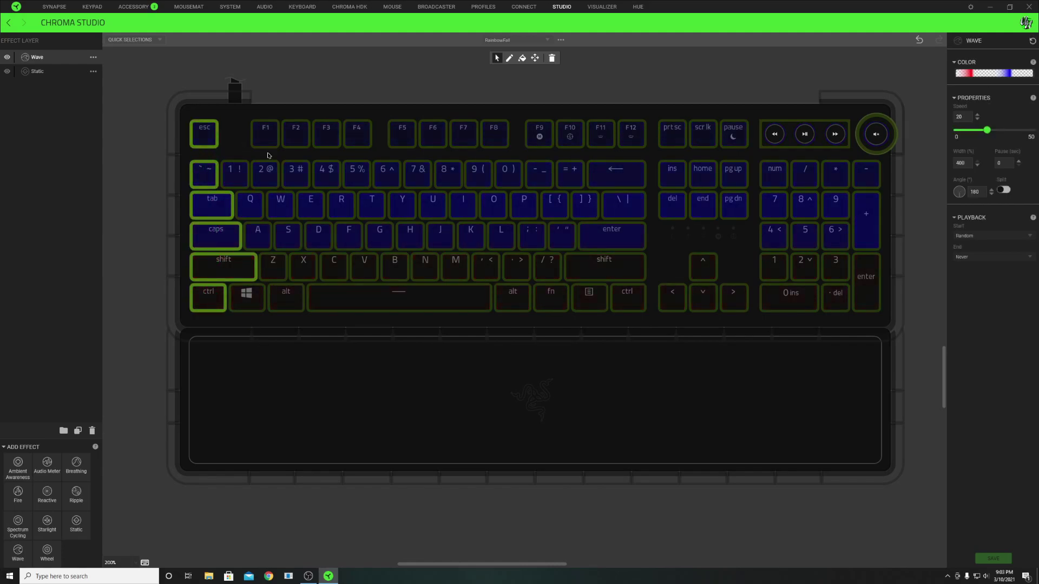
drag(254, 131, 258, 300)
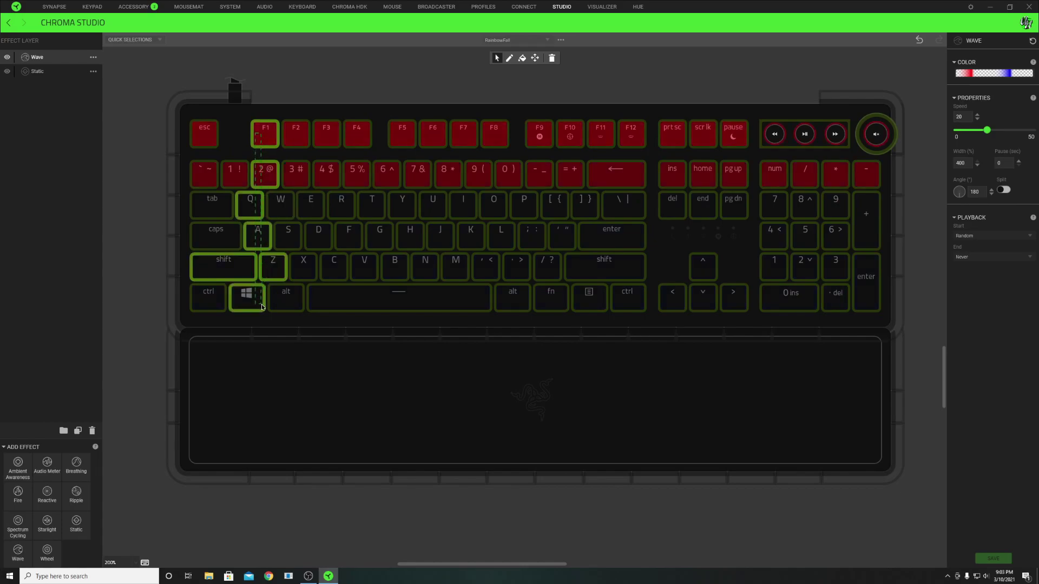
click(984, 75)
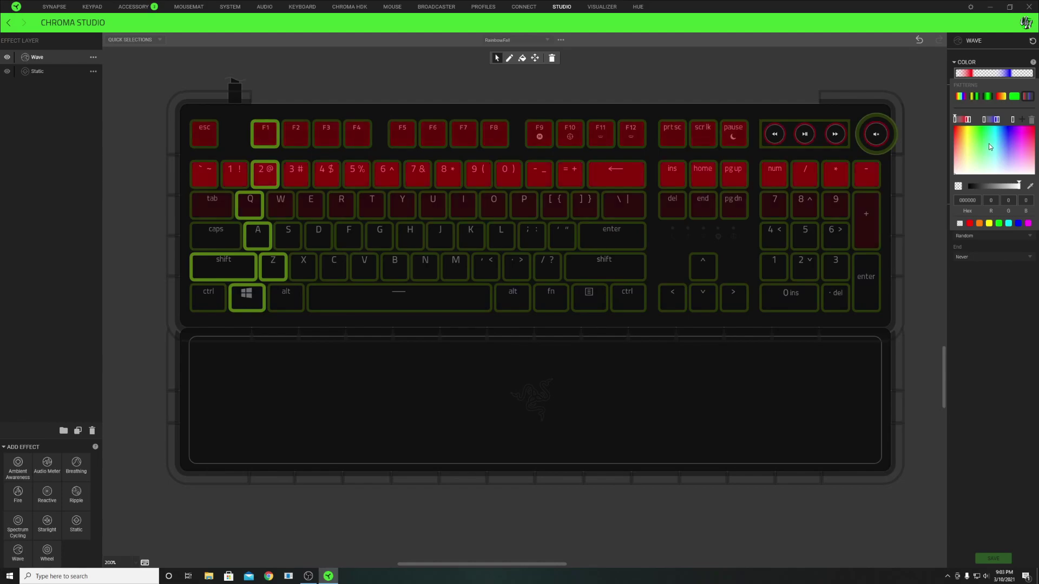
- Select the F1, 2@, Q, A, Z and Windows keys and reopen the Wave colour editor
drag(204, 133, 208, 290)
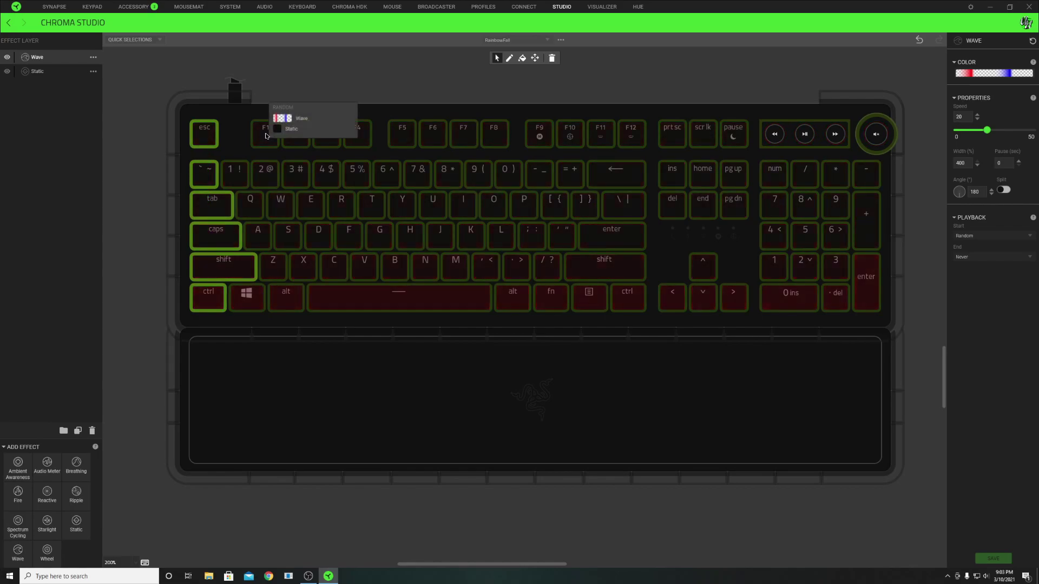
click(265, 137)
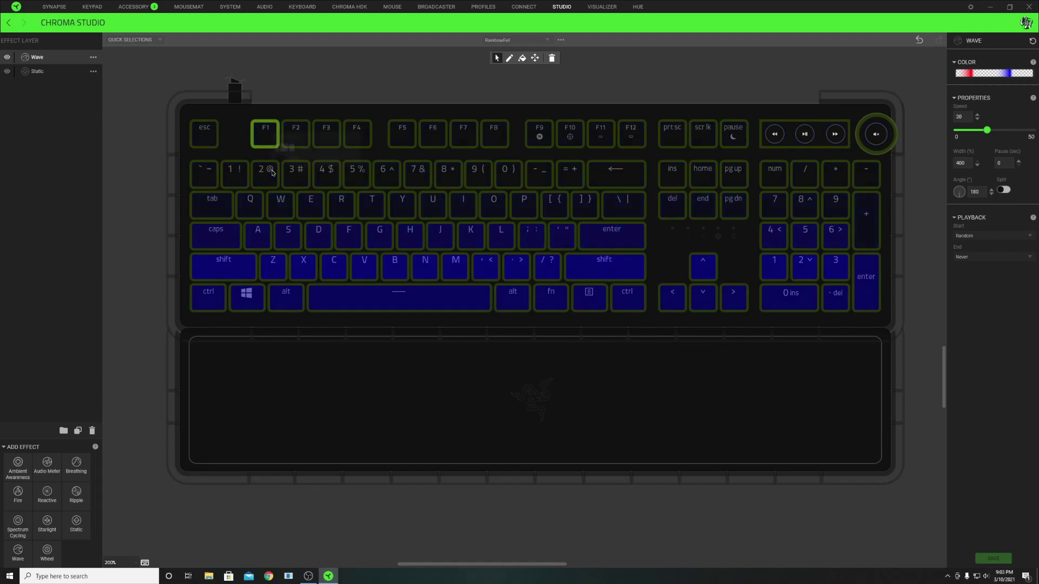
ctrl+click(268, 172)
ctrl+click(250, 202)
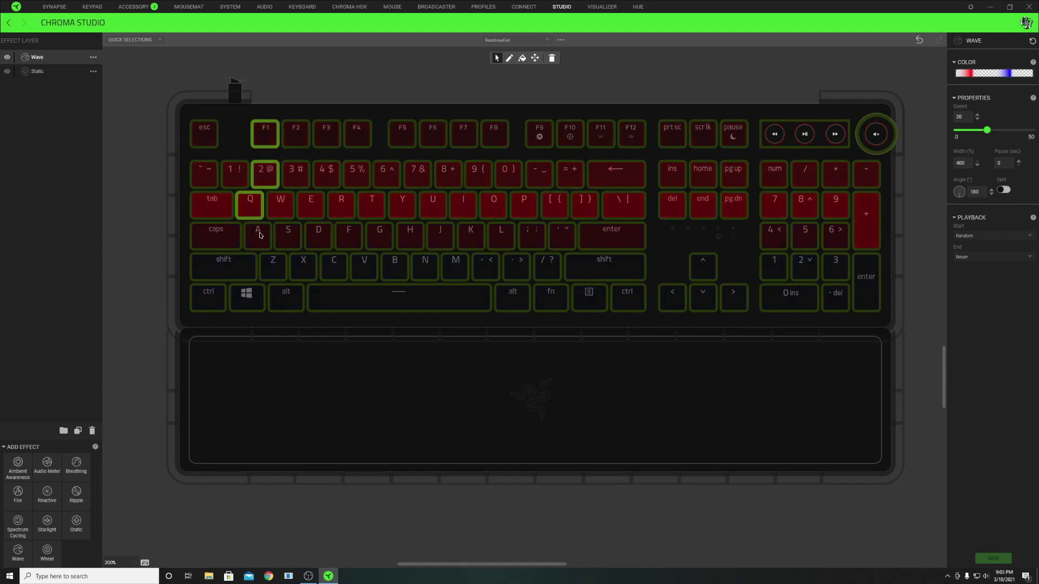
ctrl+click(259, 235)
ctrl+click(272, 265)
ctrl+click(264, 300)
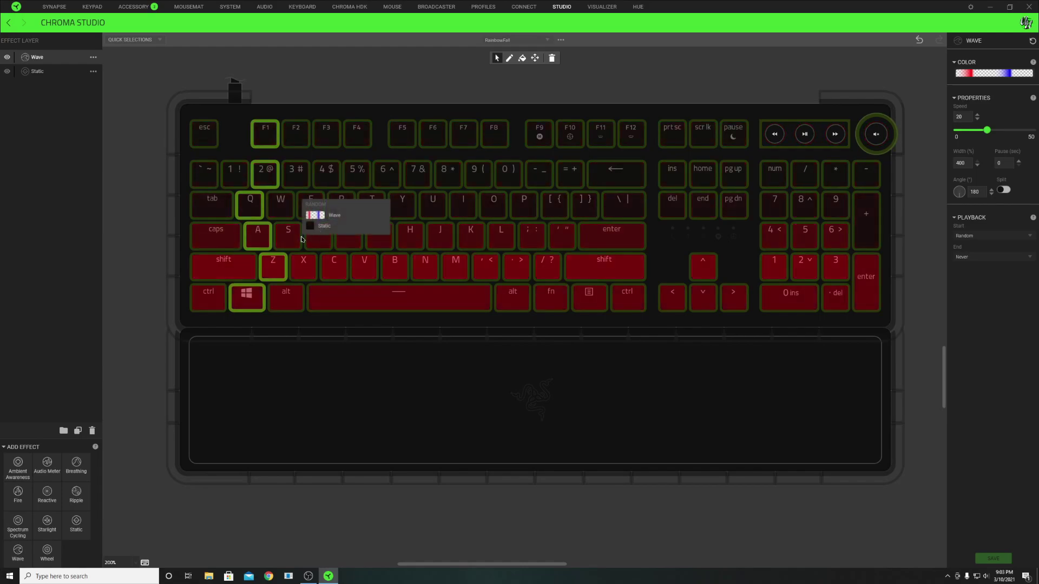
click(993, 75)
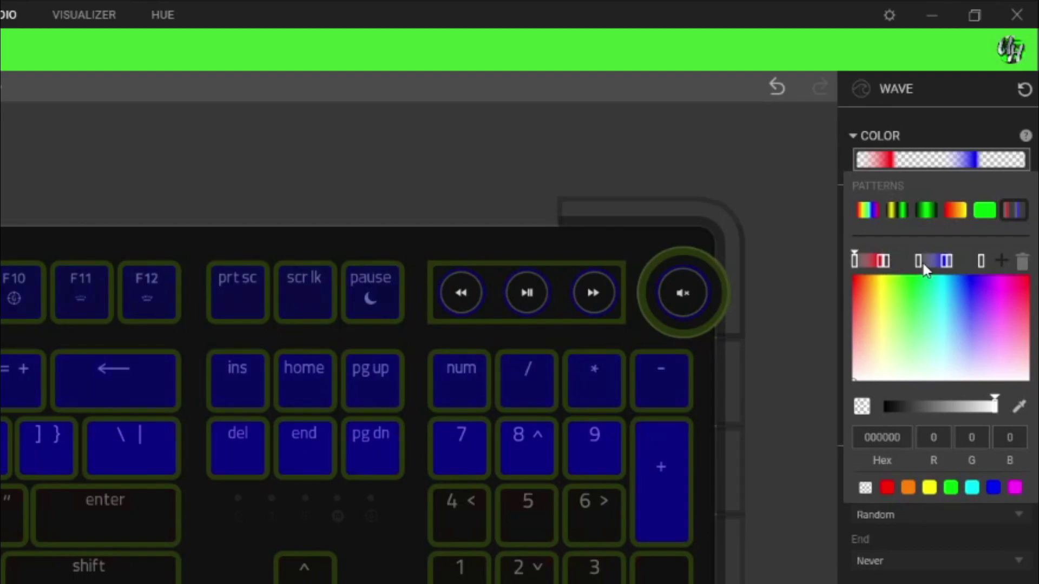
- Delete the rightmost gradient stop, add a new one and reposition the stops
click(981, 261)
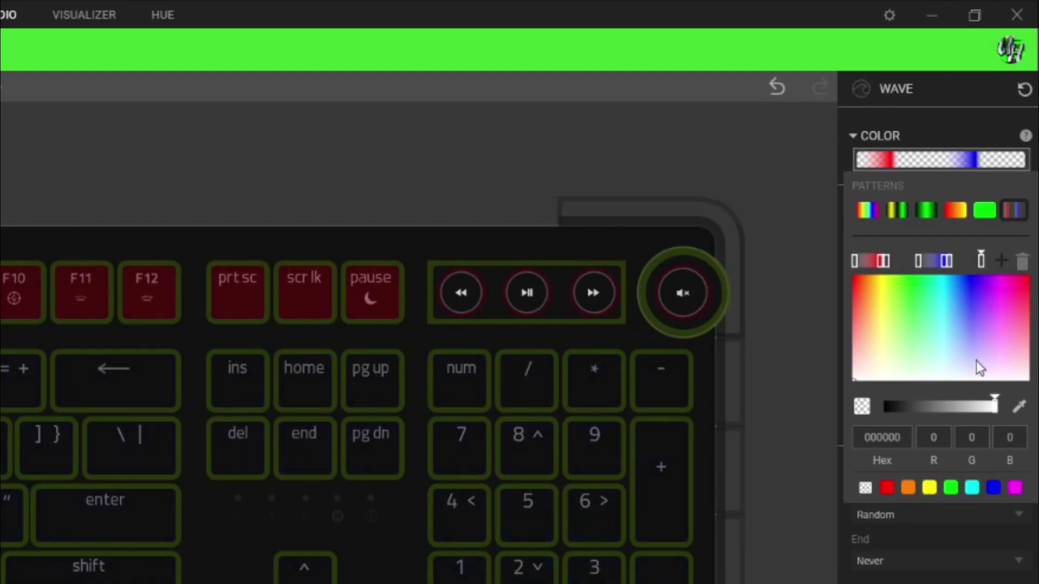
click(1021, 262)
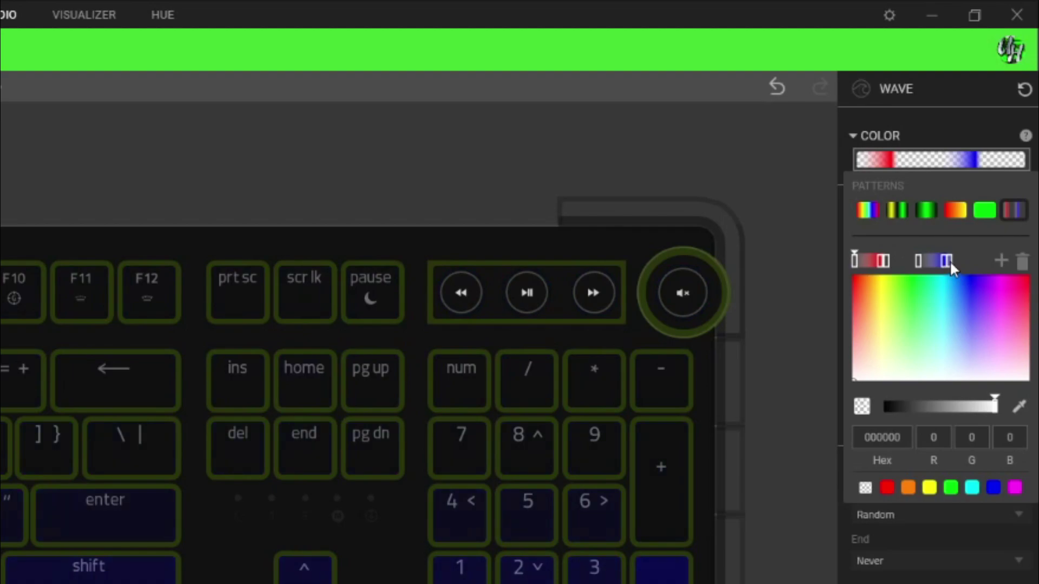
click(981, 262)
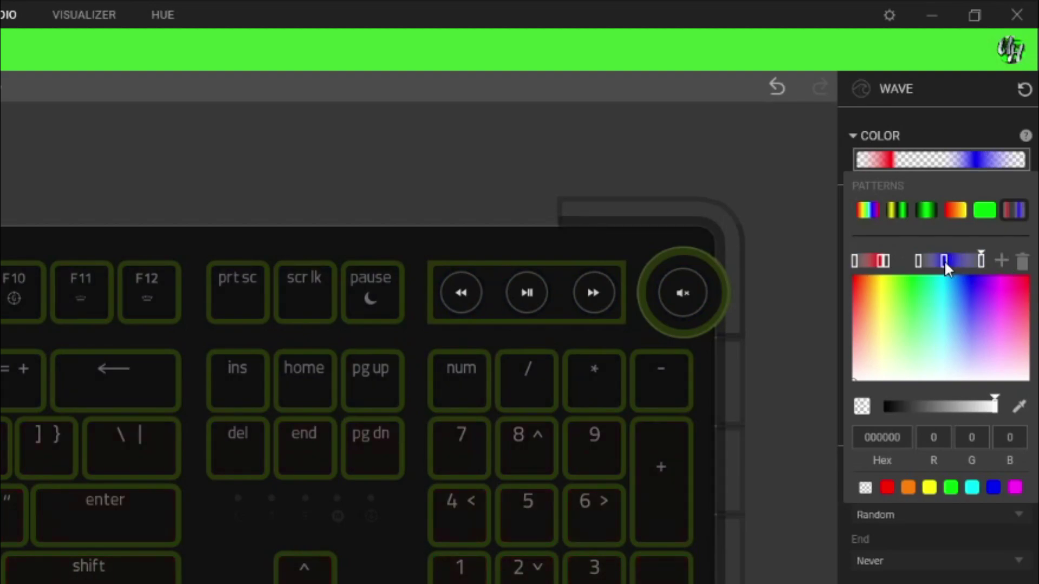
drag(944, 262, 986, 261)
drag(917, 261, 947, 260)
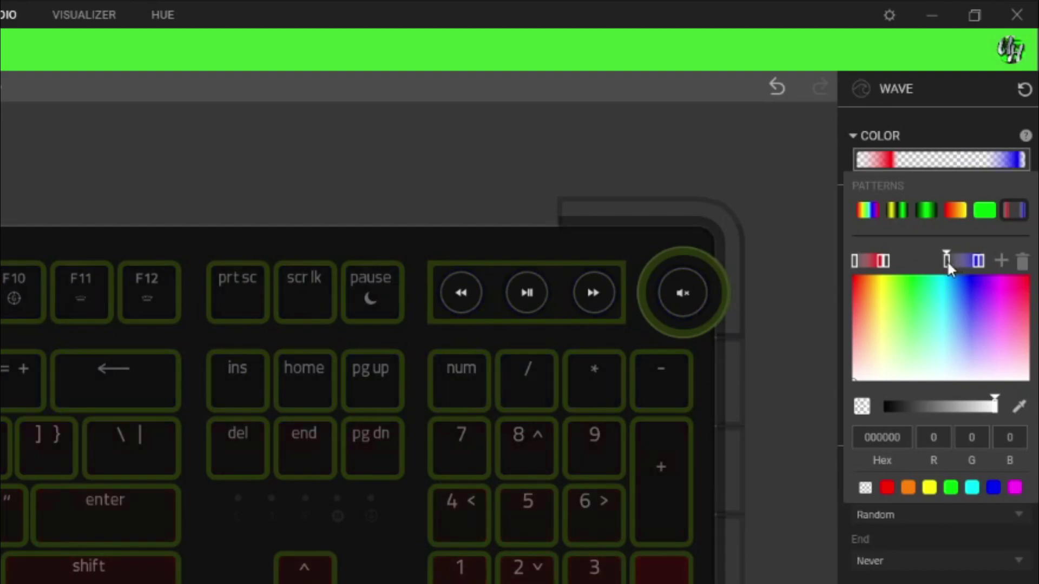
mouse_move(886, 261)
mouse_down()
mouse_move(911, 262)
mouse_move(858, 260)
mouse_move(885, 261)
mouse_up()
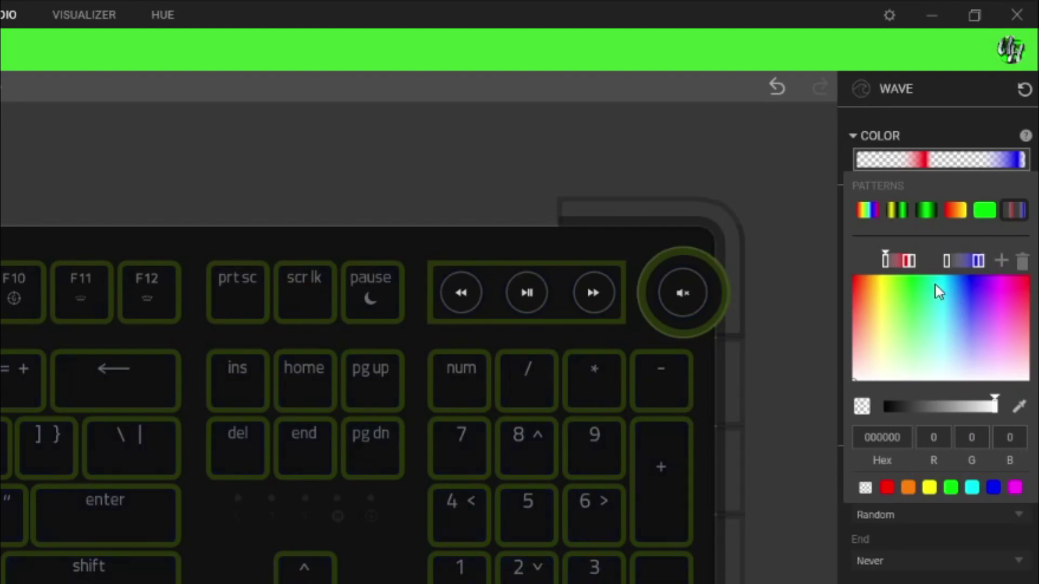
- Recolour the red gradient stop green and the blue stop yellow
click(908, 260)
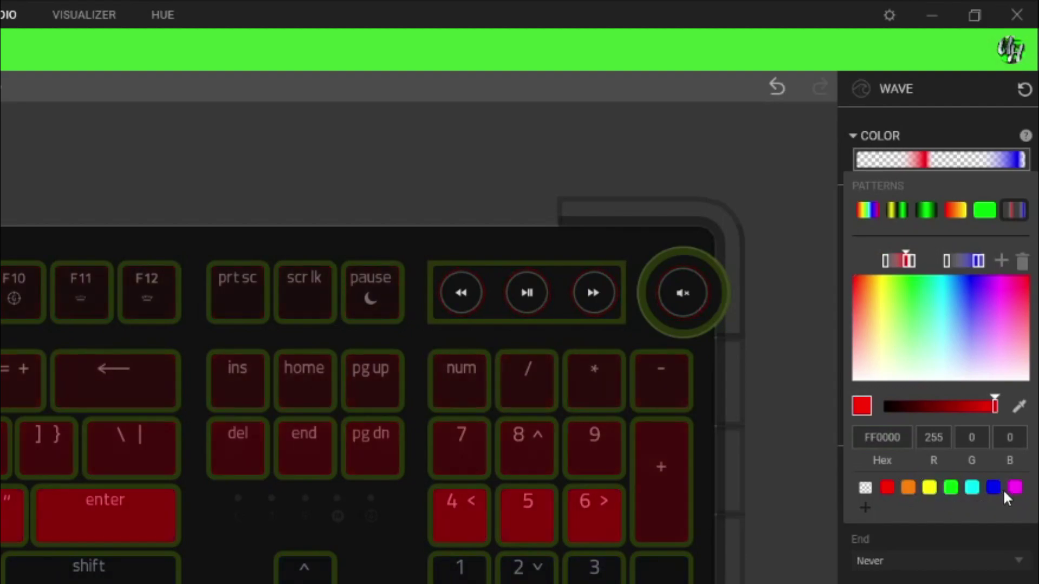
click(950, 488)
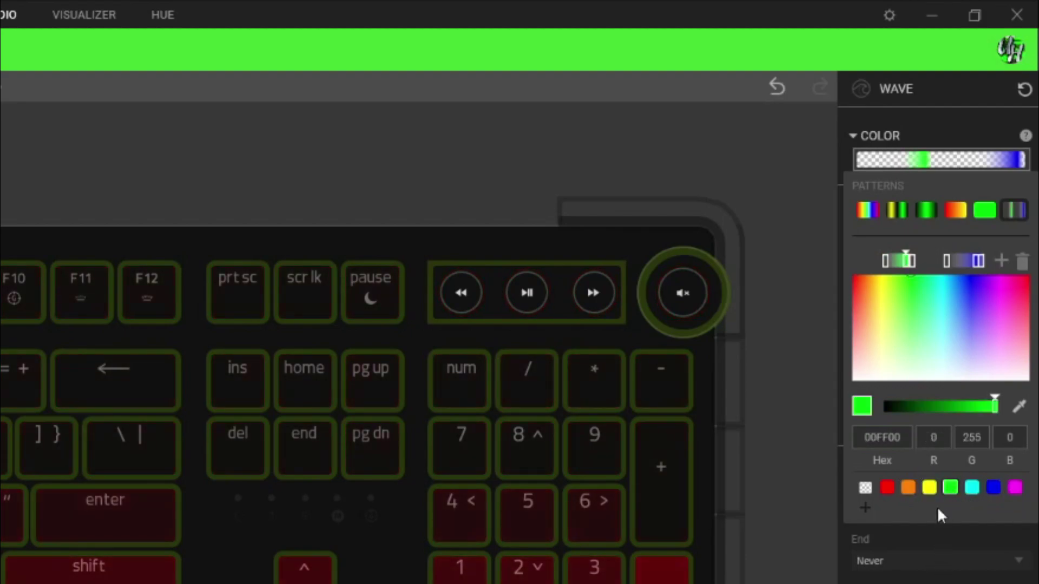
click(978, 262)
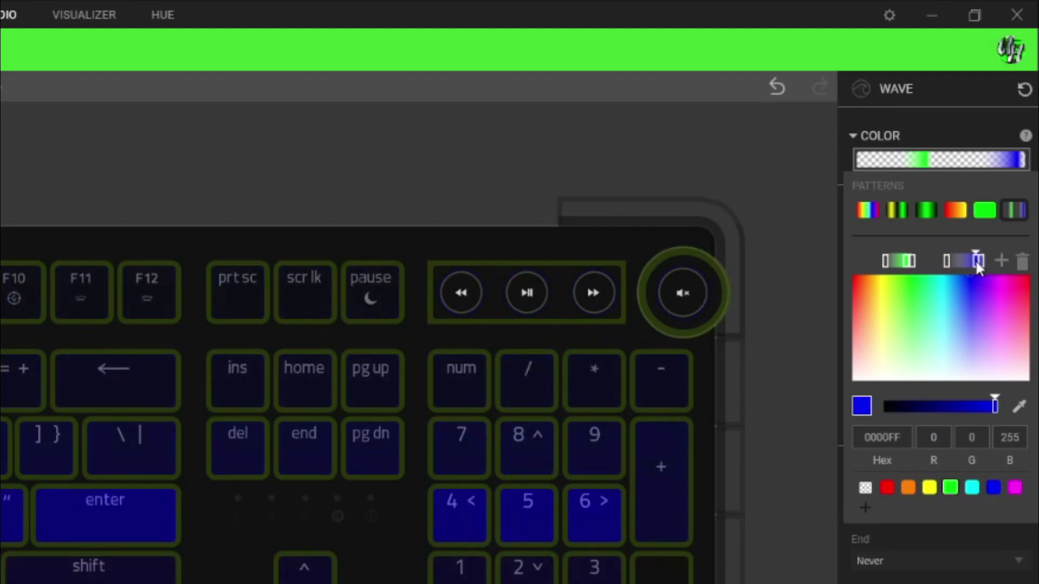
click(929, 488)
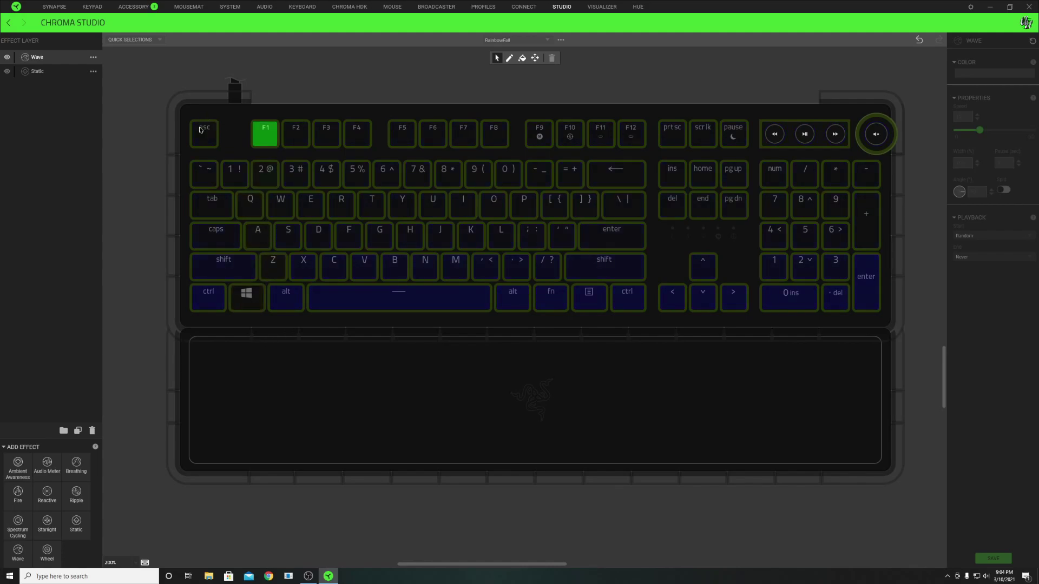
- Select the F2, 3#, W, S, X and alt diagonal and open its Wave colour editor
click(232, 173)
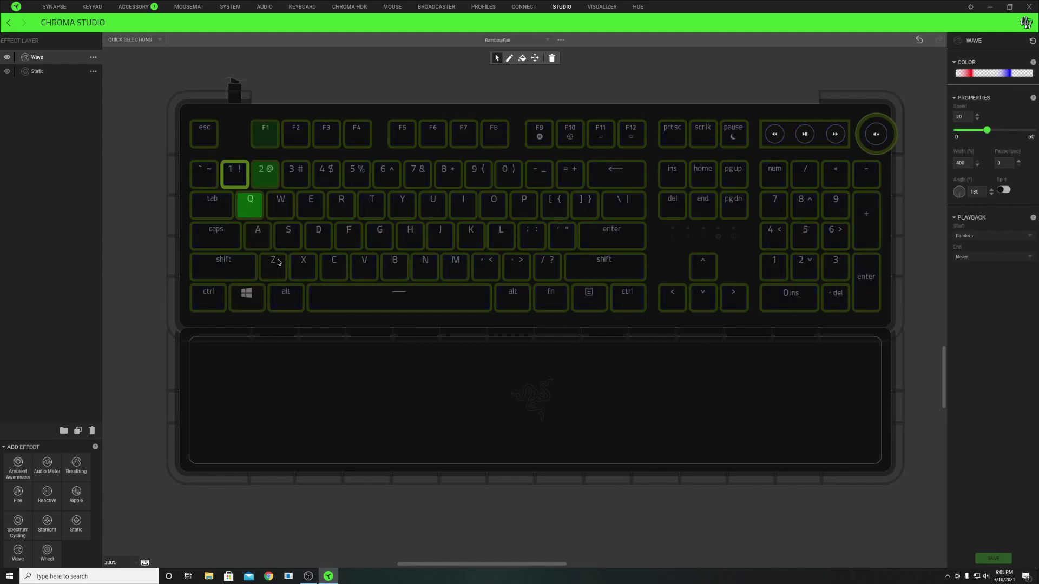
key(Escape)
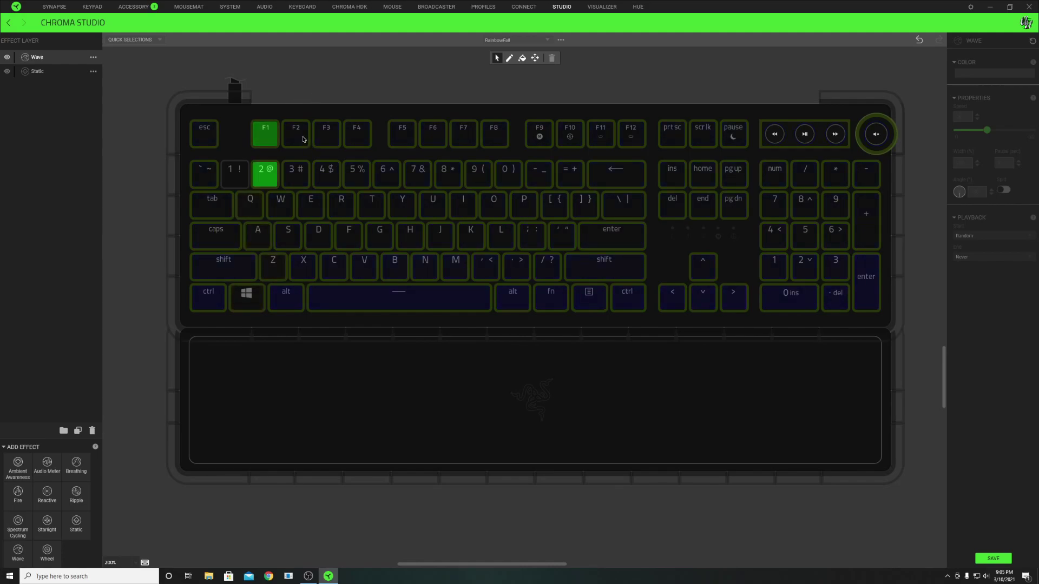
drag(303, 139, 286, 298)
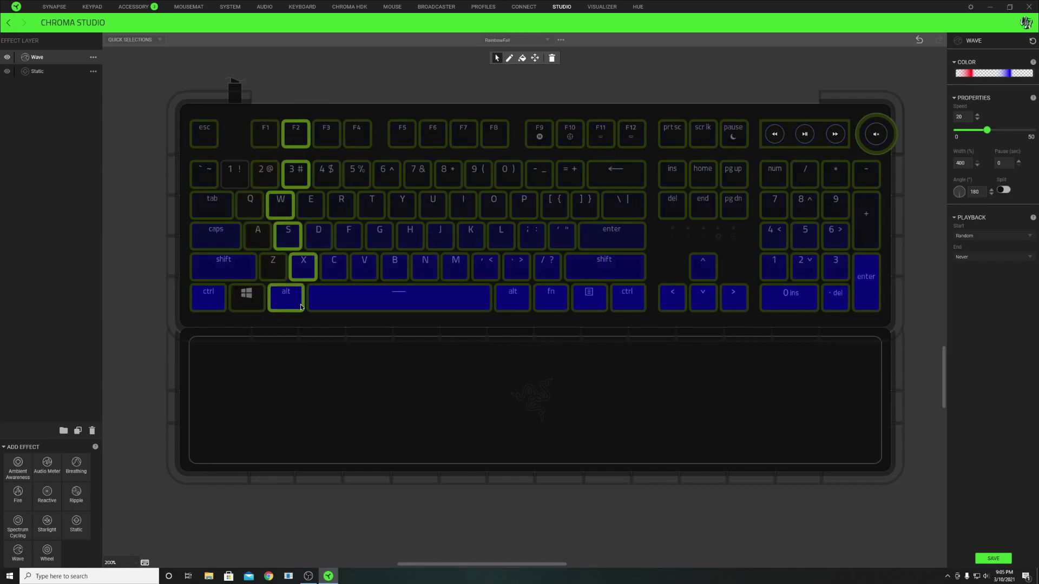
click(972, 73)
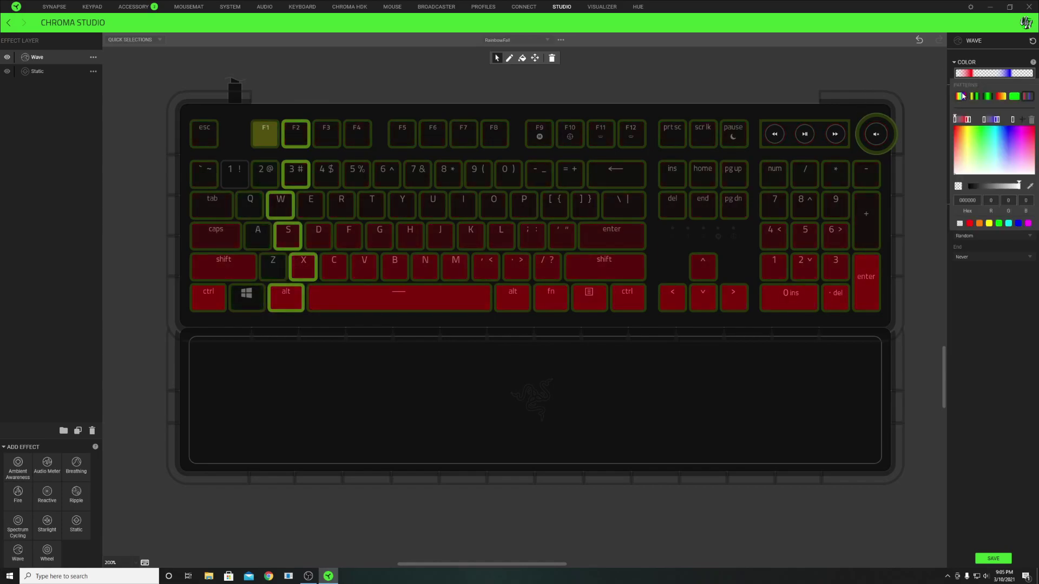
- Add a gradient stop, shift the stops and delete the rightmost one for red and blue bands
click(977, 120)
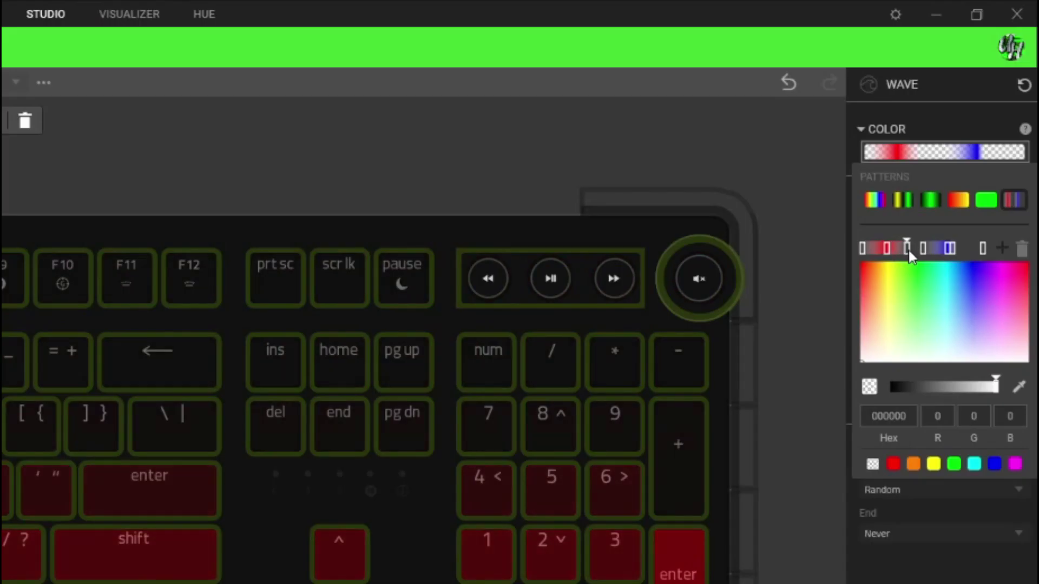
drag(907, 250, 882, 252)
click(865, 247)
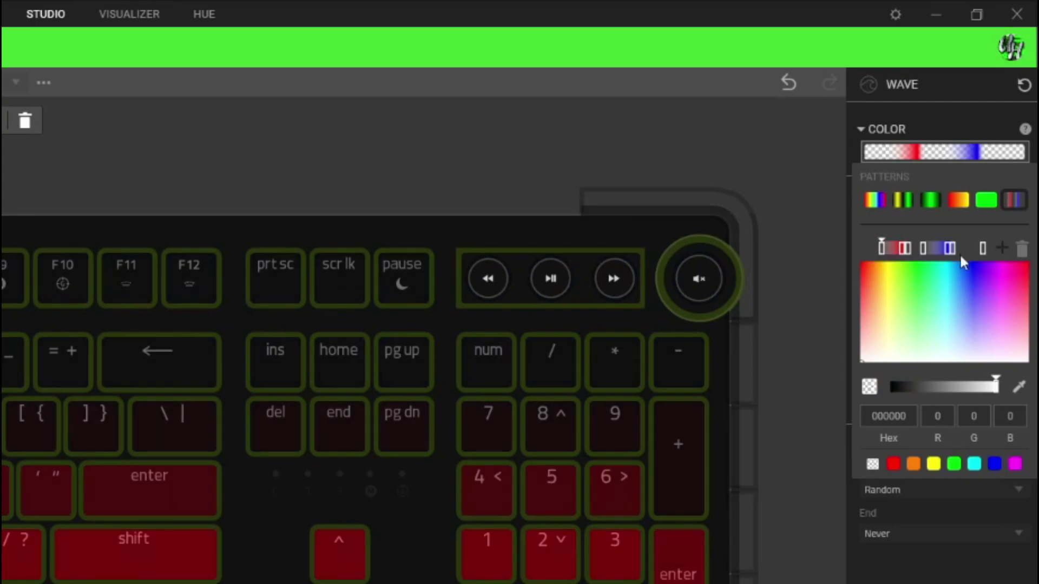
mouse_move(952, 249)
mouse_down()
mouse_move(963, 252)
mouse_move(937, 252)
mouse_up()
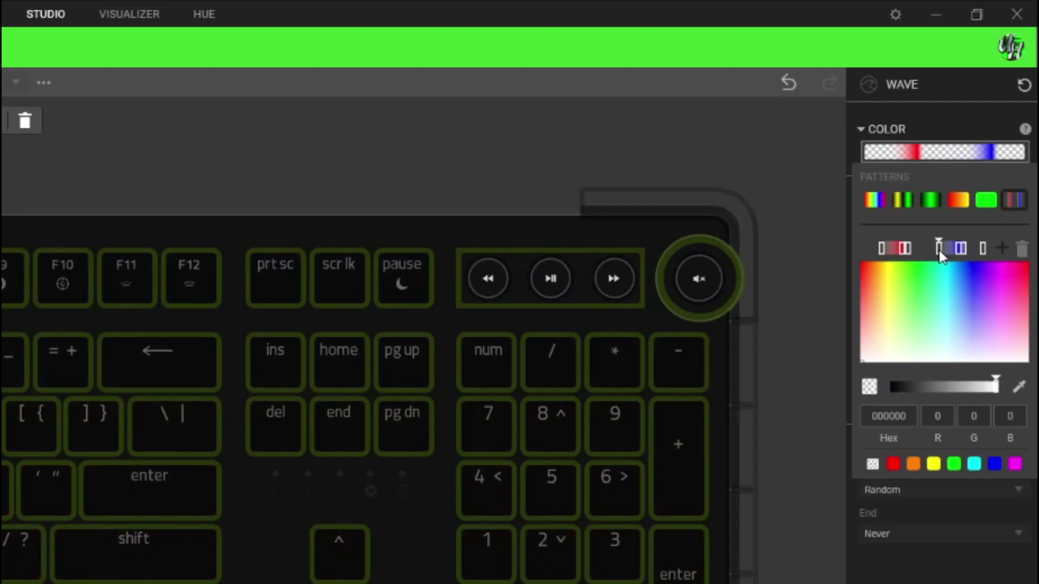
click(982, 250)
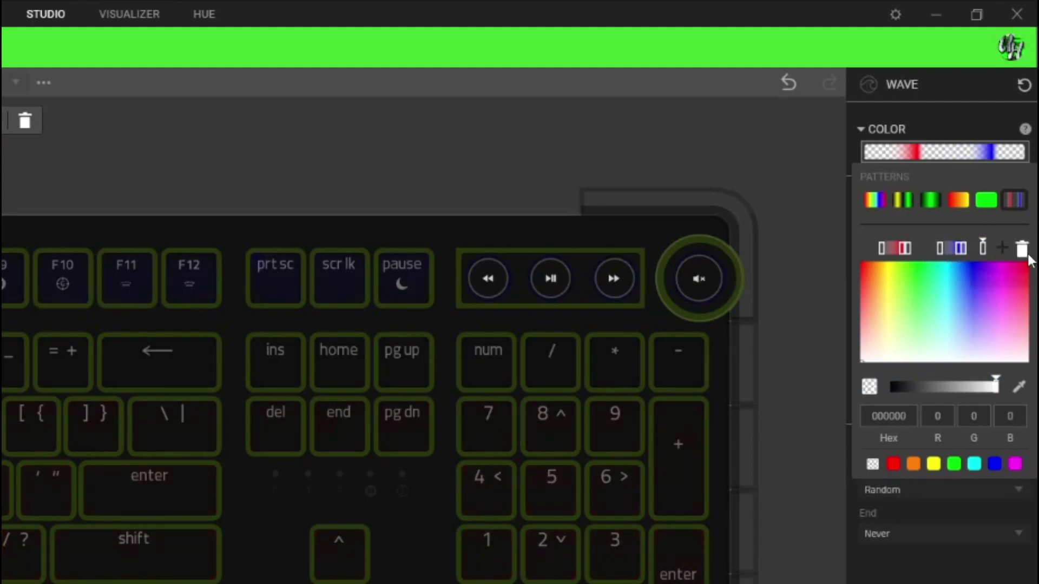
click(1022, 250)
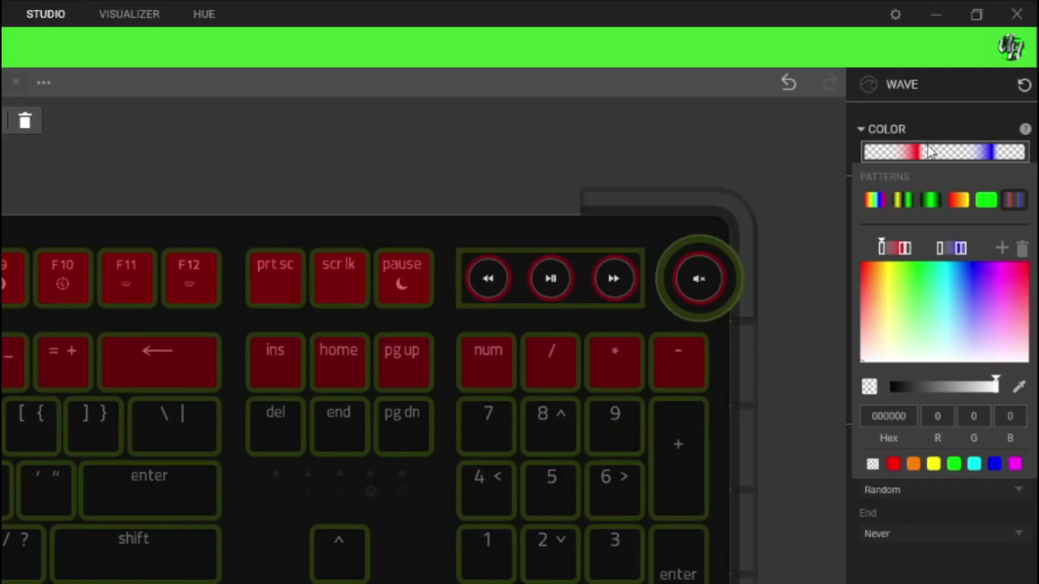
- Recolour the Wave gradient's red stop cyan (00FFFF), then select the blue stop
click(925, 151)
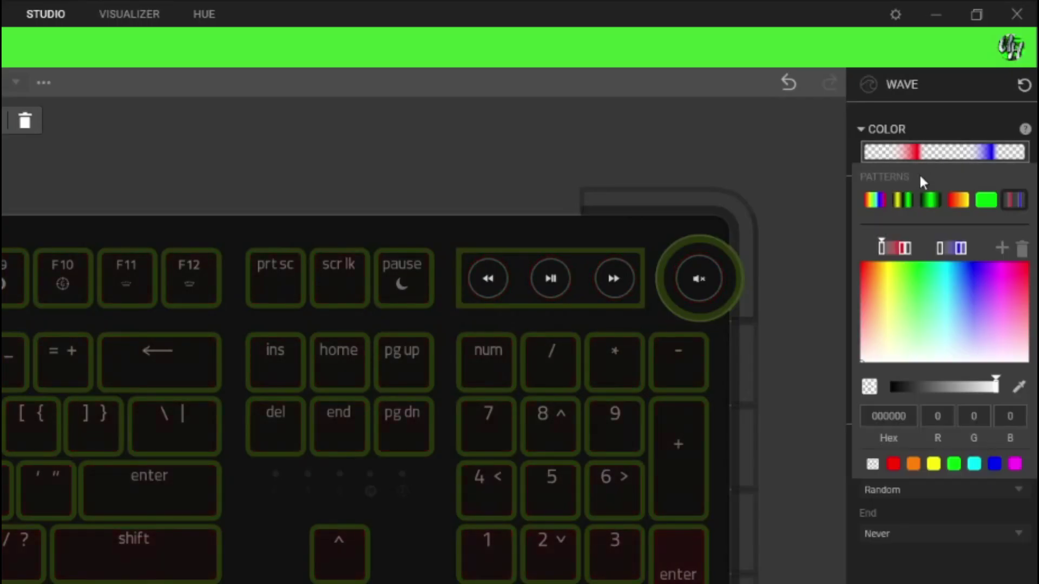
click(904, 248)
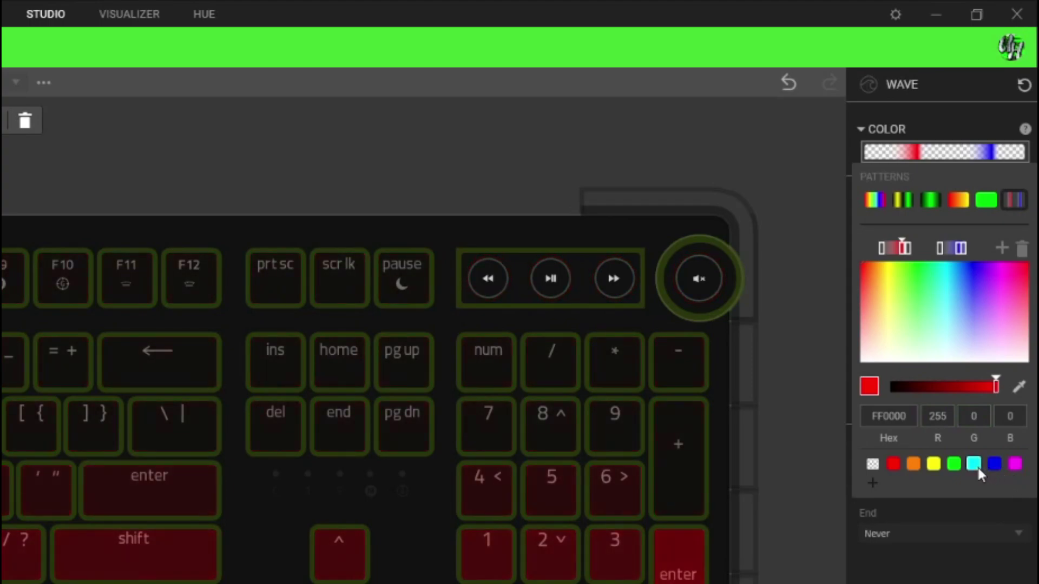
click(978, 468)
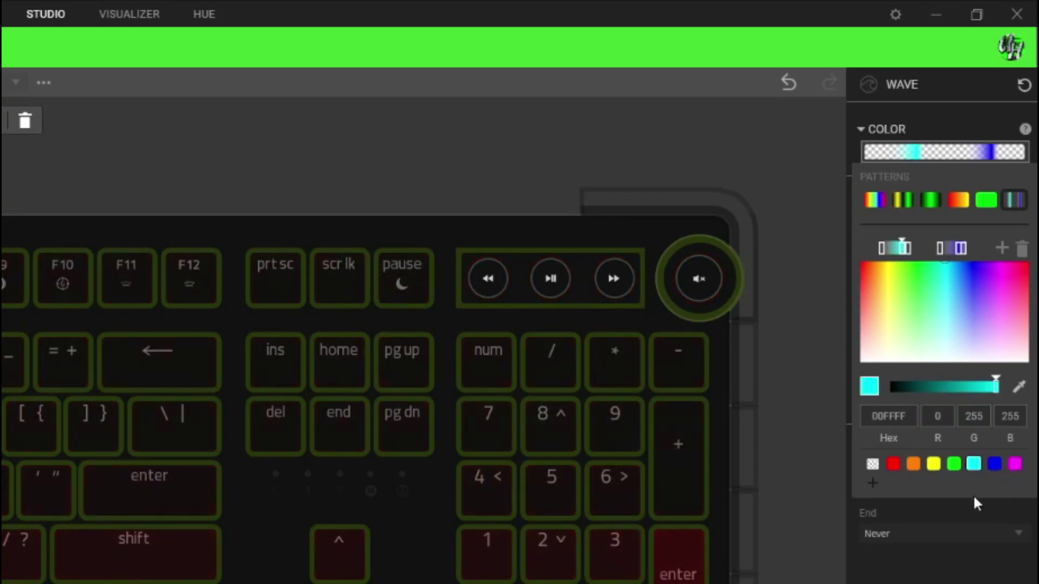
click(958, 249)
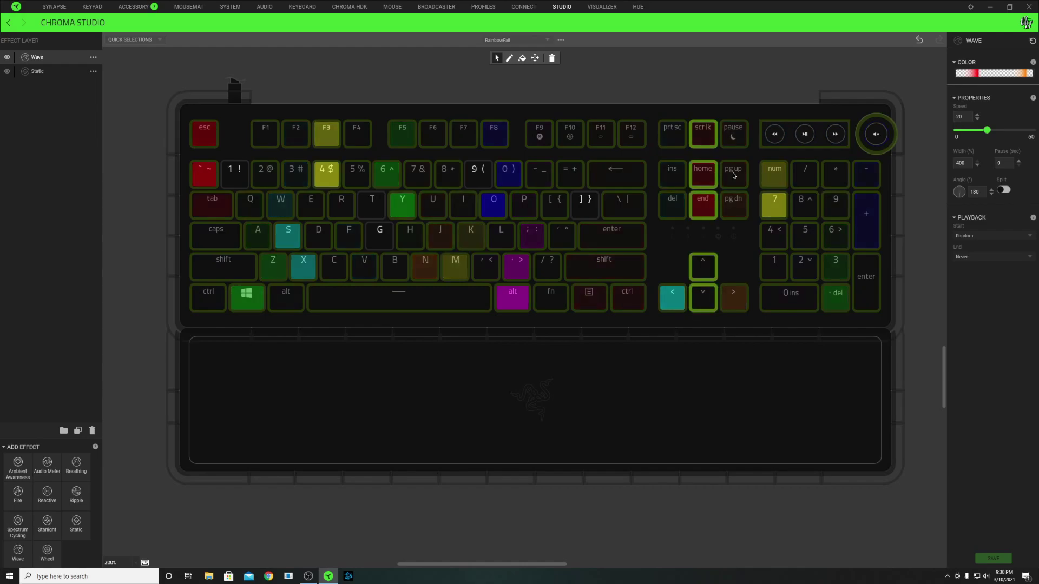
- Add the Pause/Pg Up/Pg Dn column, the numpad columns and the media keys to the Wave, then deselect
drag(732, 135, 734, 299)
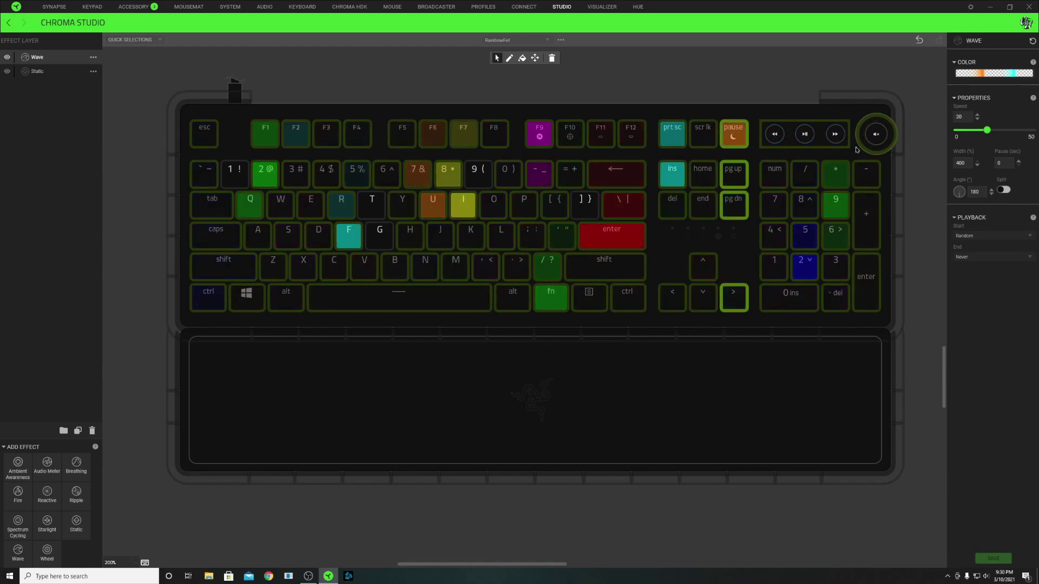
click(835, 134)
drag(774, 168, 781, 198)
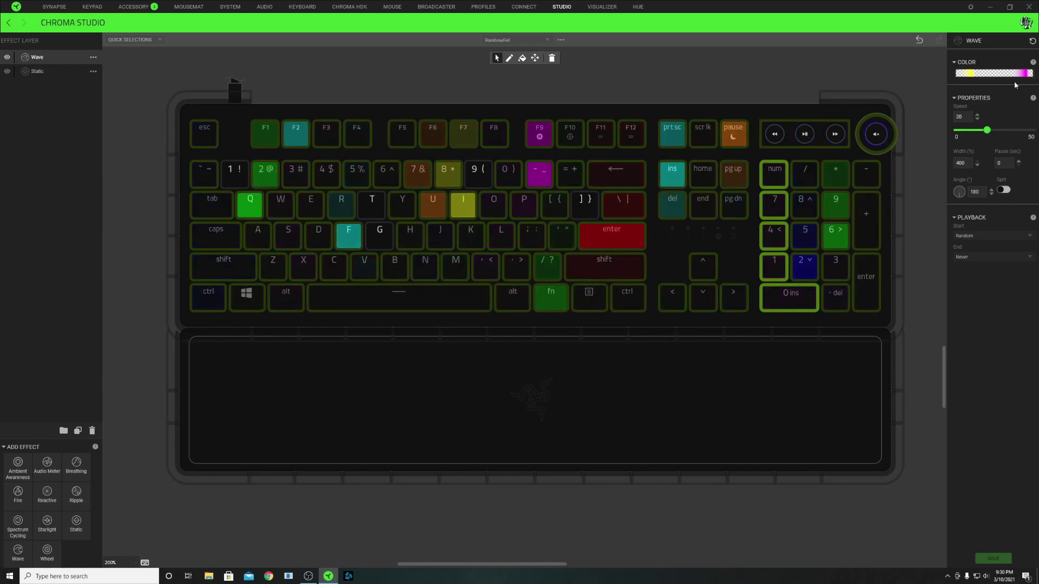
drag(798, 273, 815, 115)
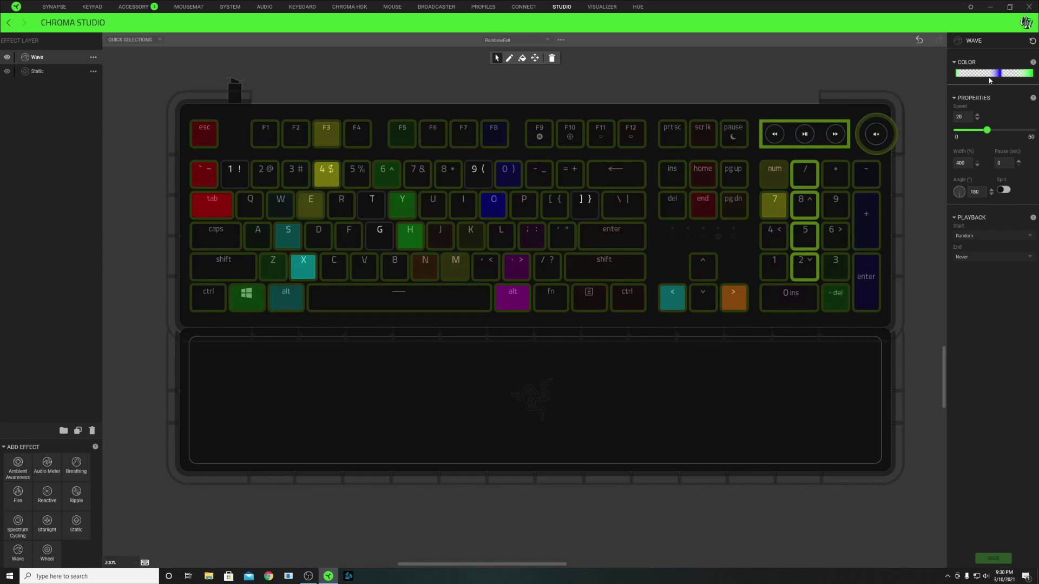
mouse_move(836, 184)
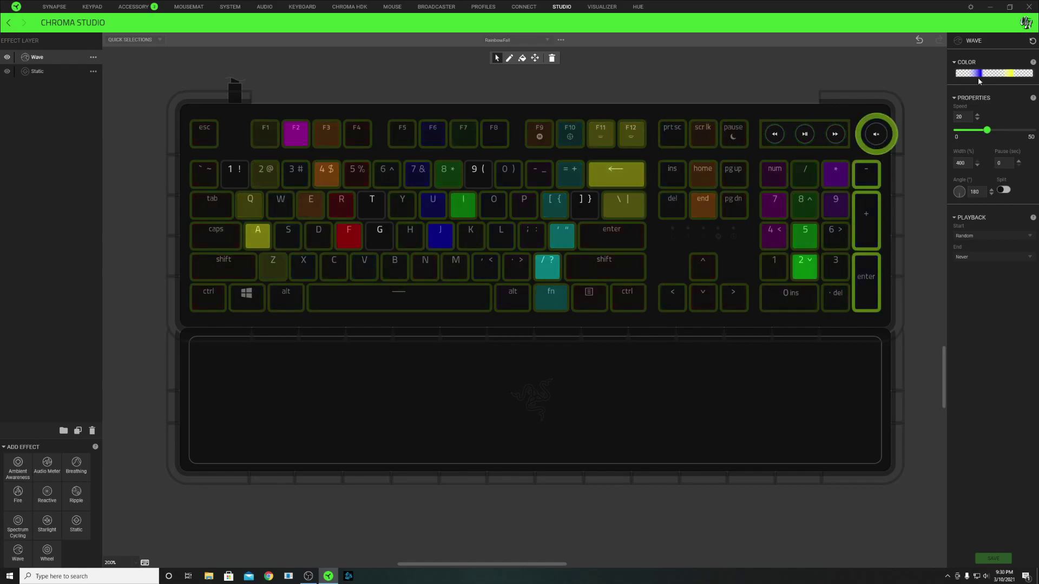
click(474, 89)
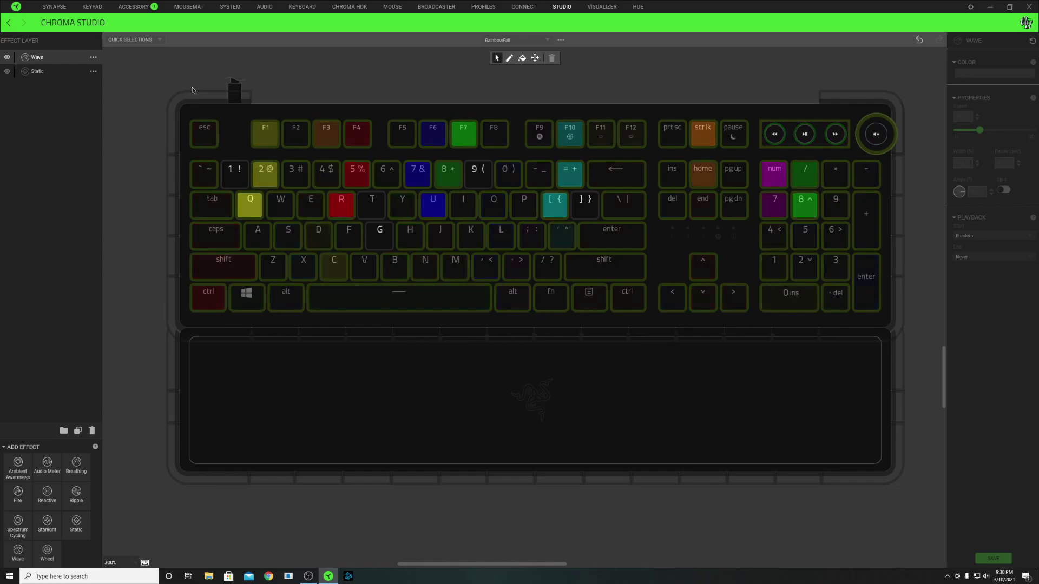
drag(145, 91, 173, 478)
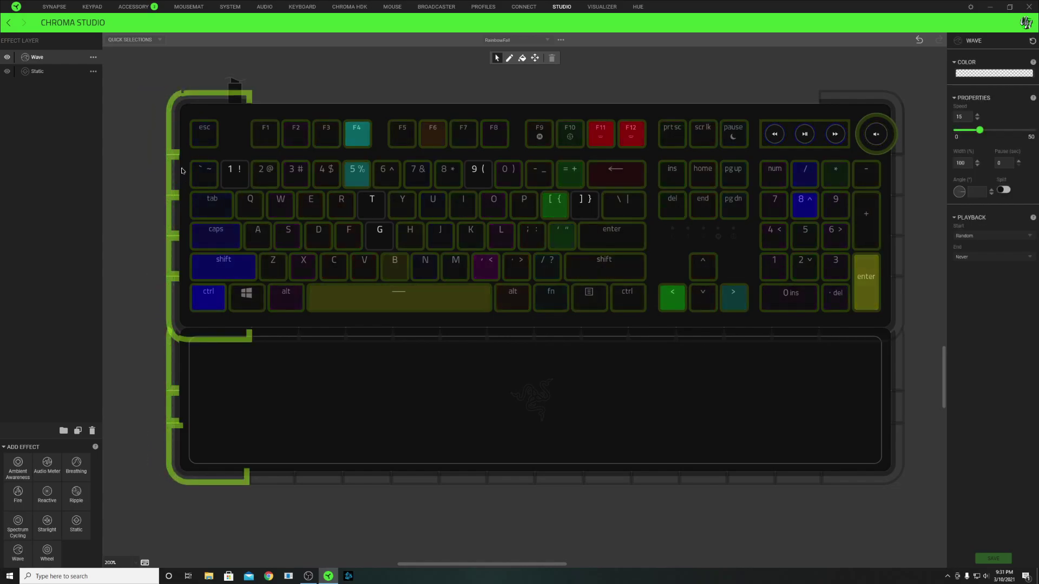
click(209, 142)
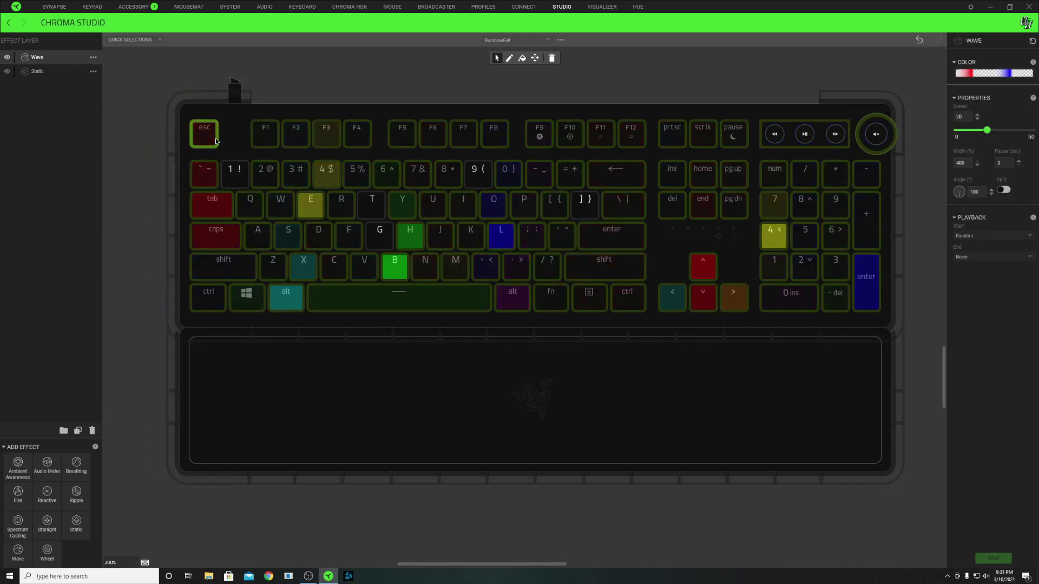
drag(205, 319, 207, 144)
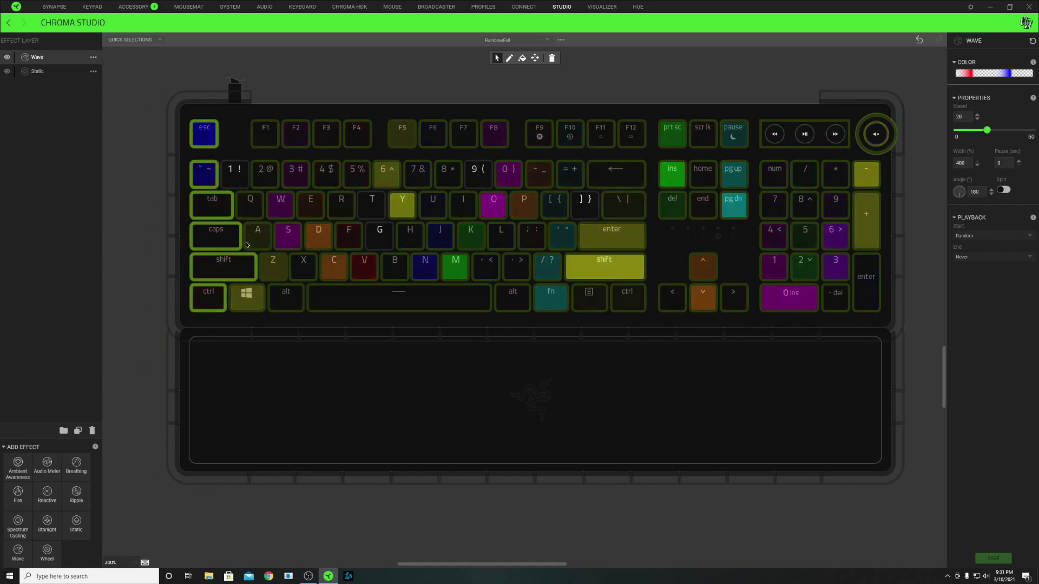
click(182, 348)
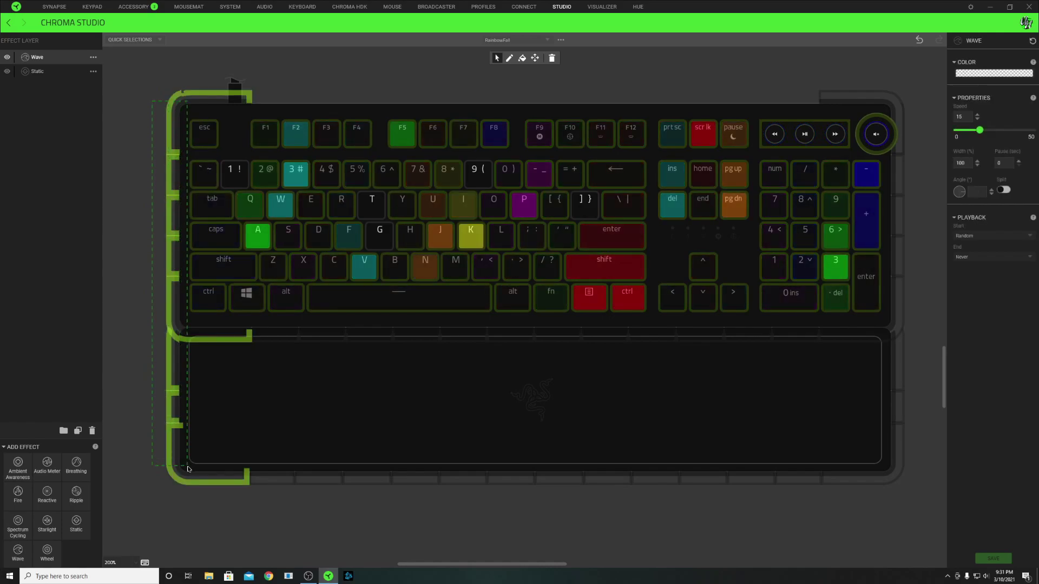
click(206, 148)
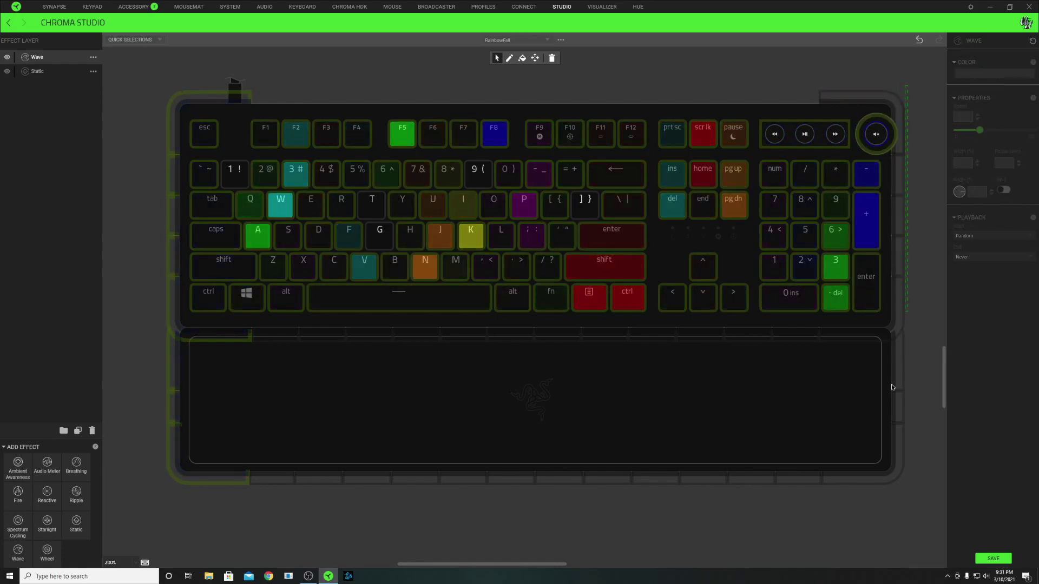
click(889, 472)
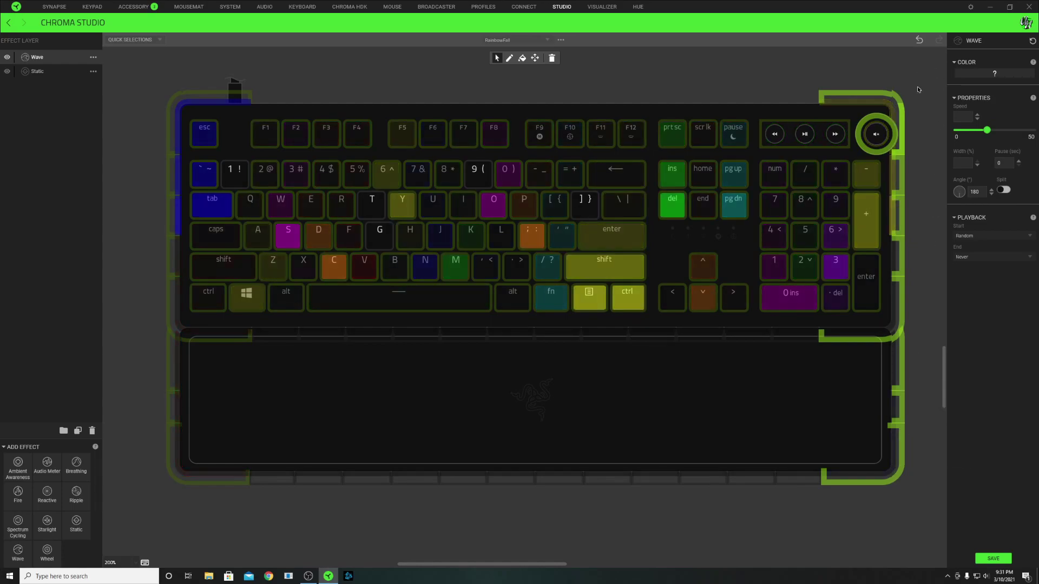
drag(274, 326, 786, 542)
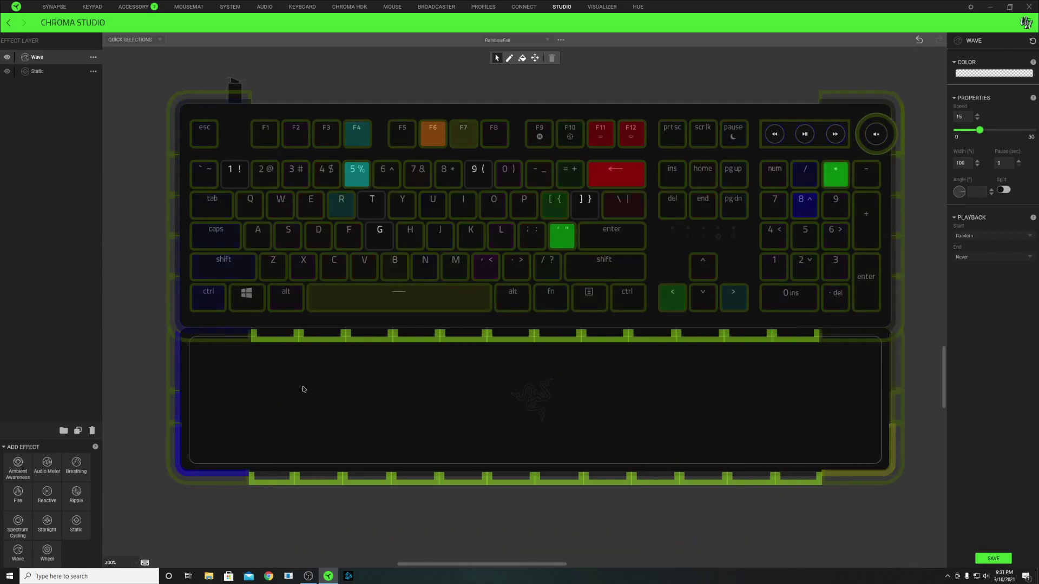
drag(278, 321, 752, 489)
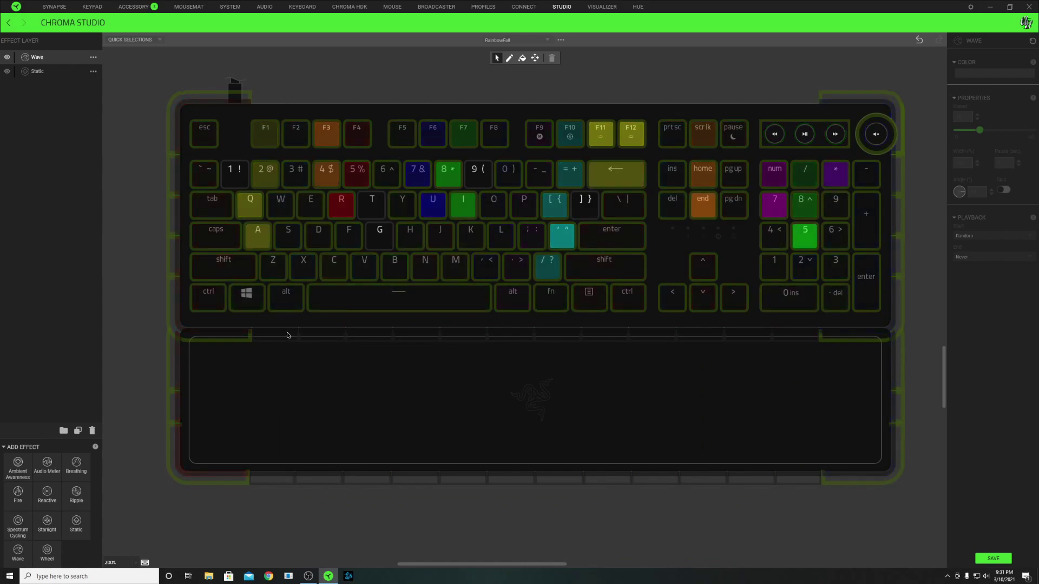
click(283, 307)
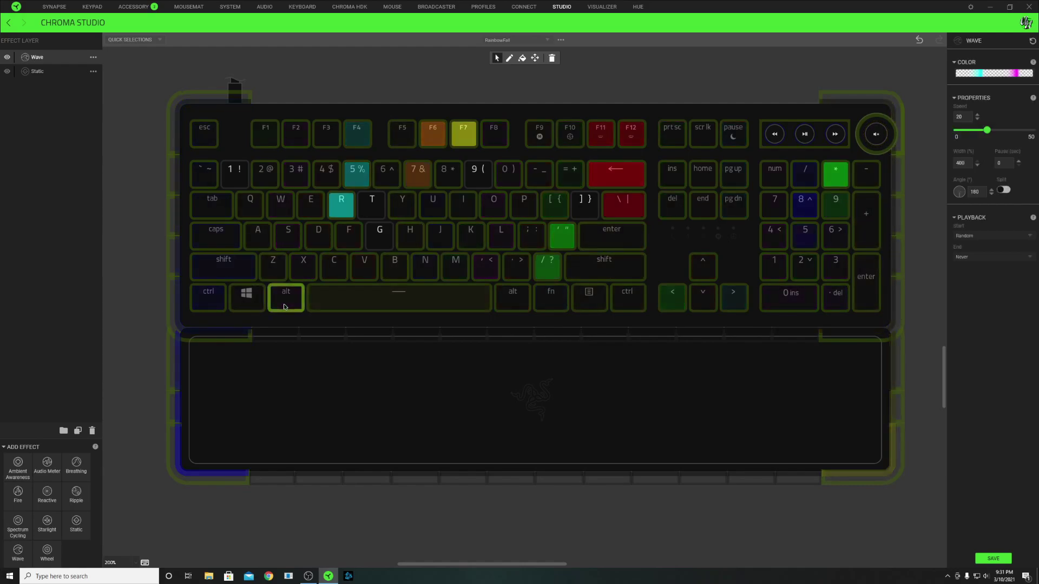
click(293, 302)
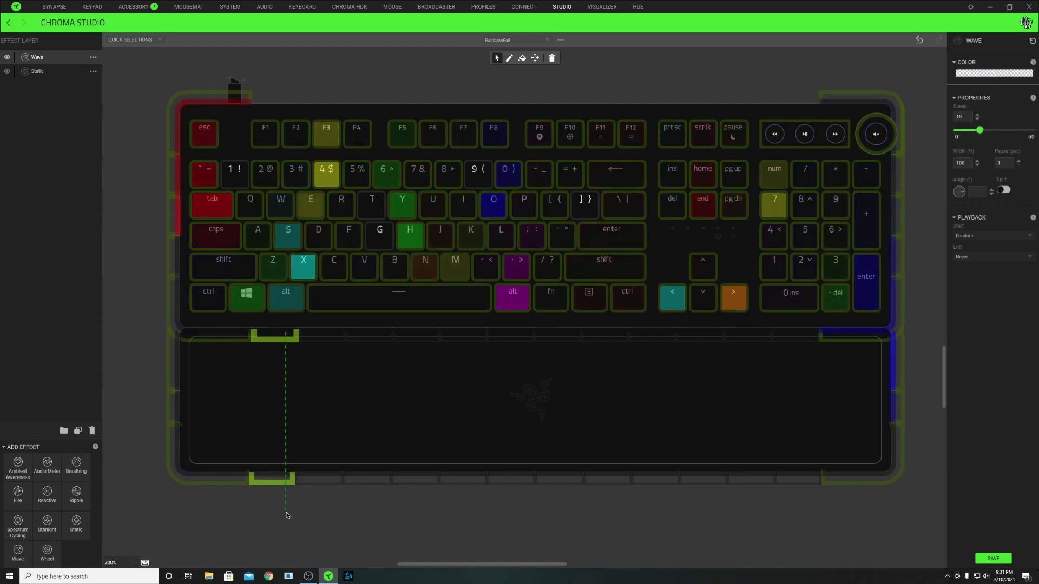
click(293, 303)
drag(269, 328, 287, 481)
click(334, 269)
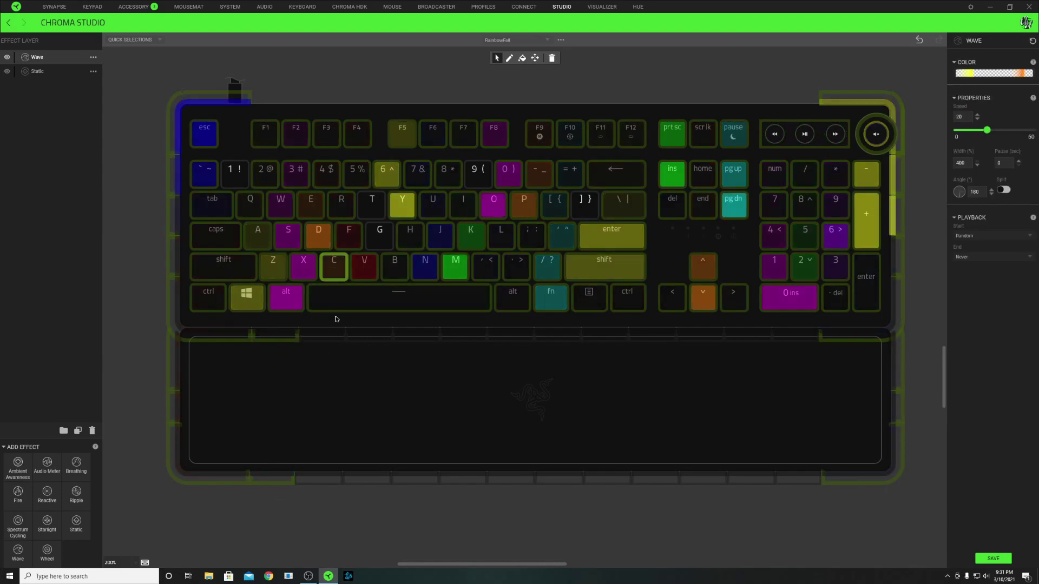
drag(320, 333, 319, 487)
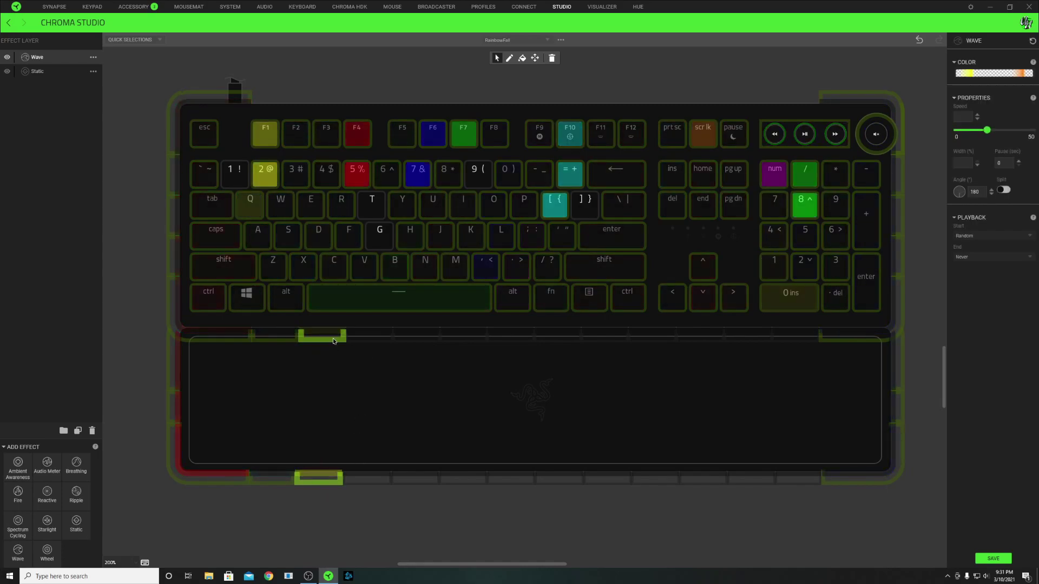
click(364, 267)
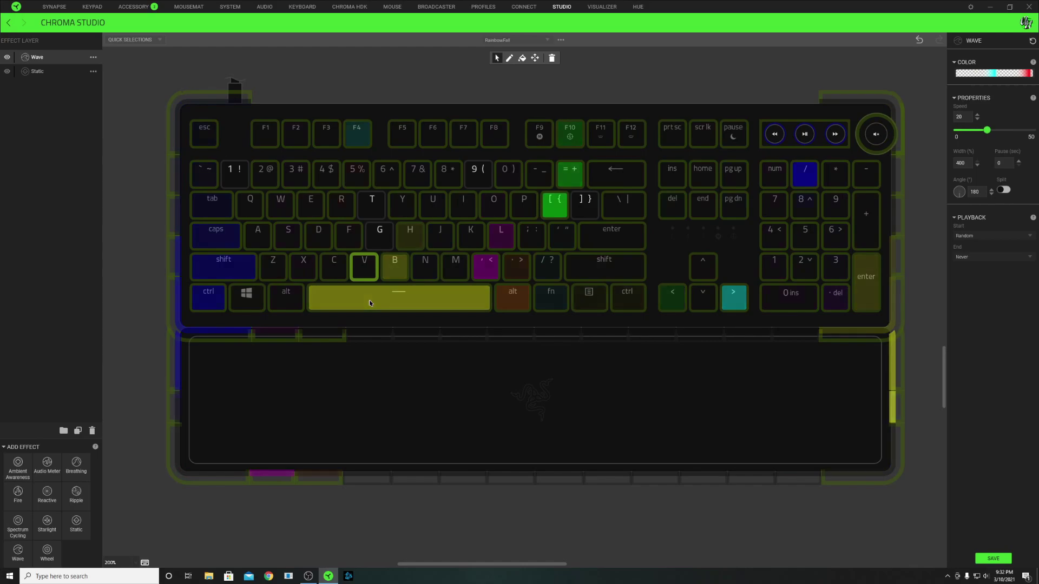
drag(362, 331, 376, 477)
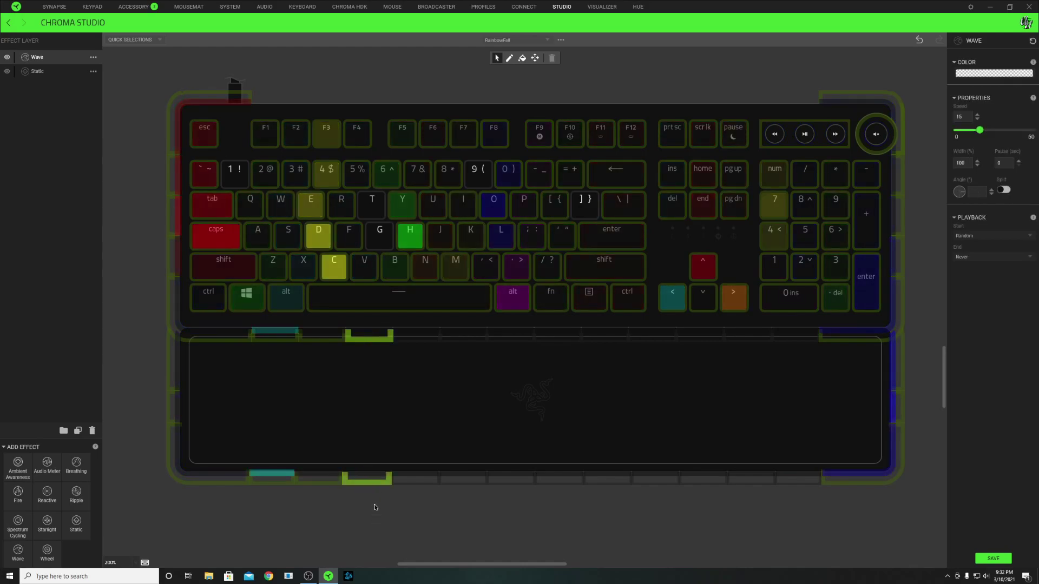
click(422, 277)
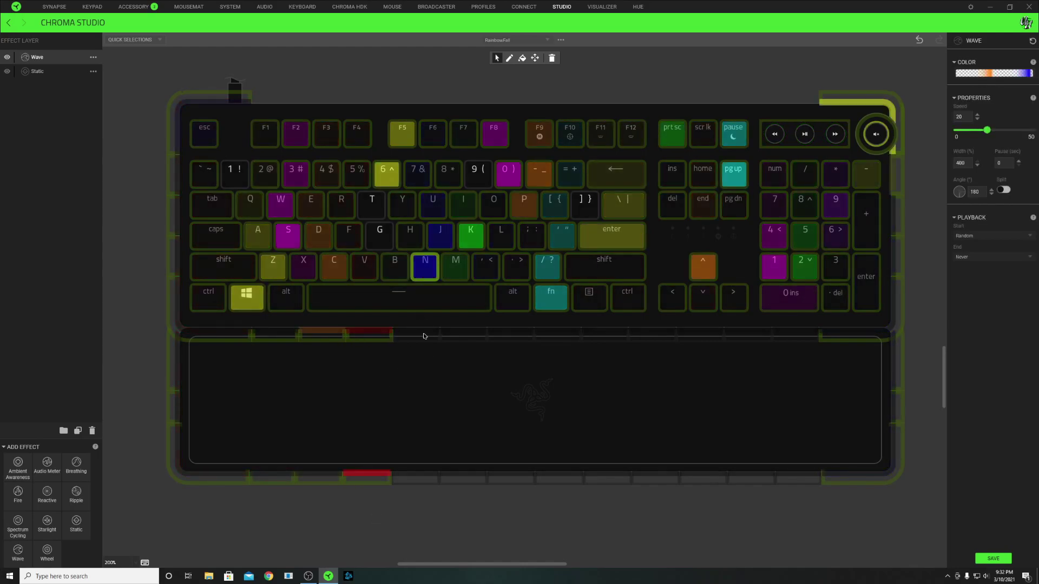
click(420, 501)
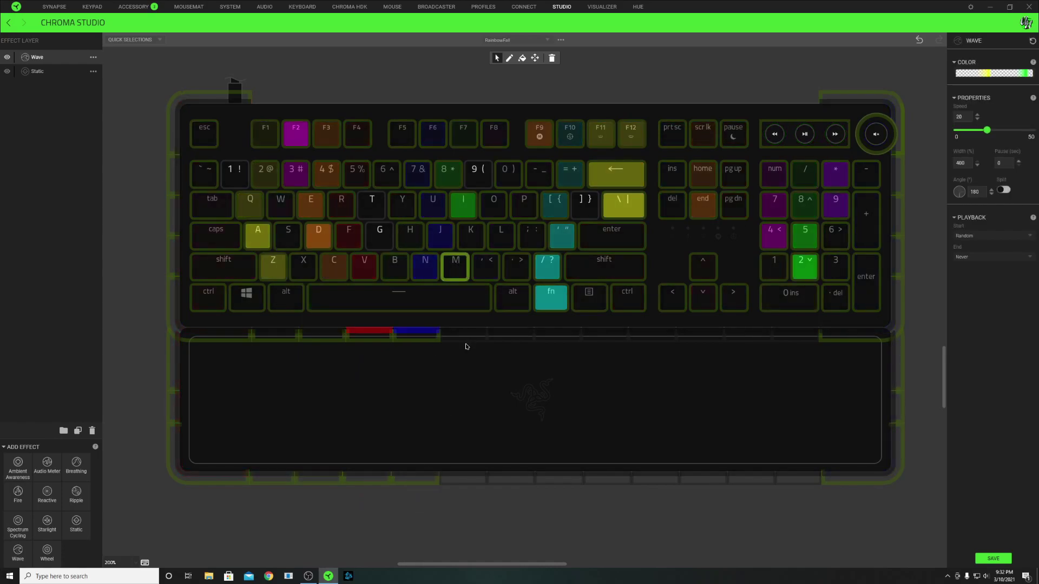
click(464, 477)
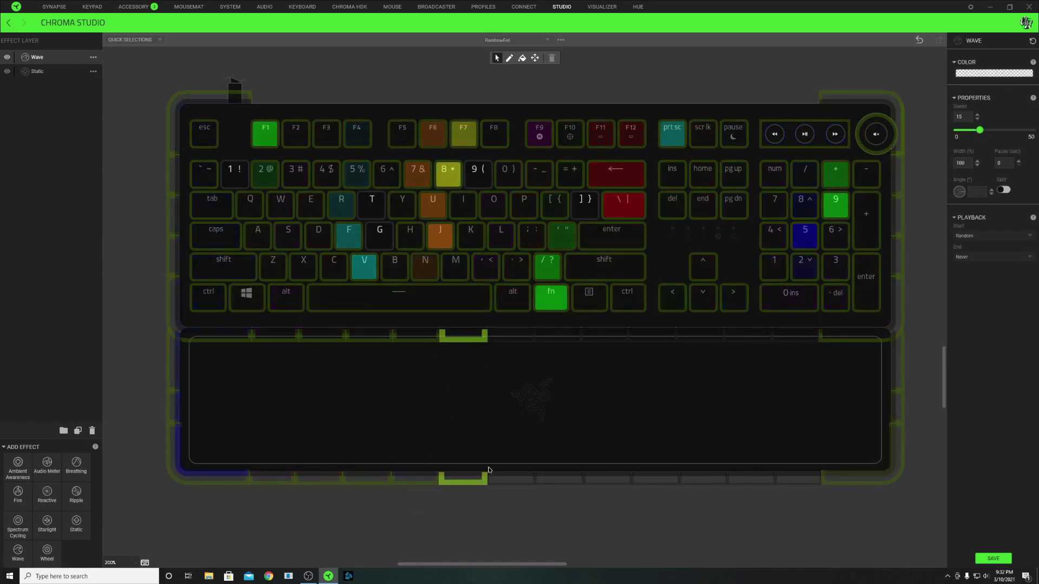
click(517, 269)
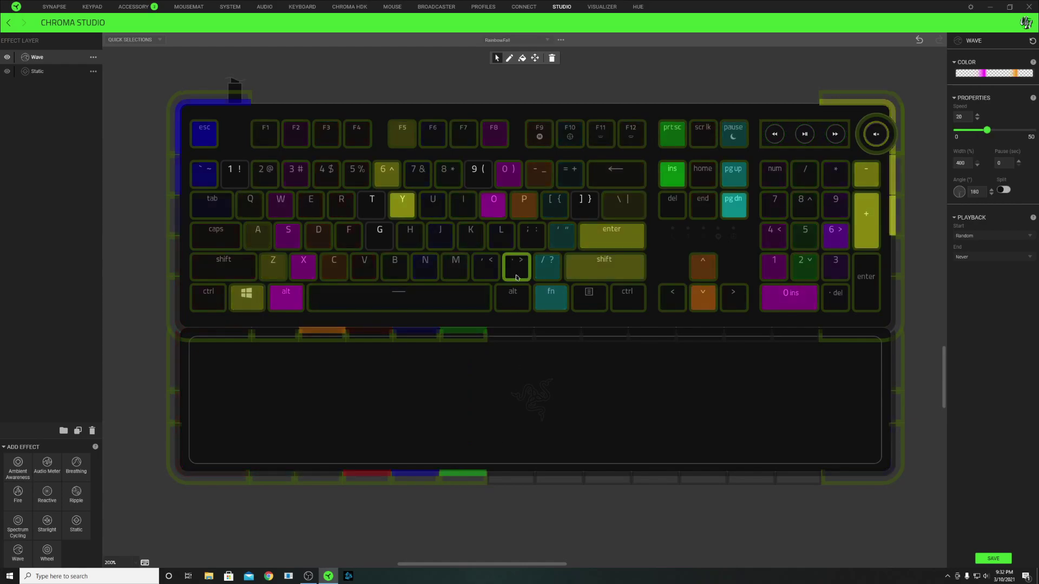
drag(514, 336, 517, 490)
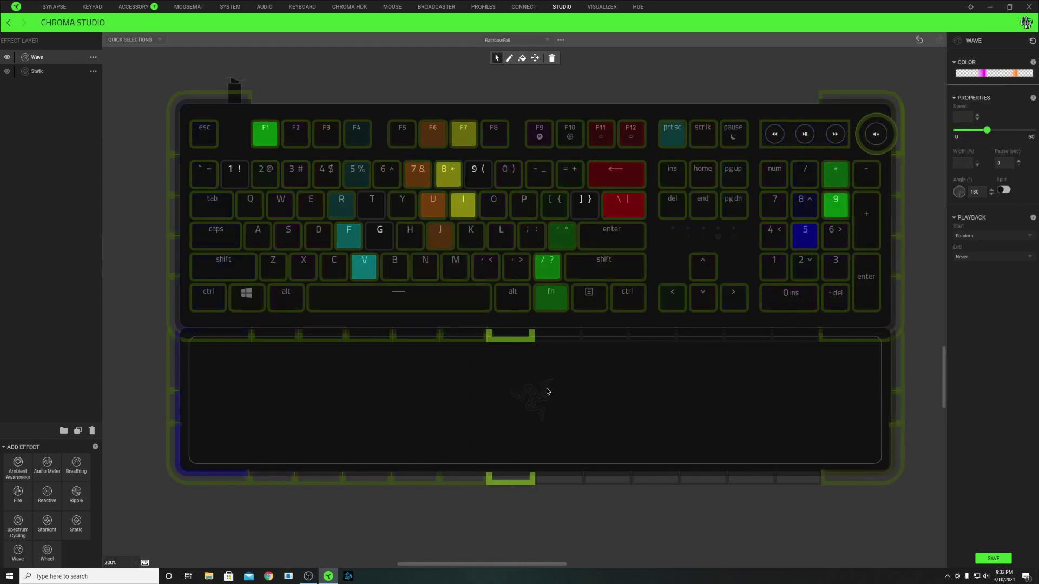
click(554, 307)
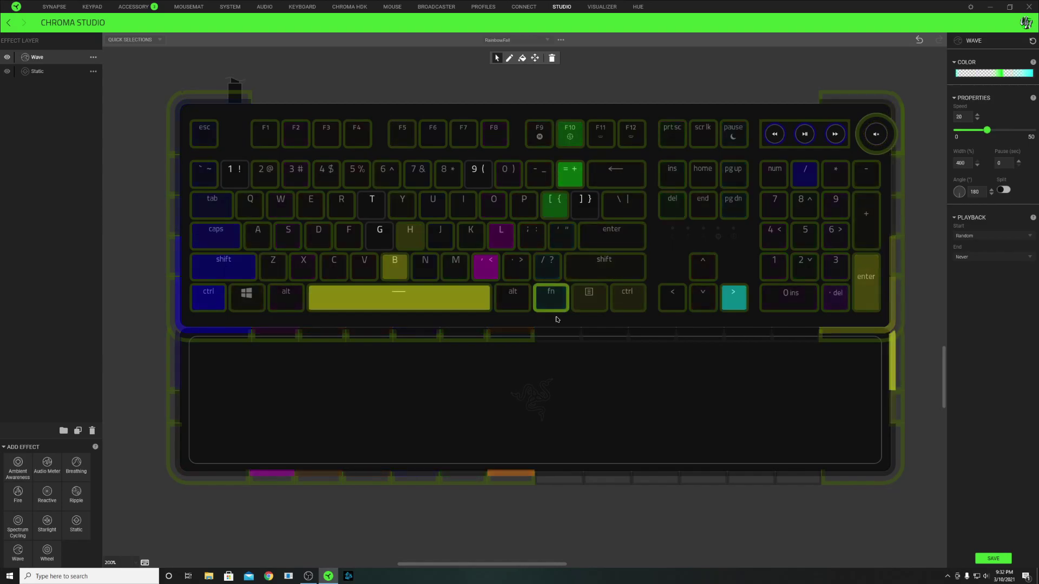
drag(556, 331, 559, 484)
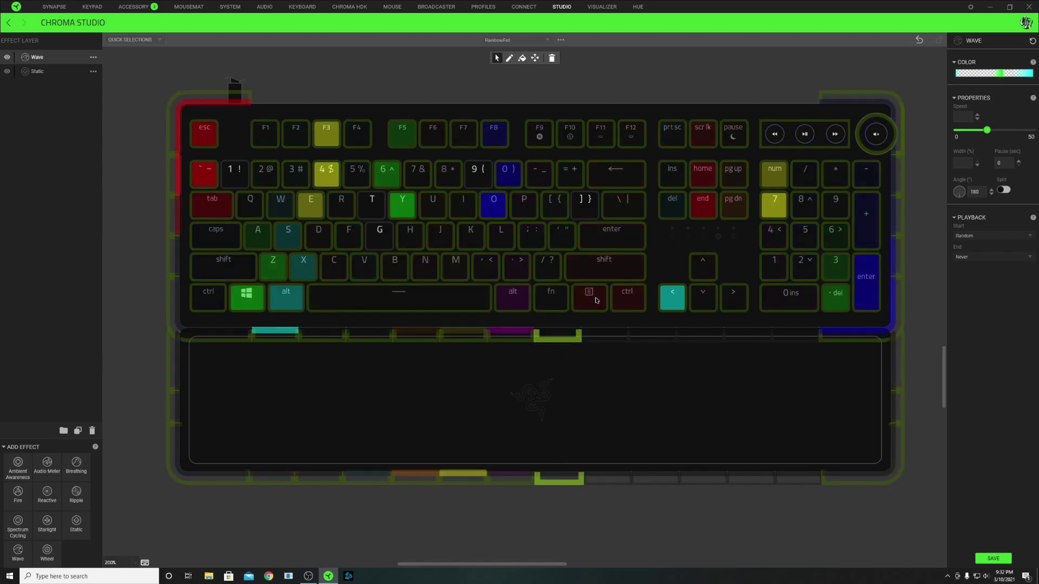
click(652, 336)
click(795, 335)
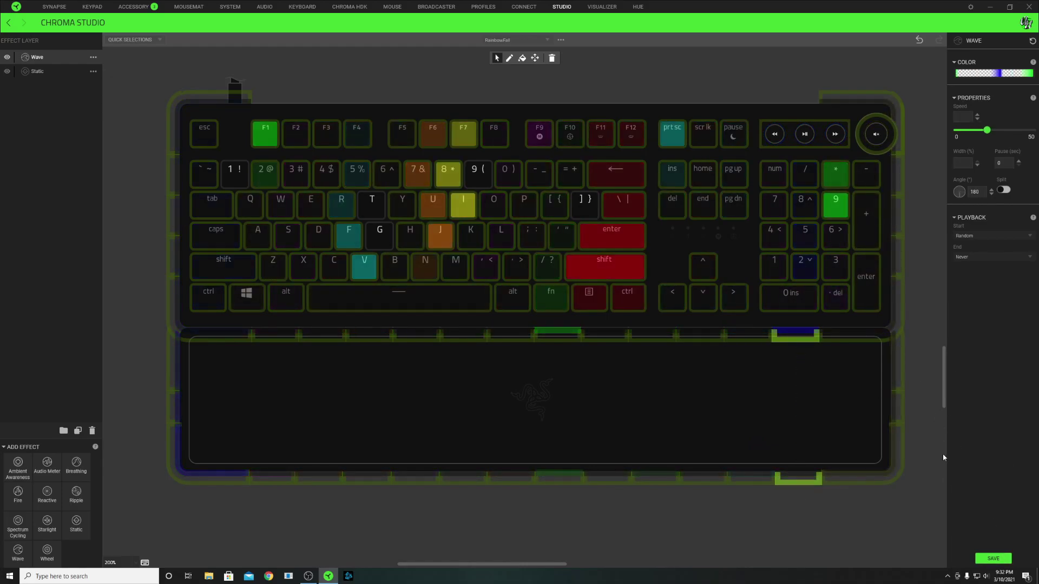
click(721, 67)
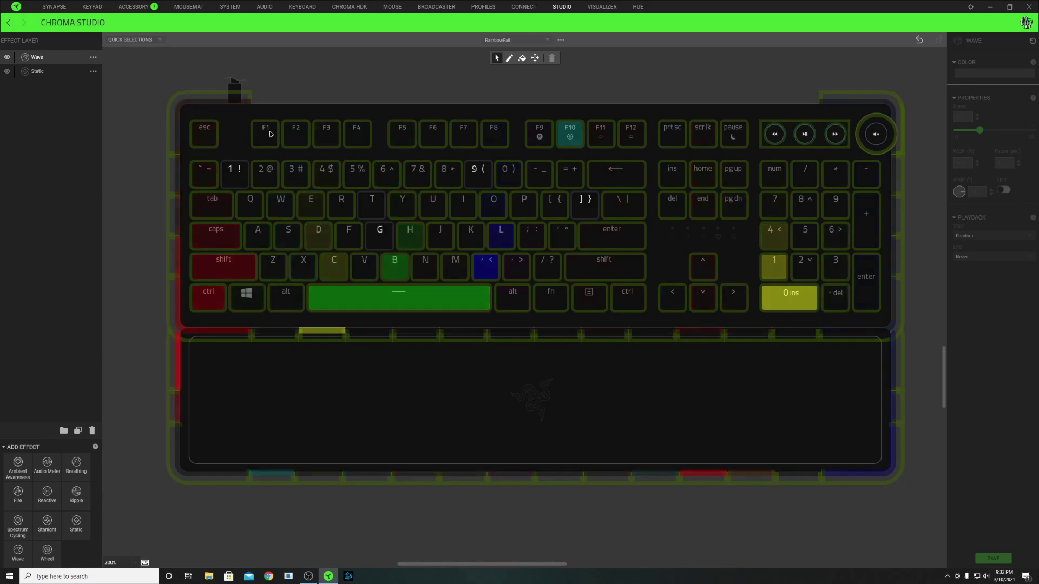
drag(153, 84, 787, 157)
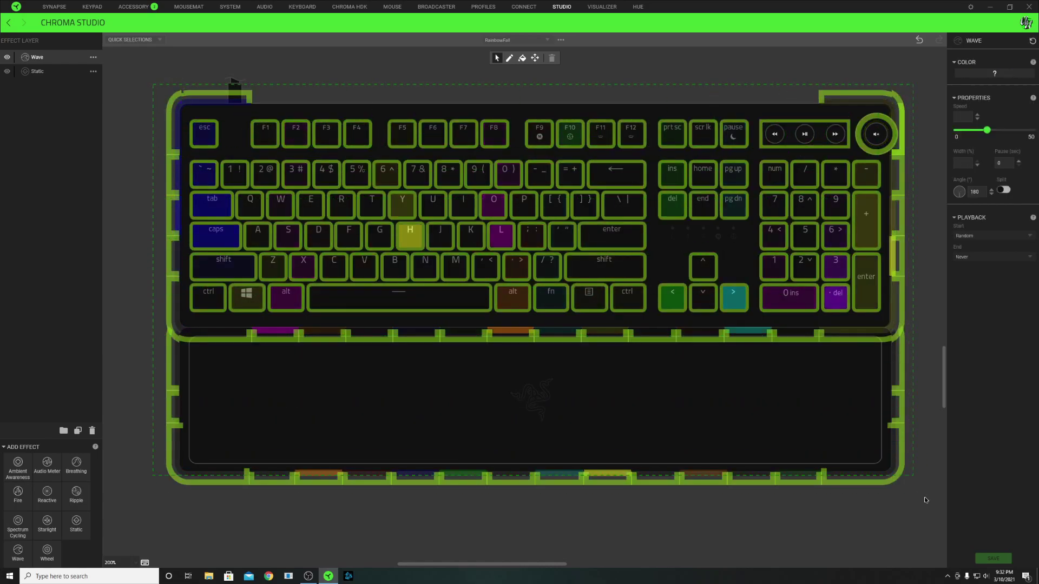
click(921, 511)
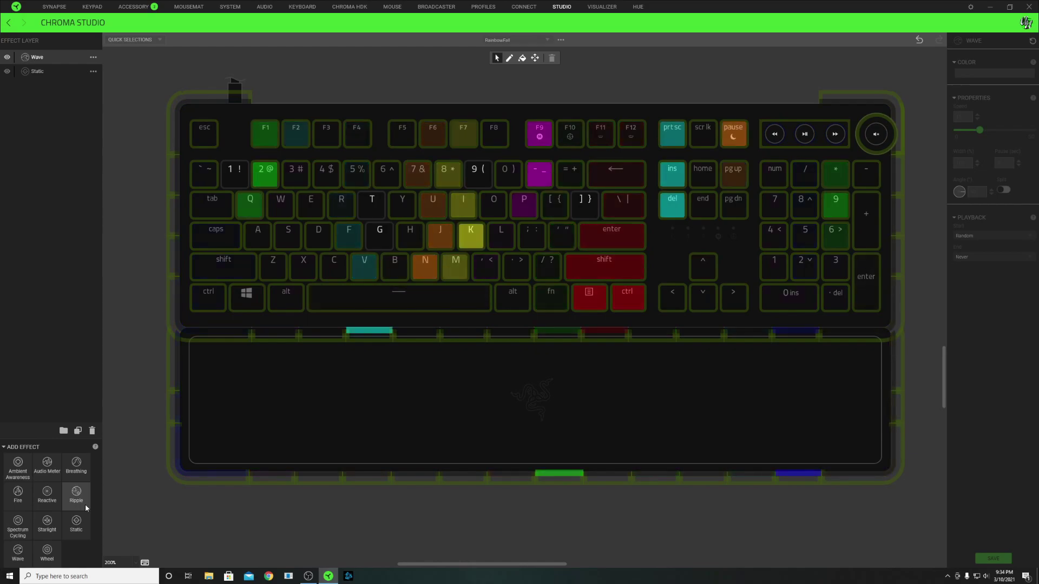
- Add a Ripple layer over all keyboard keys and underglow strips, with Width 100%
drag(82, 502, 84, 498)
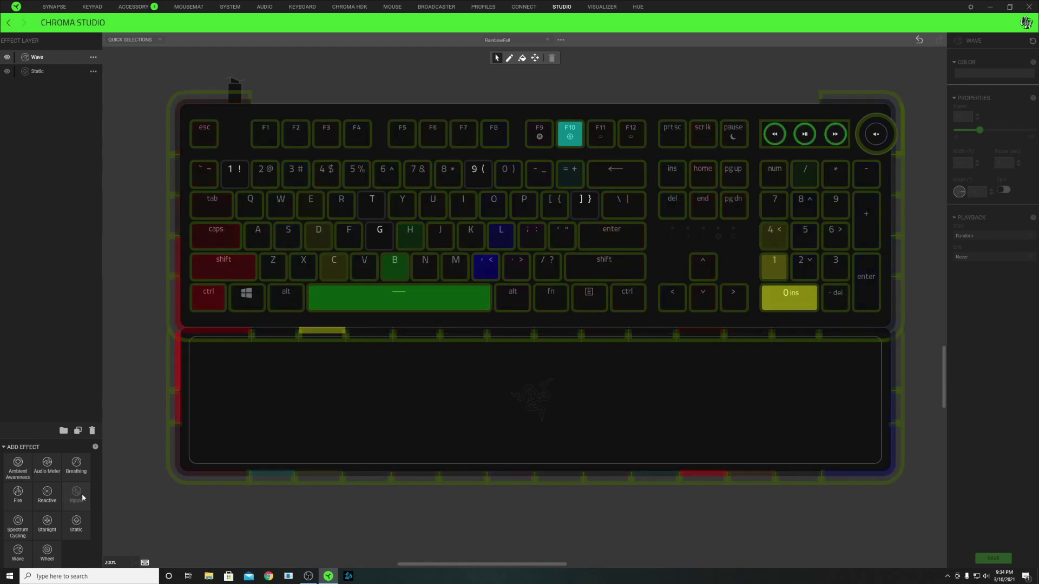
drag(229, 206, 230, 207)
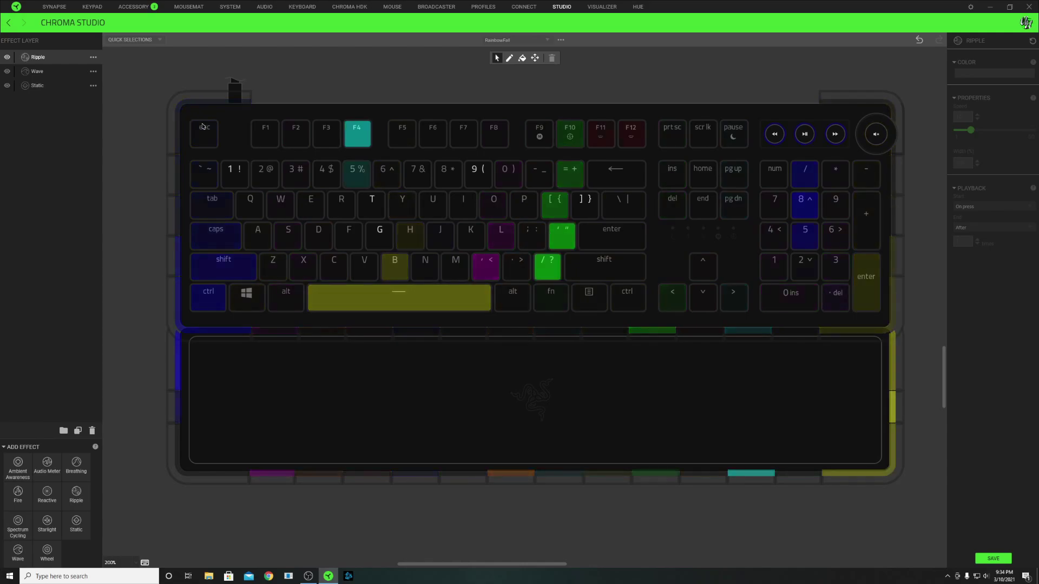
drag(160, 97, 868, 323)
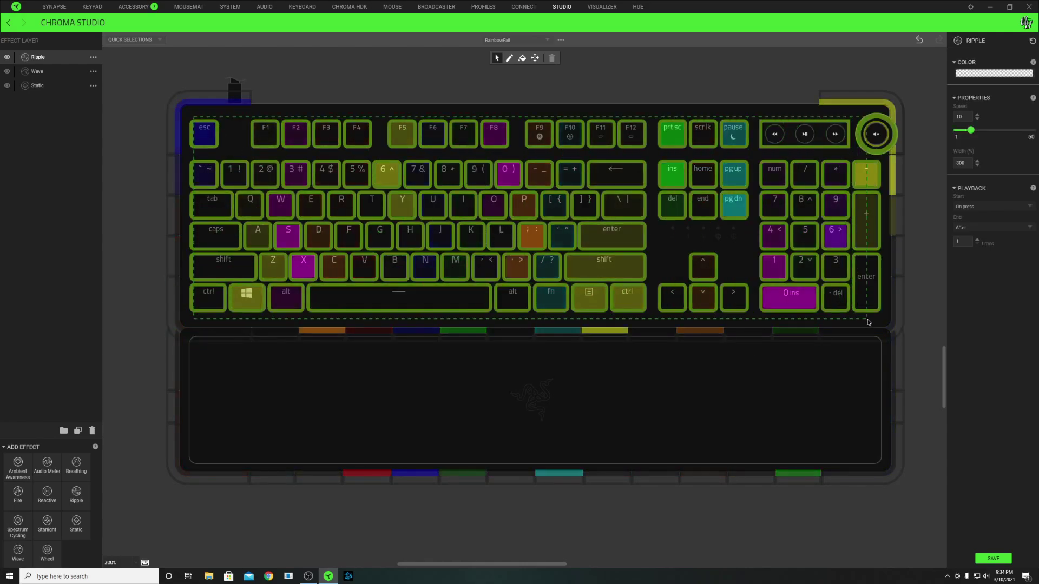
drag(153, 85, 907, 482)
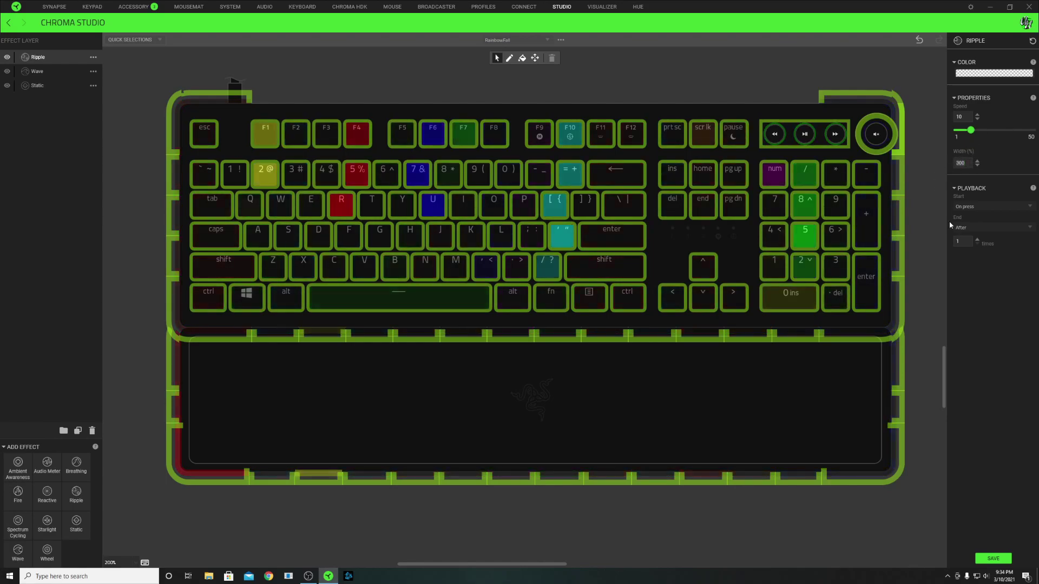
text(100)
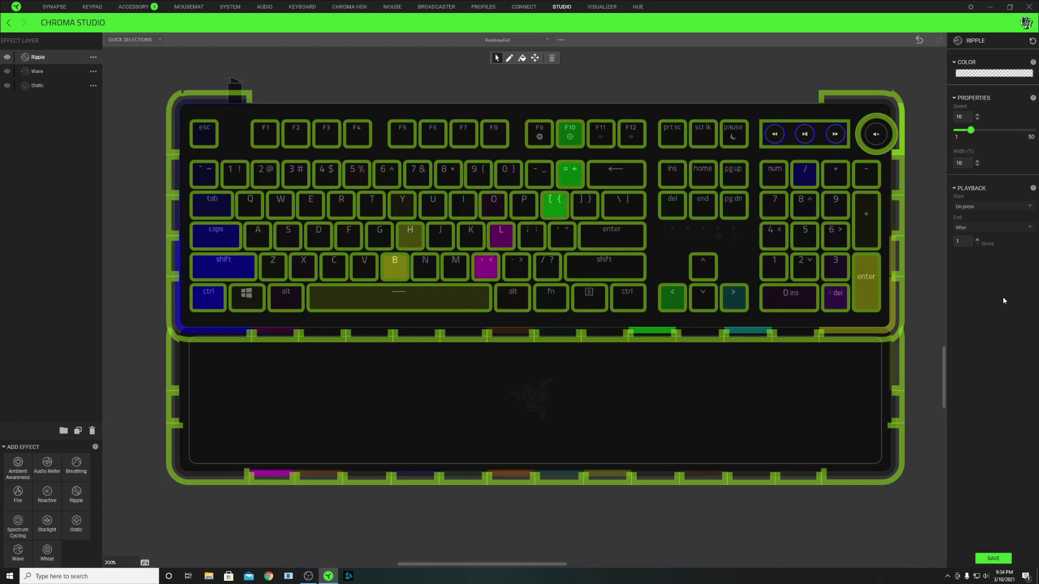
- Open the Ripple's Playback Start options, then show the Wave layer's settings again
click(985, 206)
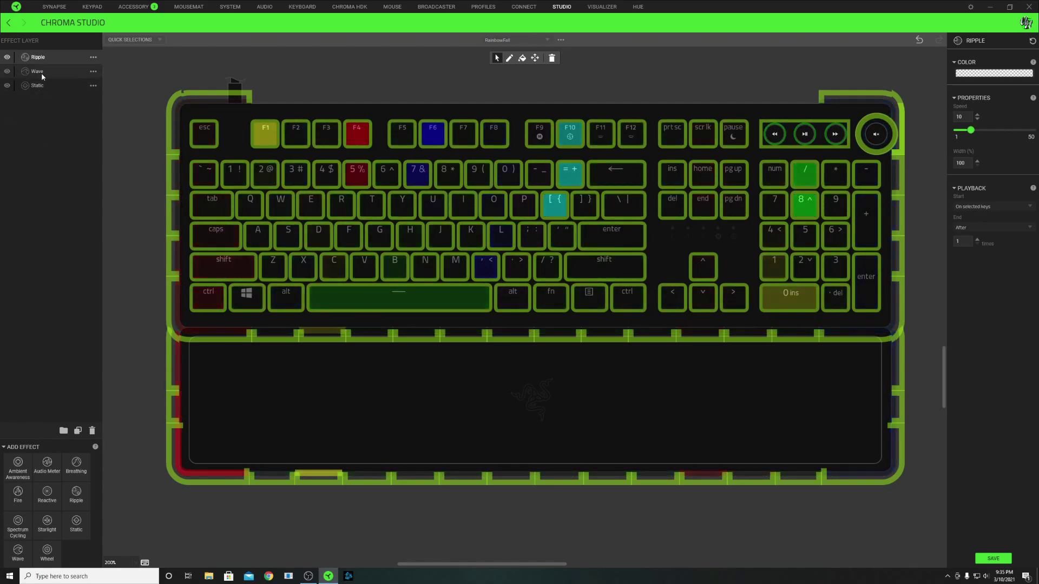
click(41, 72)
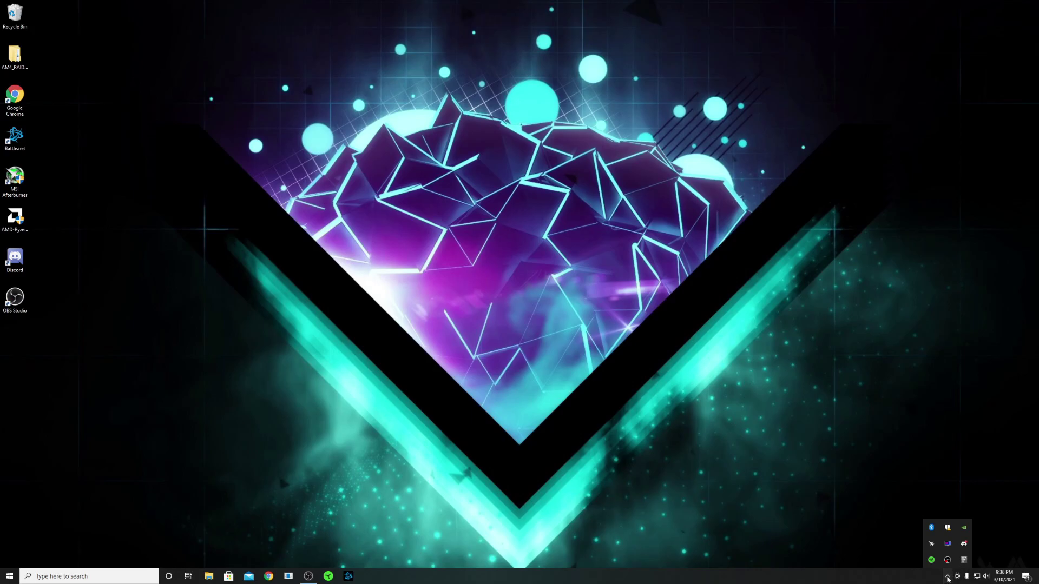
- Quit all Razer apps from the tray icon's Exit All Apps option
right_click(930, 562)
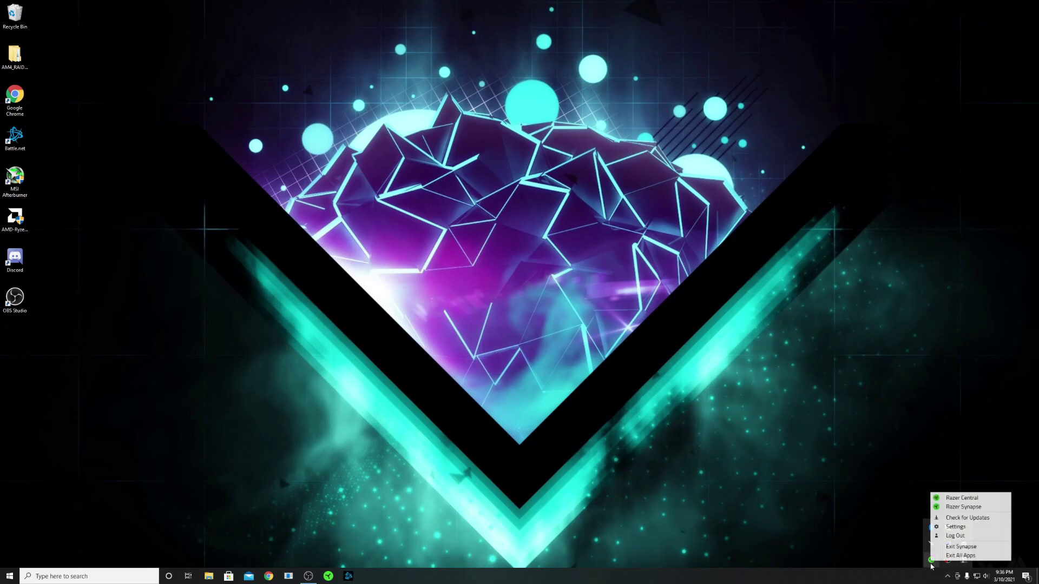
click(961, 555)
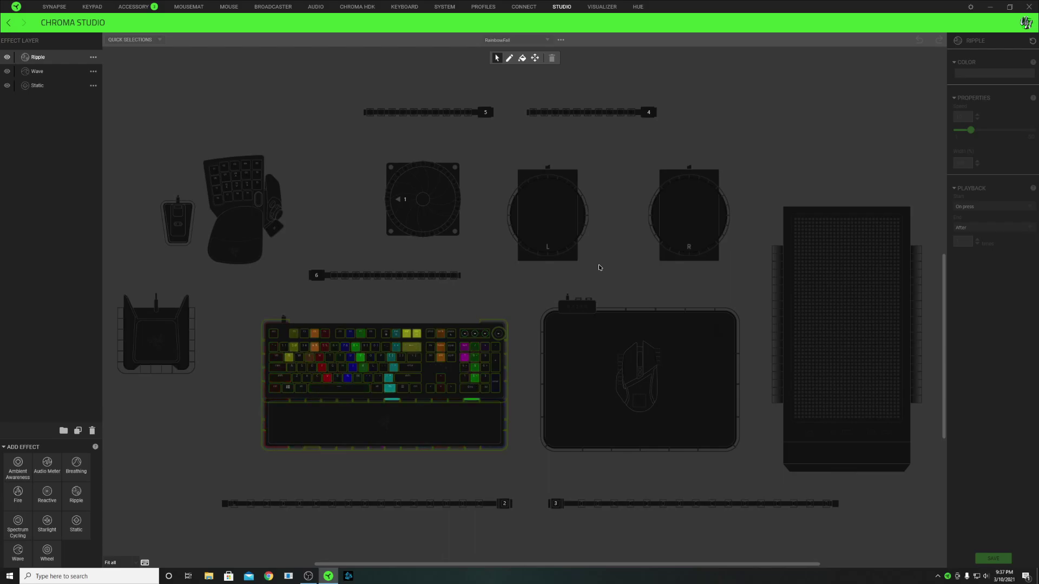
- Zoom the Chroma Studio canvas in on the keyboard to 200%
scroll(406, 354, down, 1)
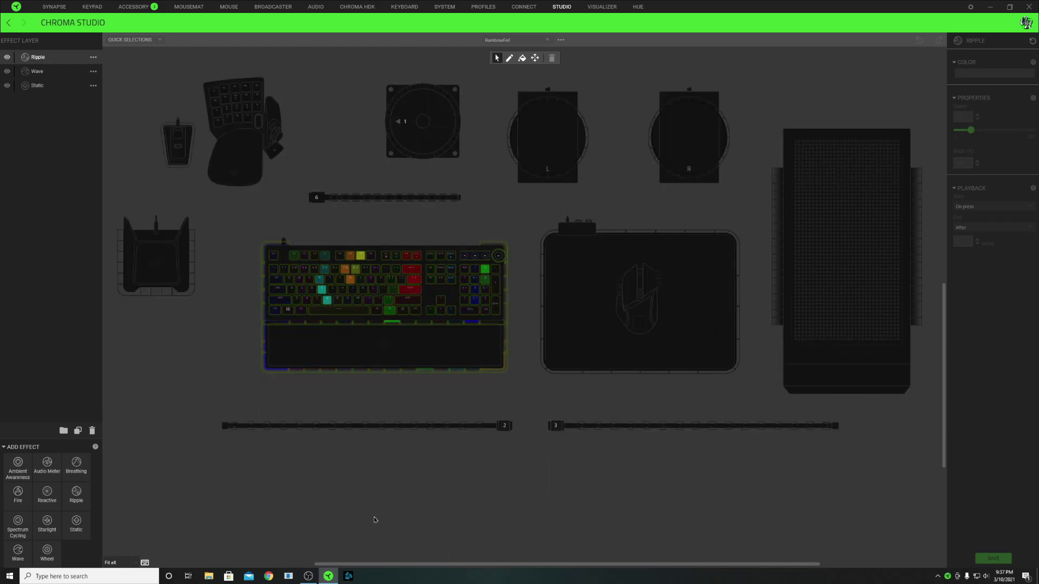
scroll(288, 304, up, 2)
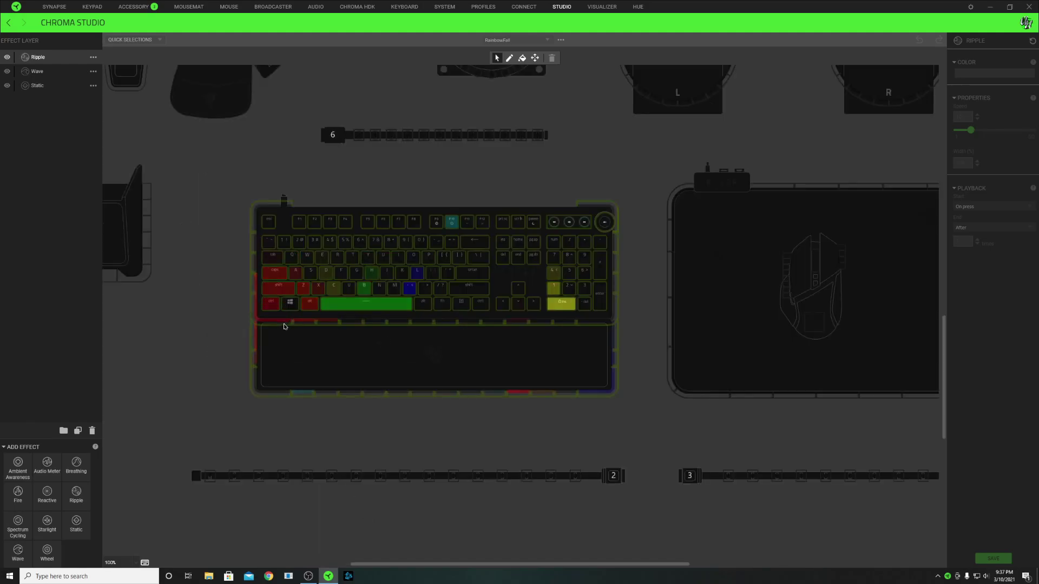
drag(476, 563, 490, 566)
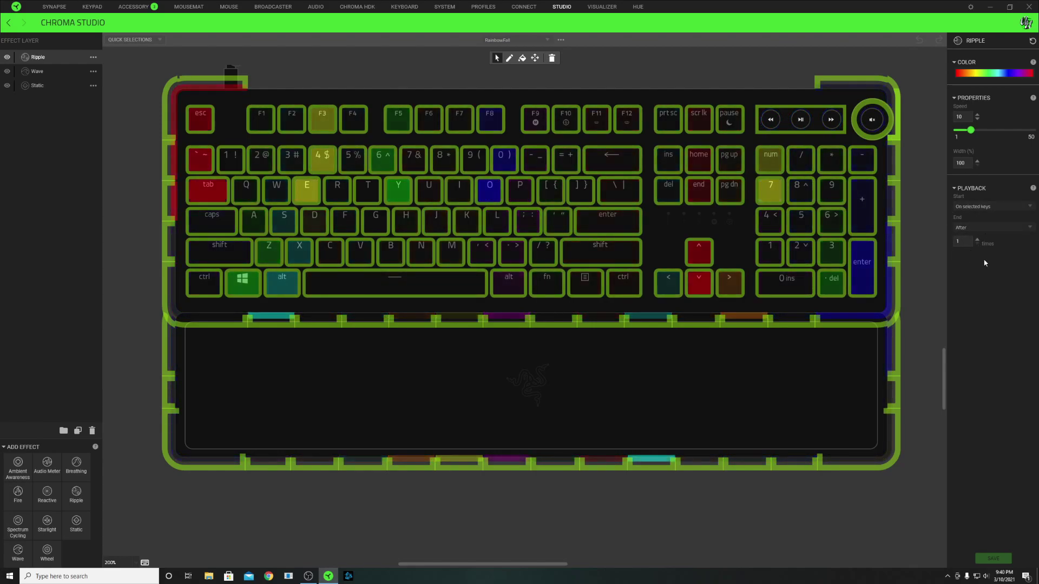
- Squeeze the Ripple gradient's yellow, green, cyan, blue, purple and red stops to the left end
click(985, 75)
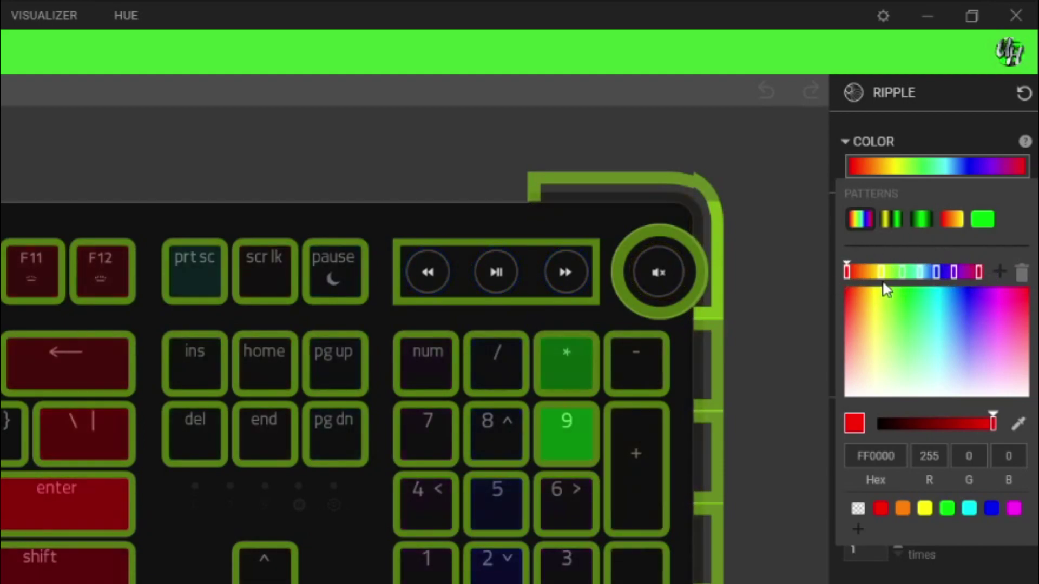
click(882, 274)
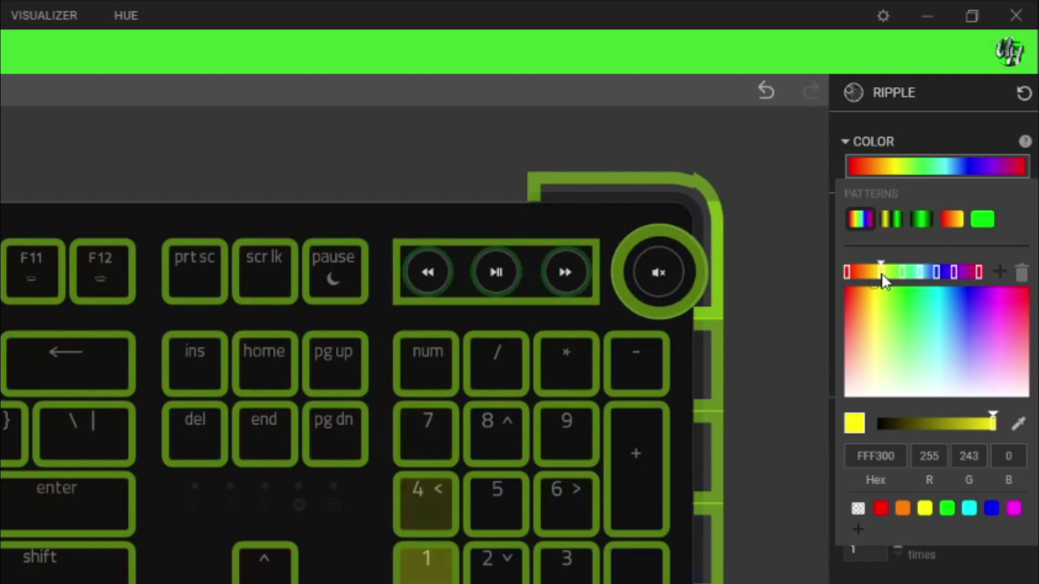
drag(882, 274, 834, 273)
drag(919, 274, 824, 281)
drag(937, 272, 856, 276)
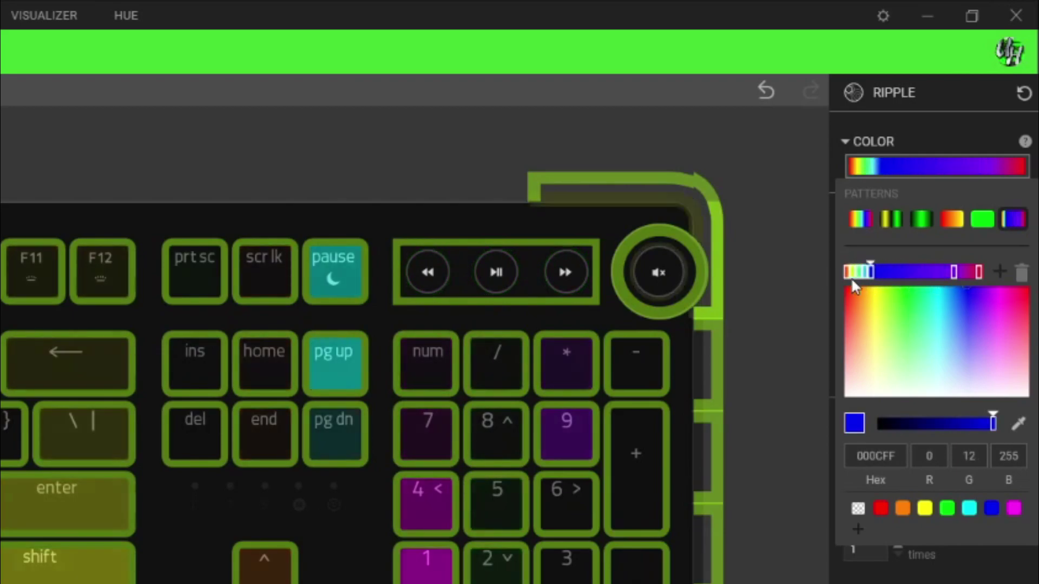
drag(953, 272, 876, 274)
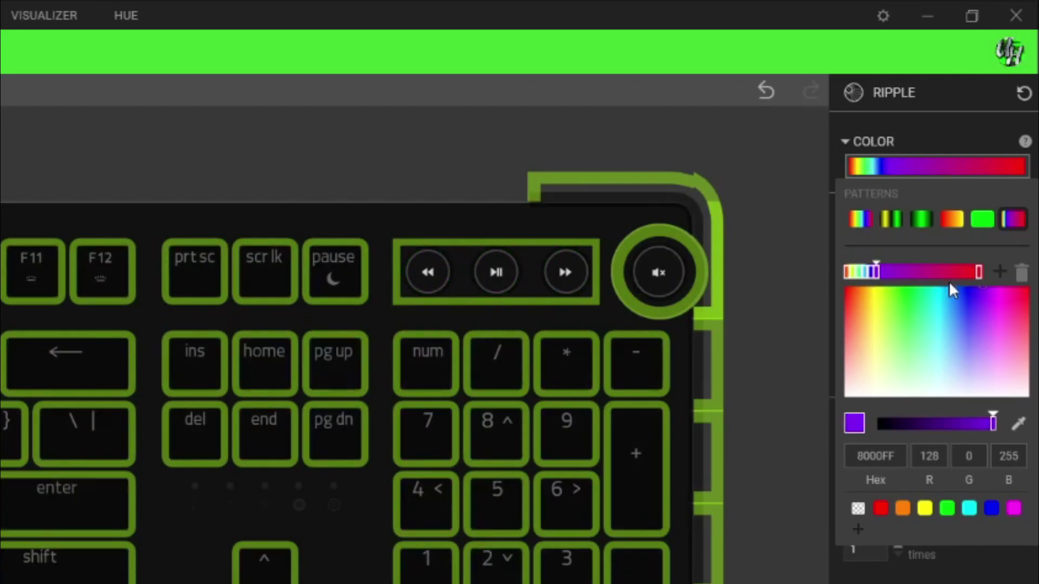
drag(978, 271, 823, 297)
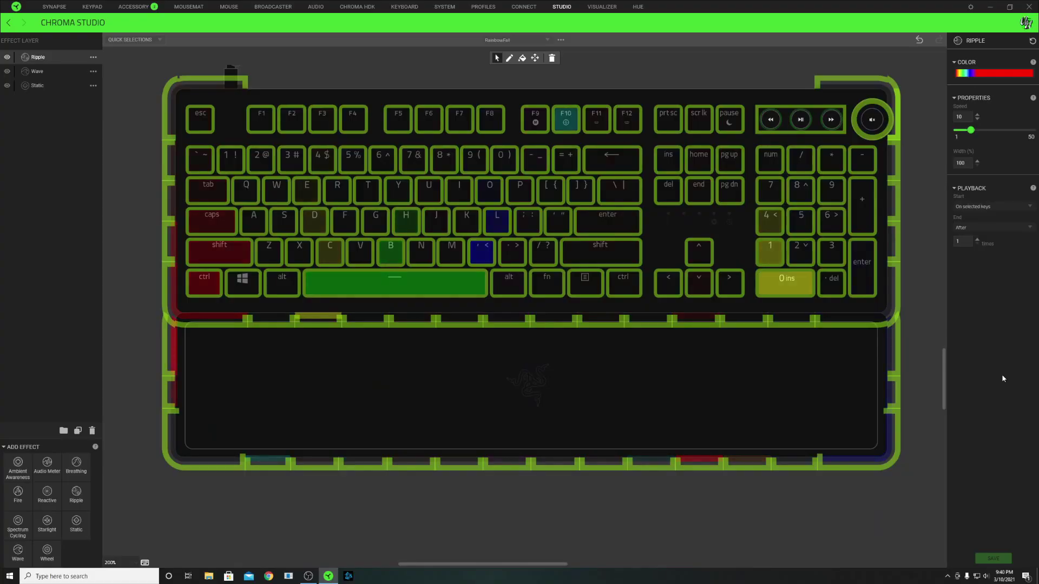
click(932, 276)
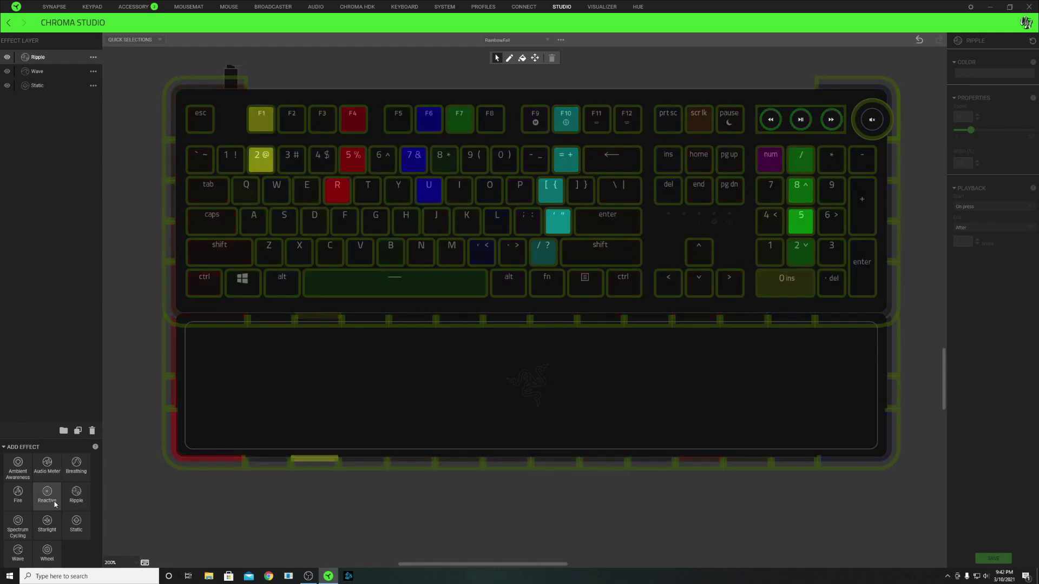
- Add a Reactive layer on the whole keyboard, coloured red with a Fast fade duration
drag(177, 319, 147, 380)
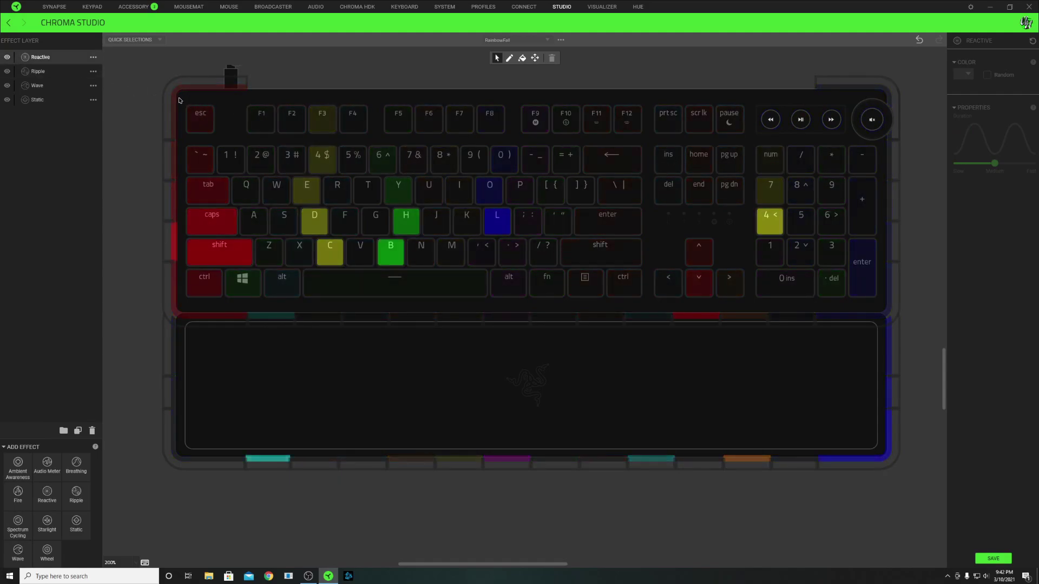
drag(160, 82, 887, 302)
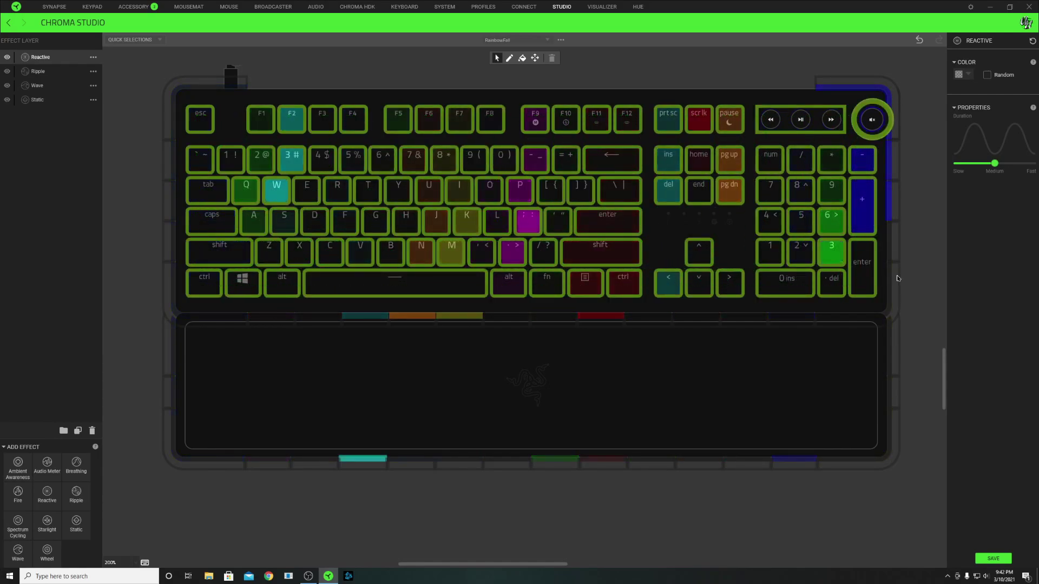
click(969, 74)
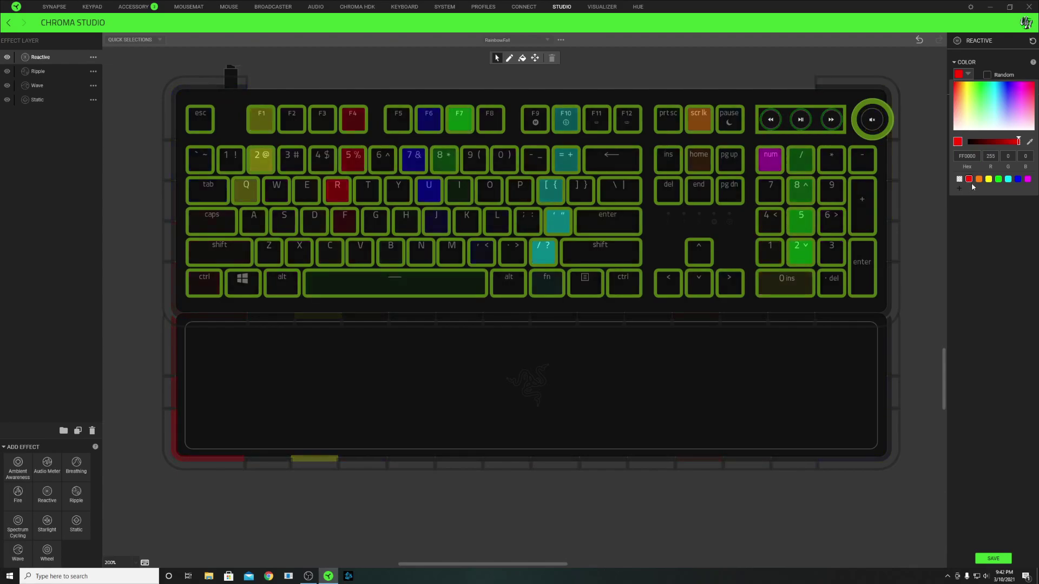
click(992, 229)
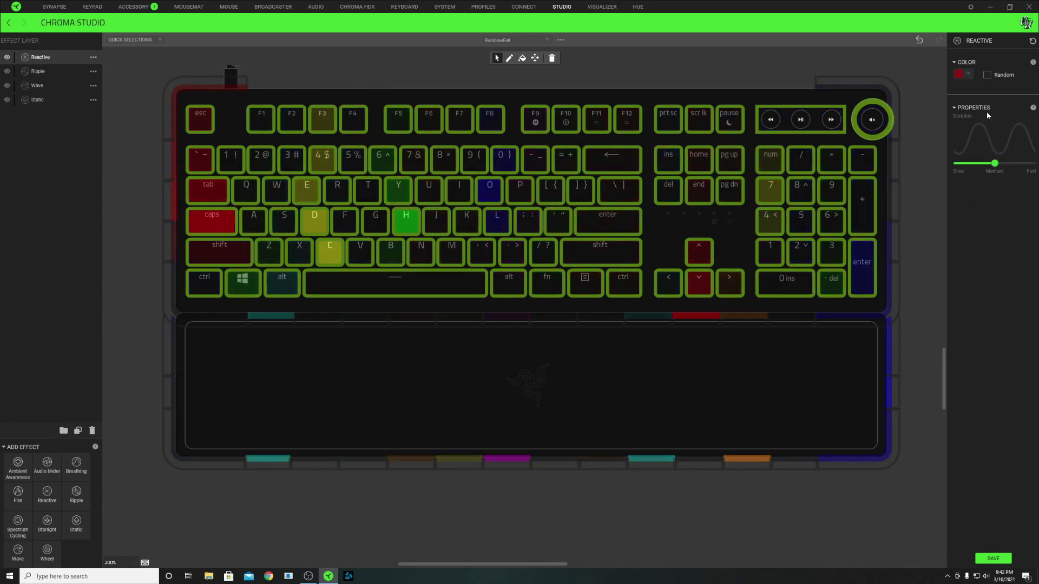
drag(995, 164, 1031, 165)
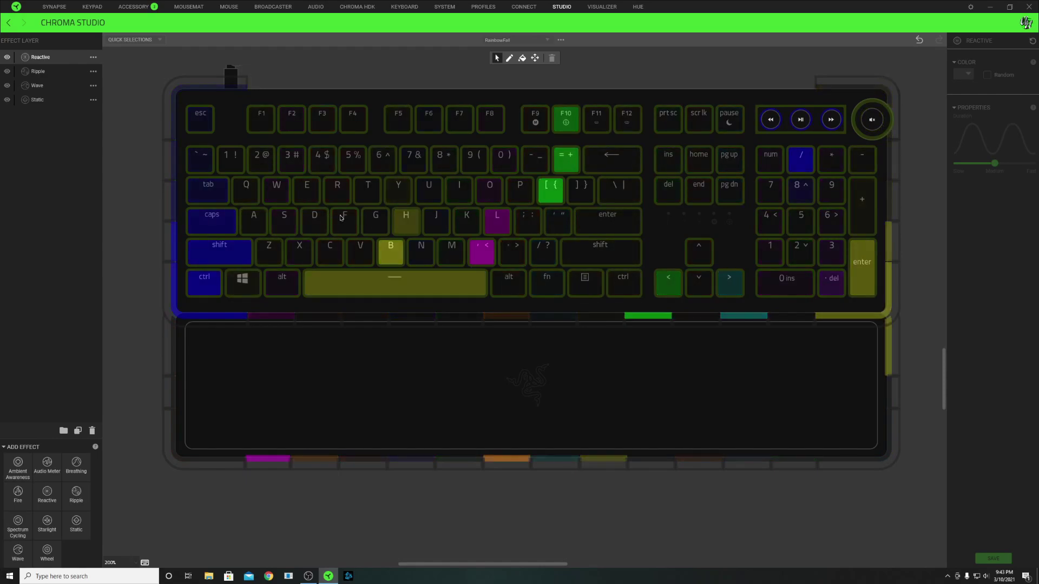
scroll(917, 394, up, 1)
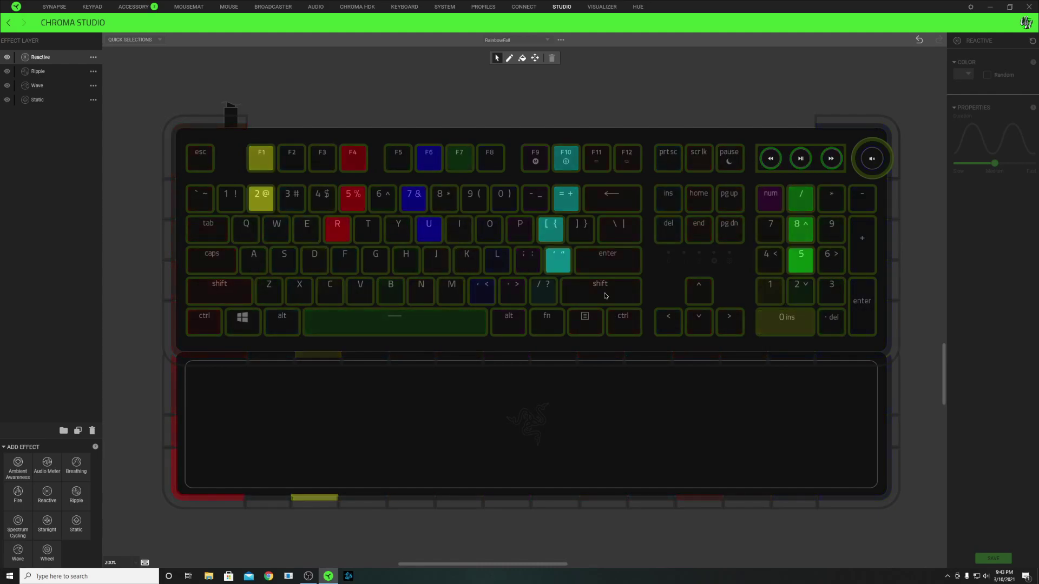
- Zoom out to Fit all and back to 100%, clear the selections, and make Wave the active layer
scroll(600, 332, down, 3)
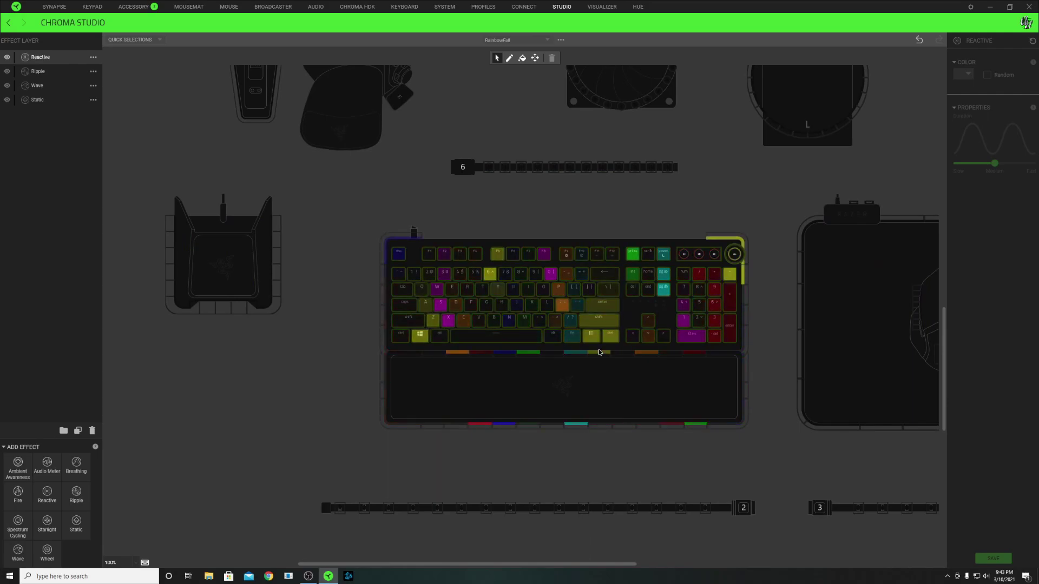
scroll(598, 353, down, 2)
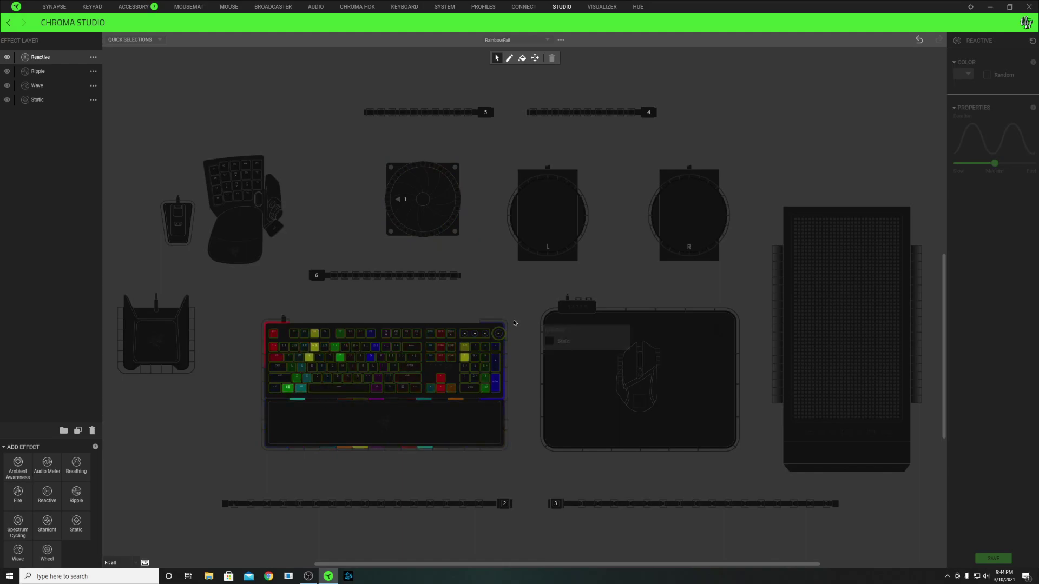
scroll(563, 440, up, 2)
click(541, 438)
scroll(573, 436, down, 2)
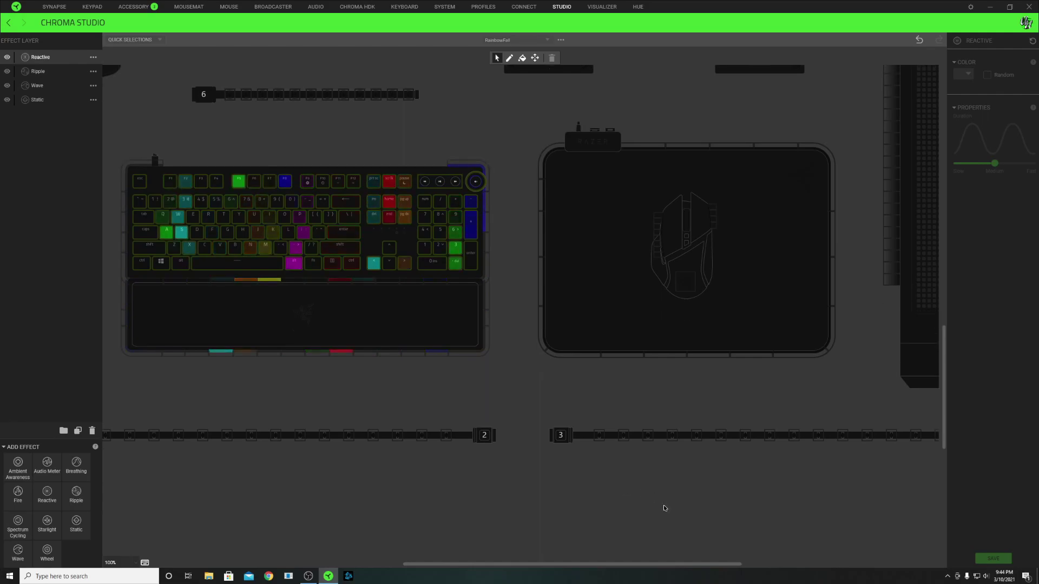
drag(691, 562, 673, 563)
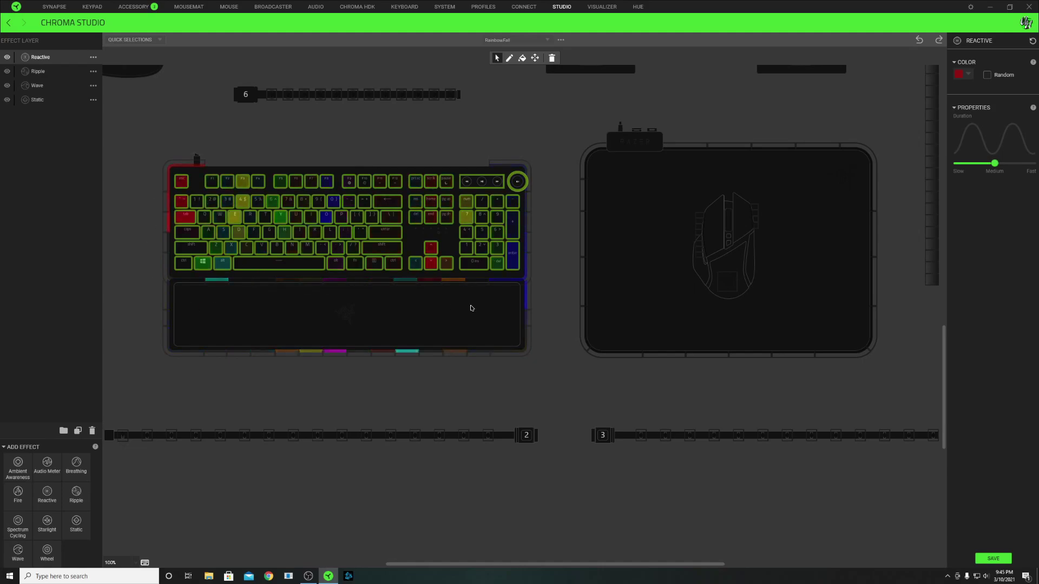
click(283, 201)
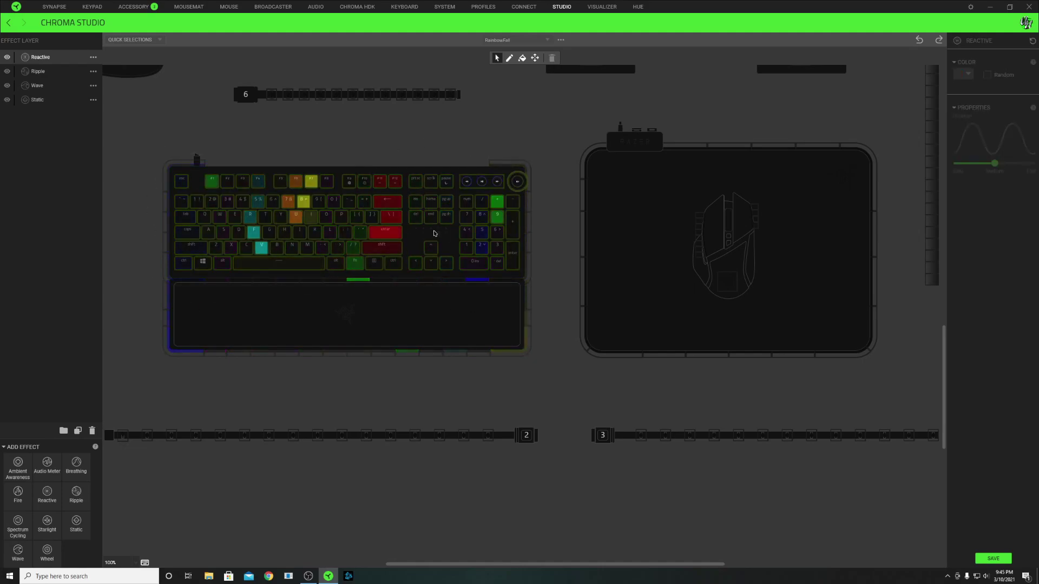
click(41, 88)
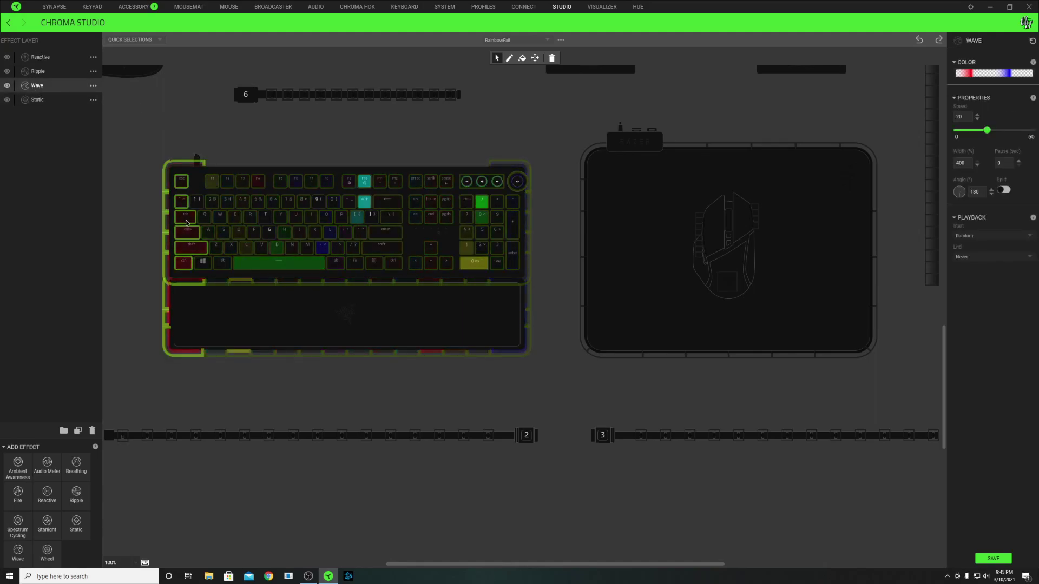
- Add the mousemat's left-edge LEDs to the Wave layer and open its colour gradient editor
drag(573, 147, 613, 368)
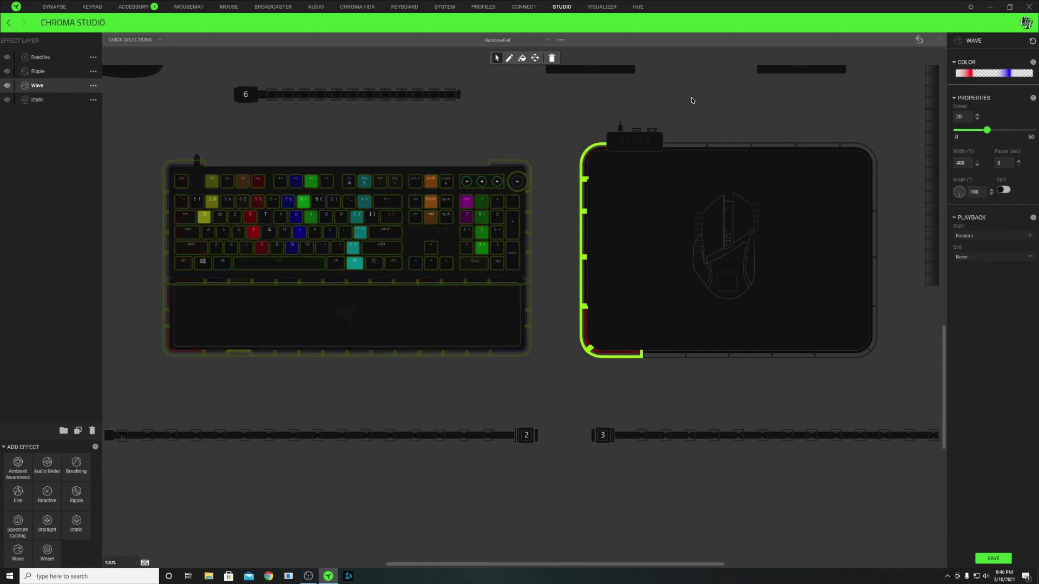
click(990, 73)
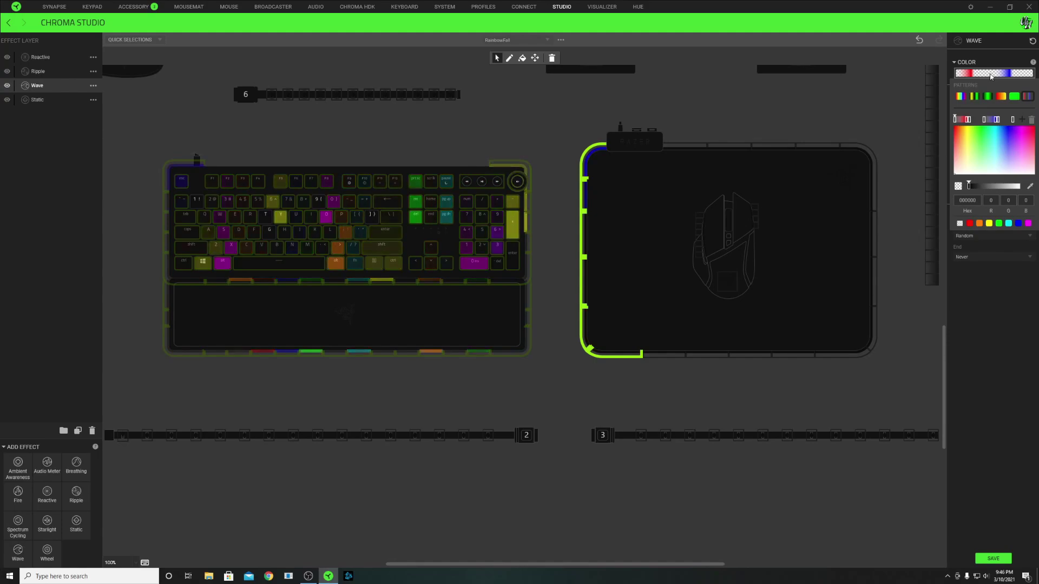
- Compare the Wave settings on the keyboard, the mousemat and the mousemat's left edge
click(555, 150)
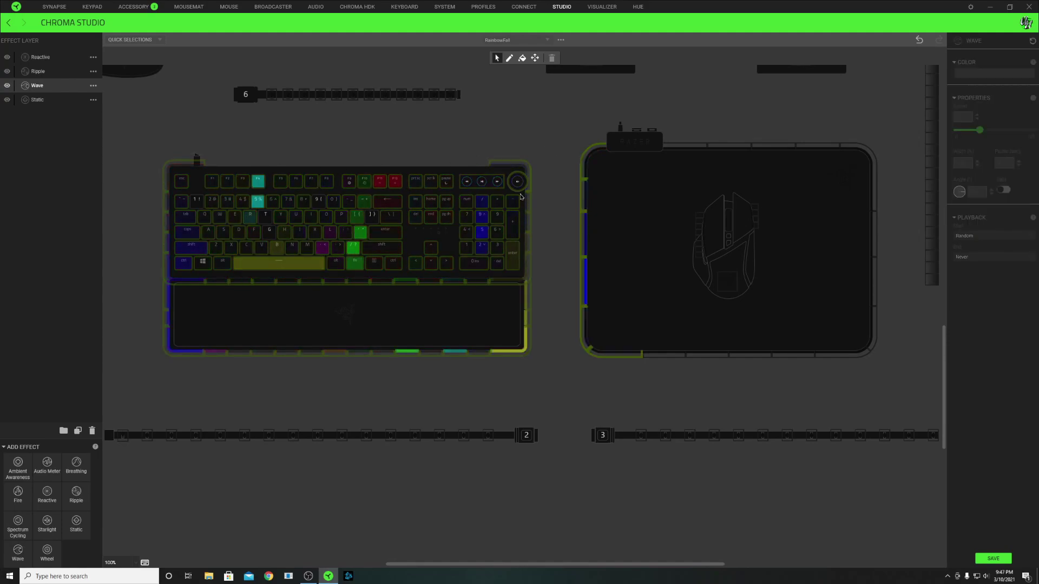
click(518, 235)
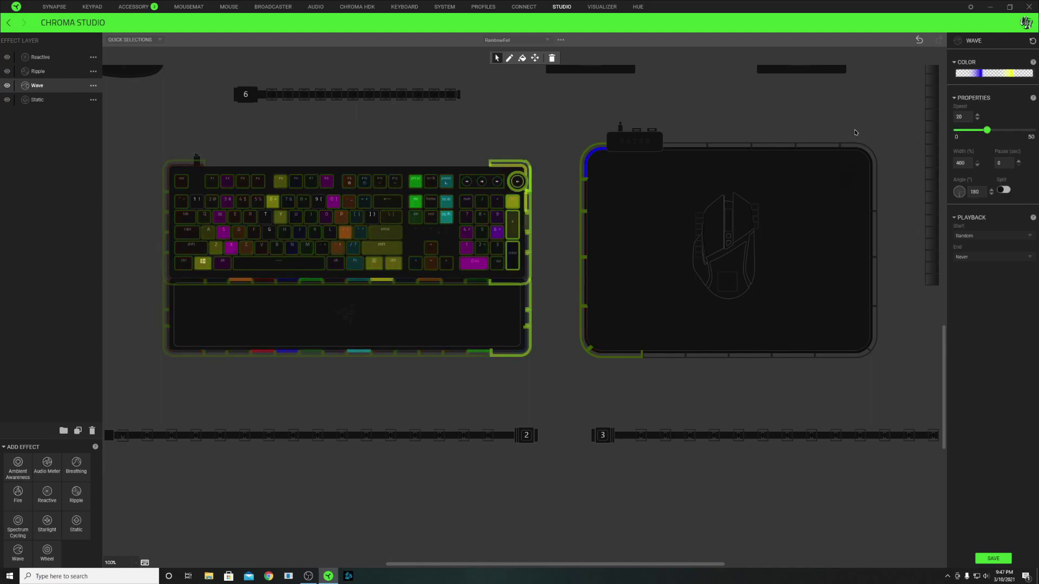
click(871, 349)
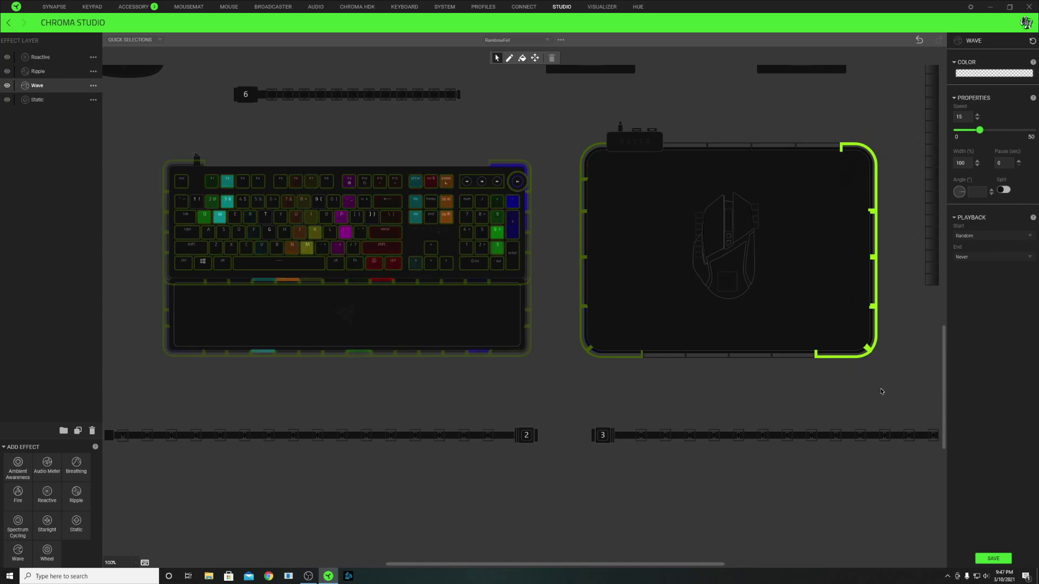
click(597, 266)
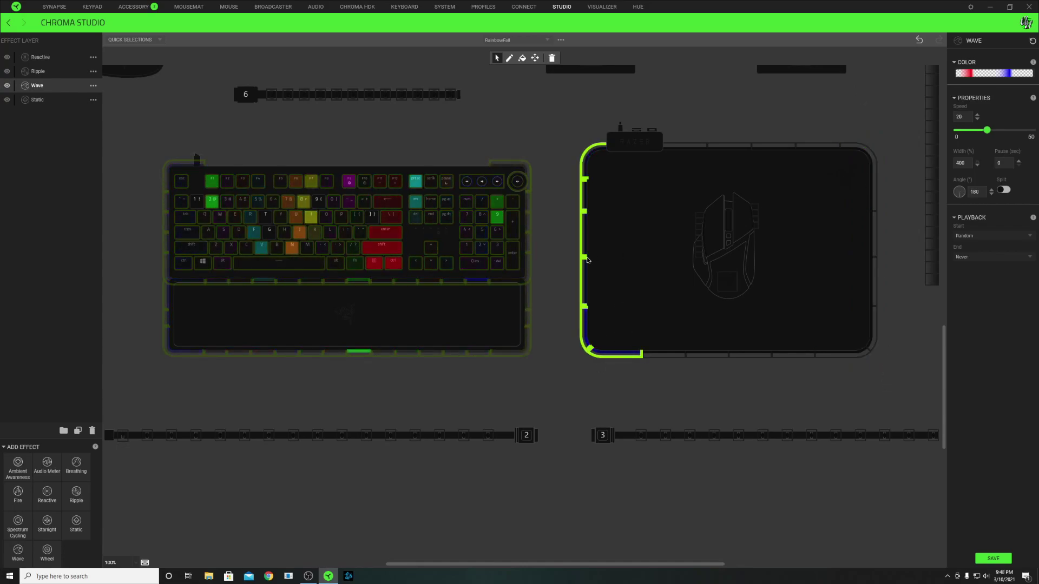
- Inspect the red stop in the wave's colour gradient and close the colour editor
click(982, 74)
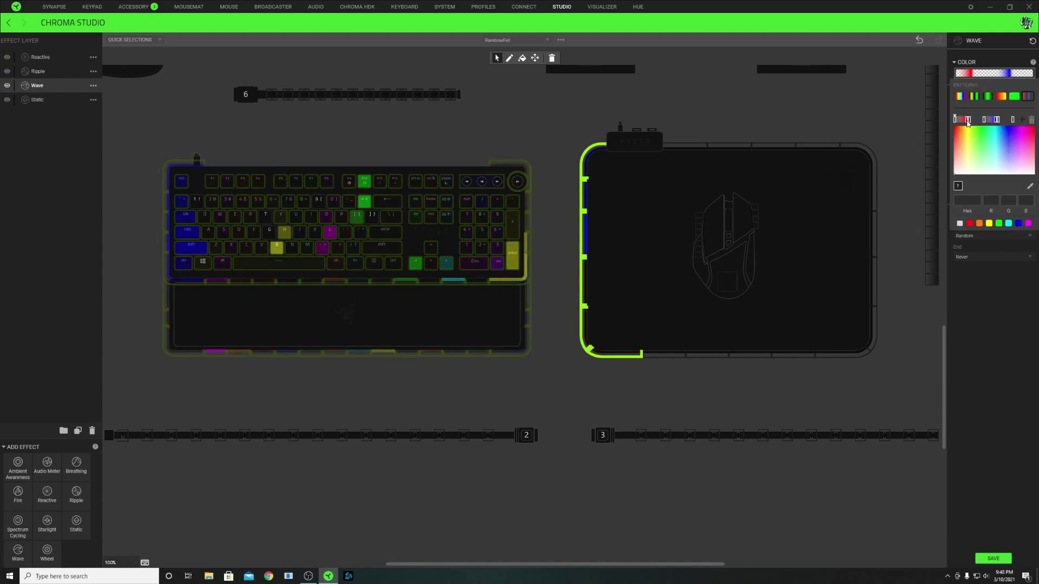
click(968, 120)
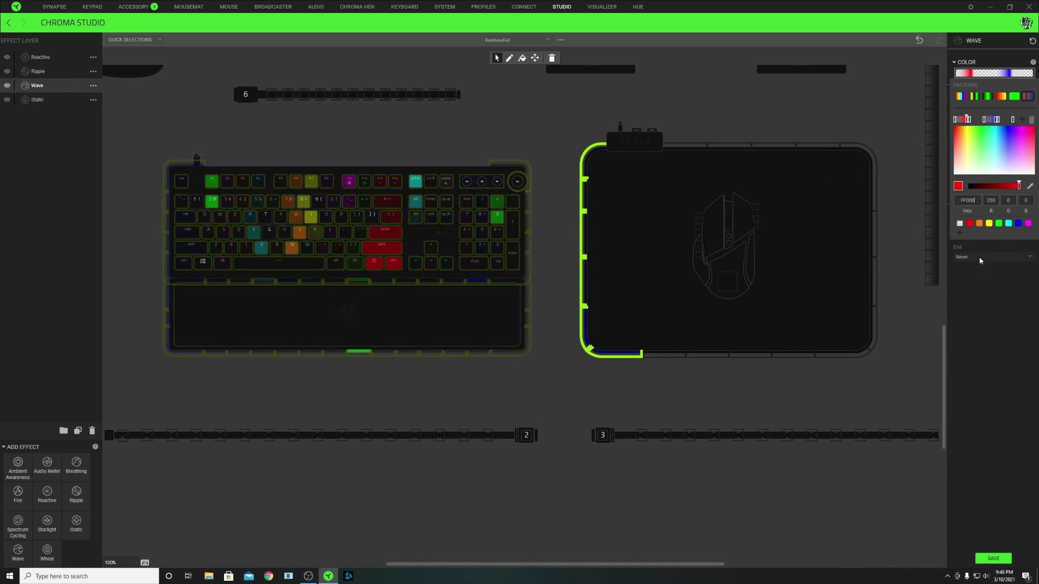
click(989, 329)
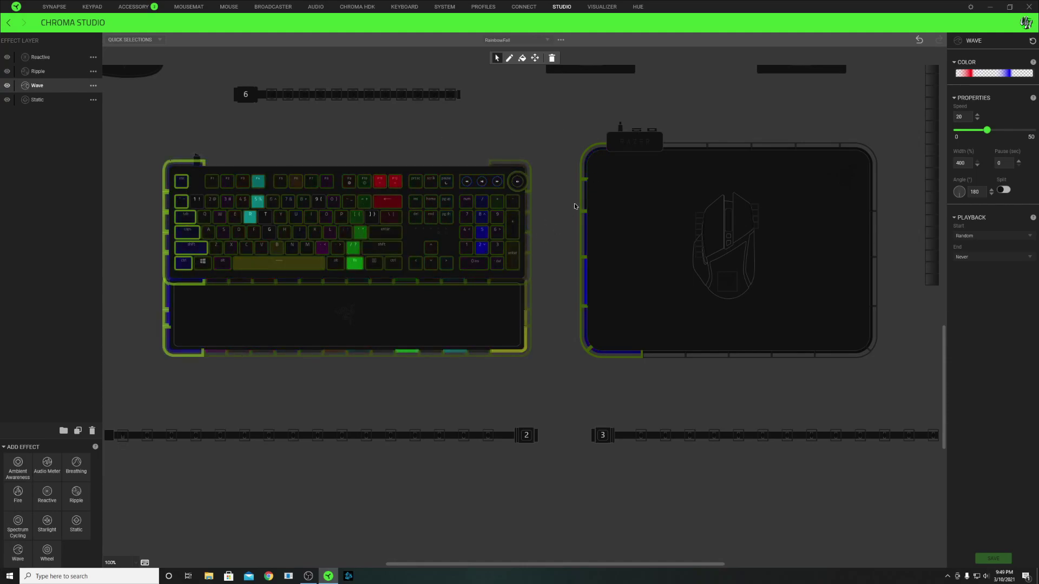
mouse_move(587, 326)
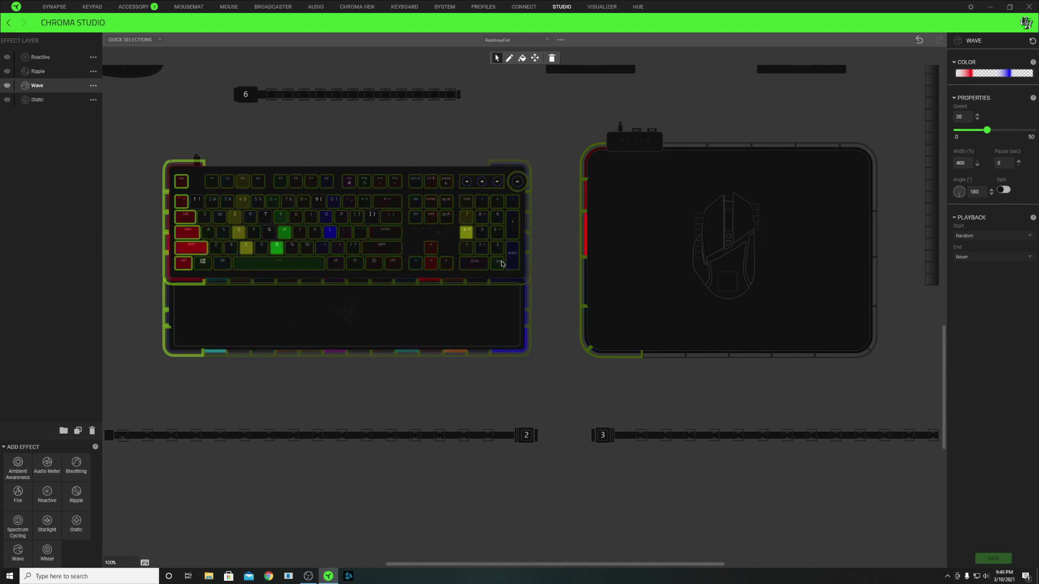
drag(314, 141, 600, 329)
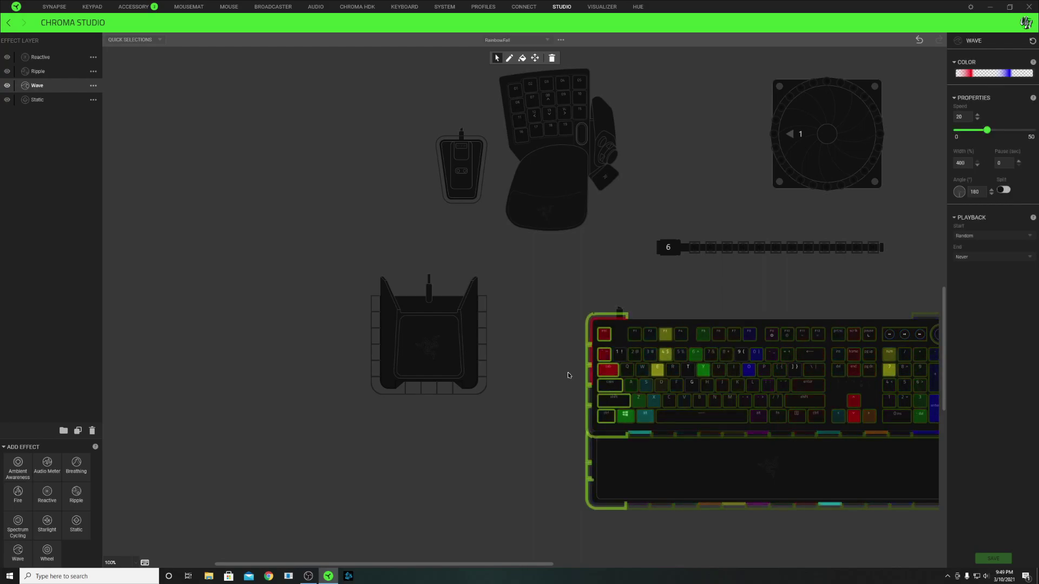
click(609, 371)
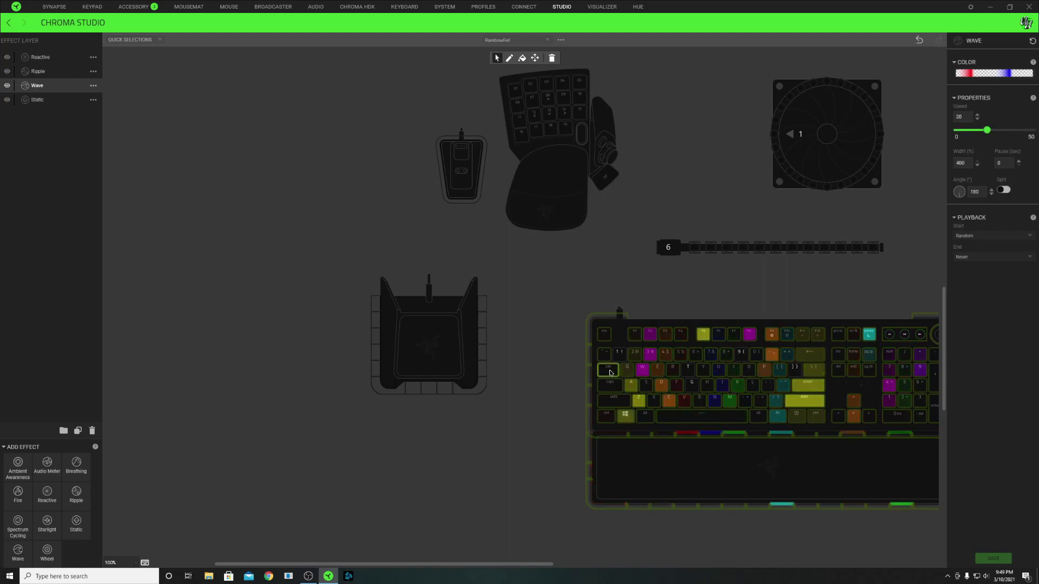
click(596, 360)
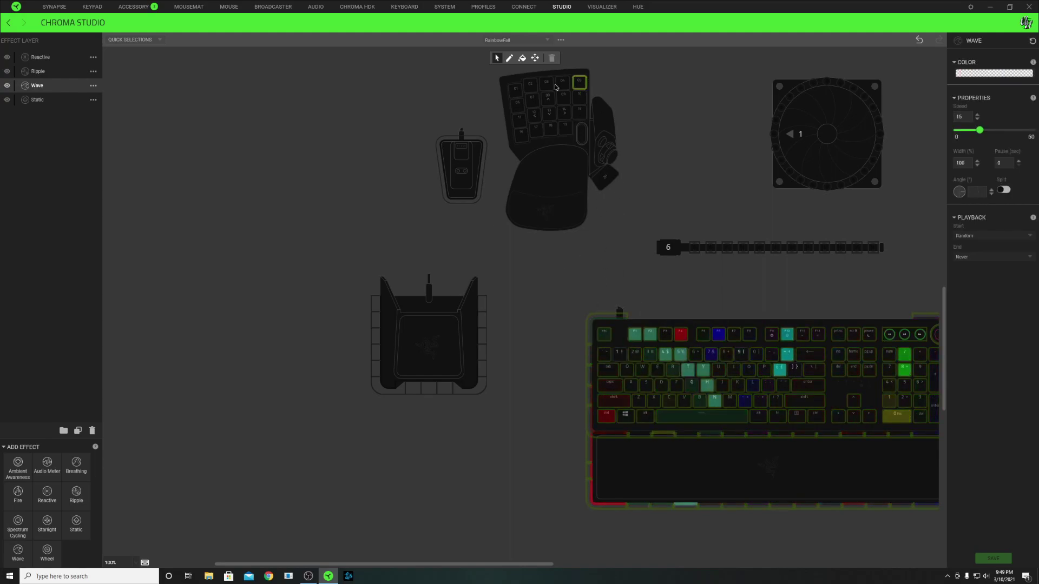
click(528, 314)
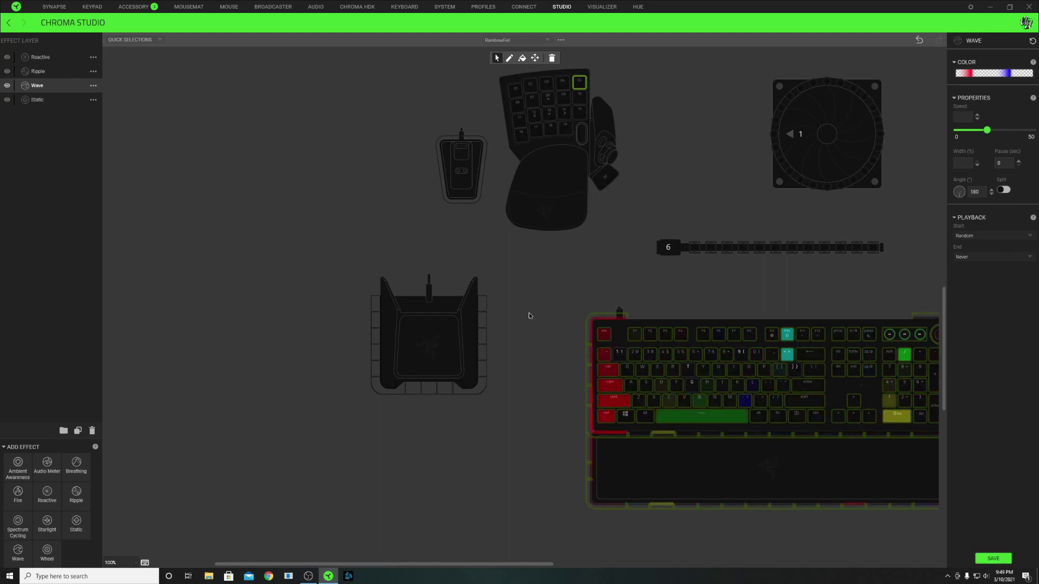
click(551, 308)
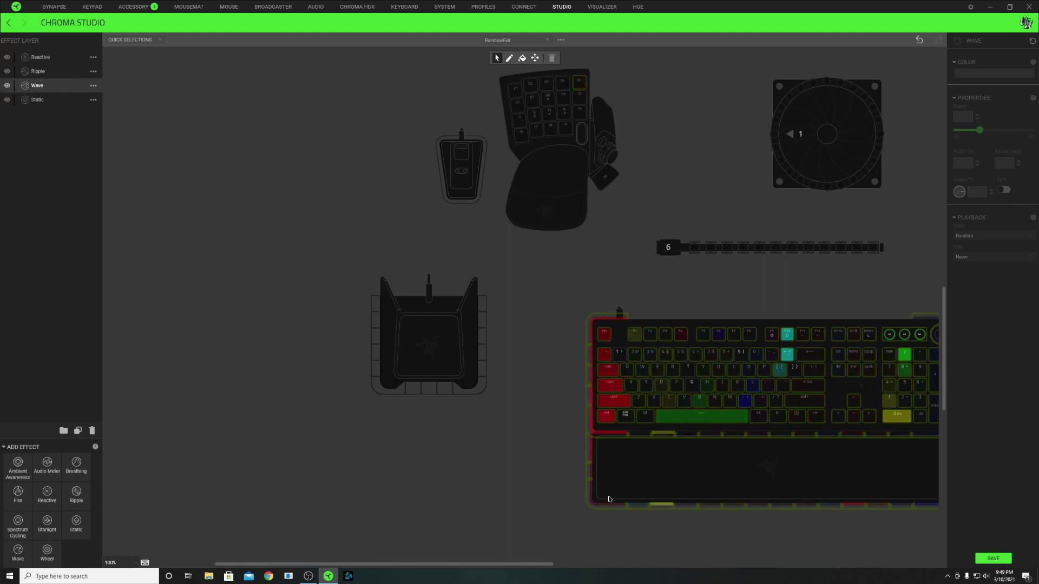
drag(589, 95, 595, 95)
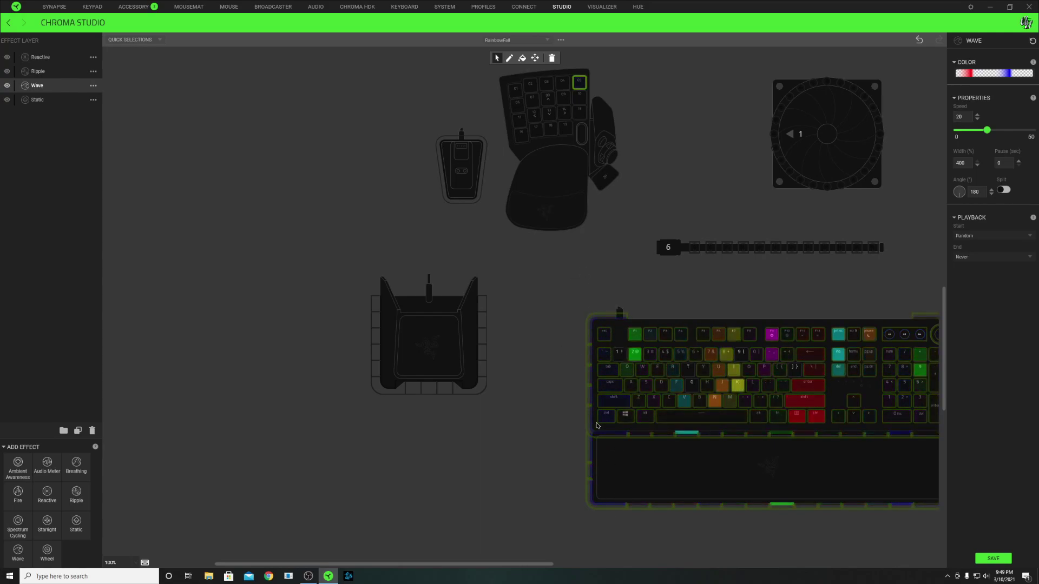
click(679, 167)
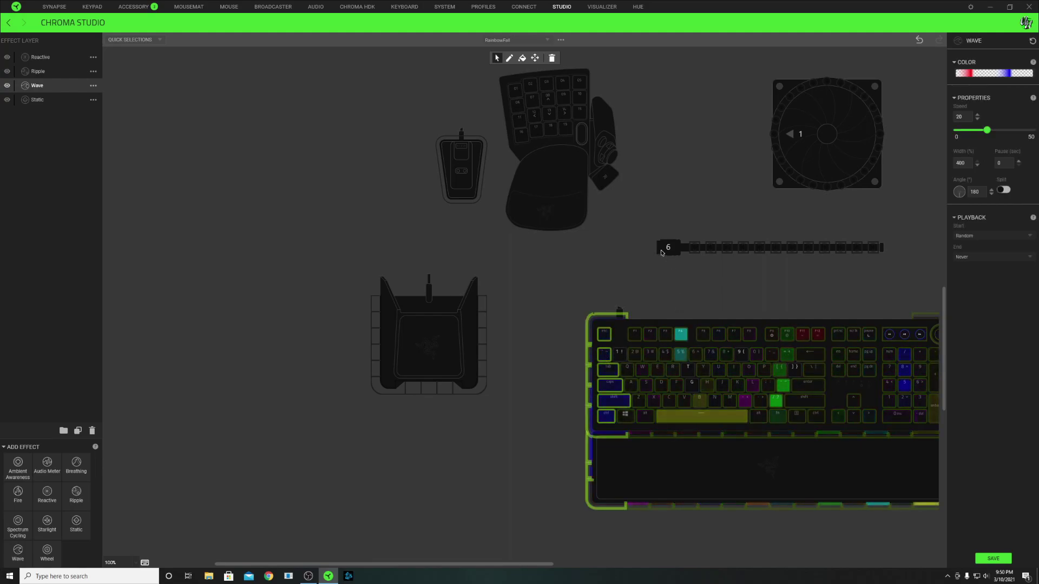
scroll(656, 297, down, 1)
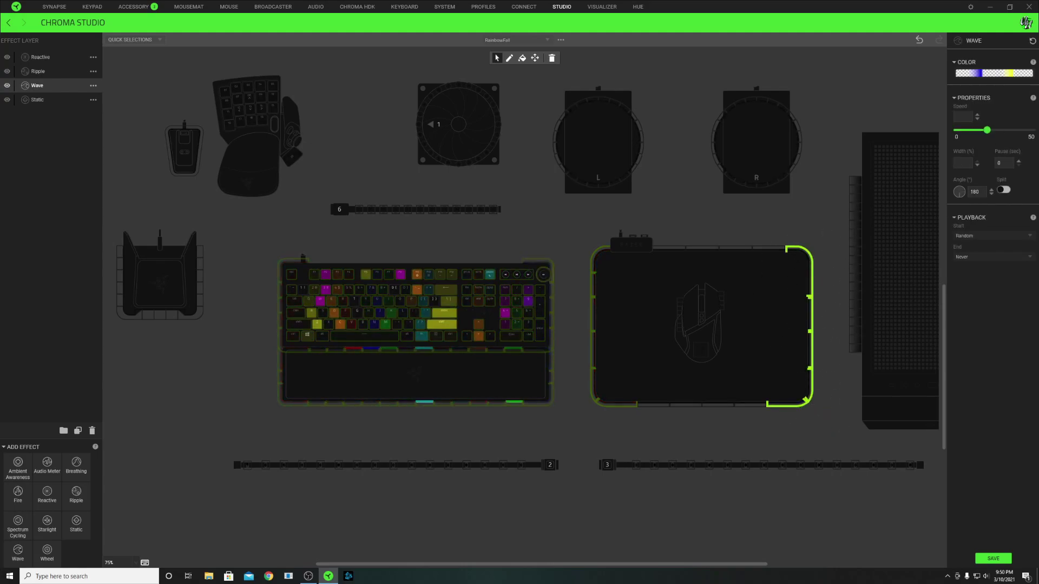
click(1009, 73)
click(998, 121)
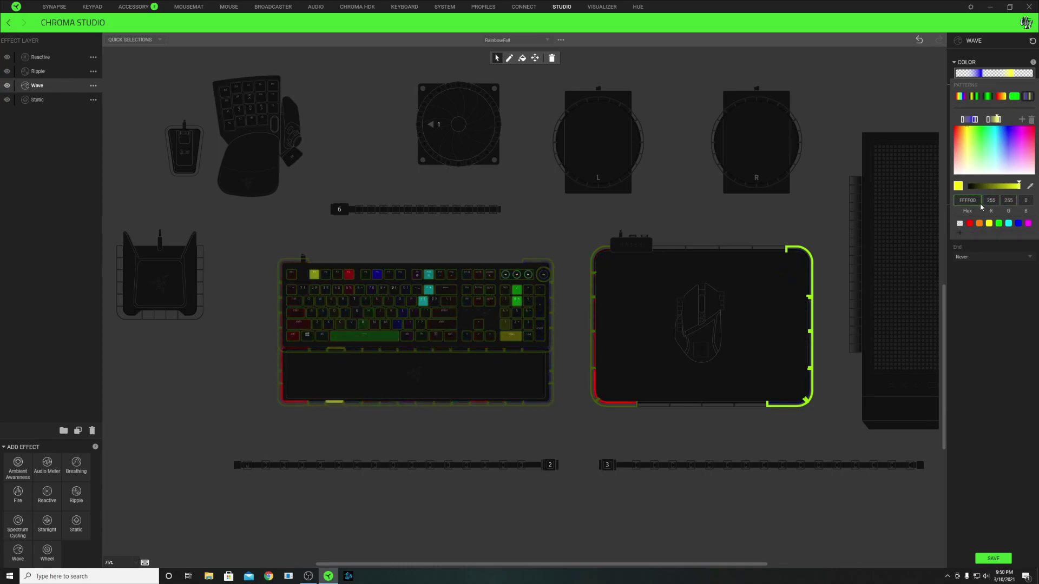
click(738, 332)
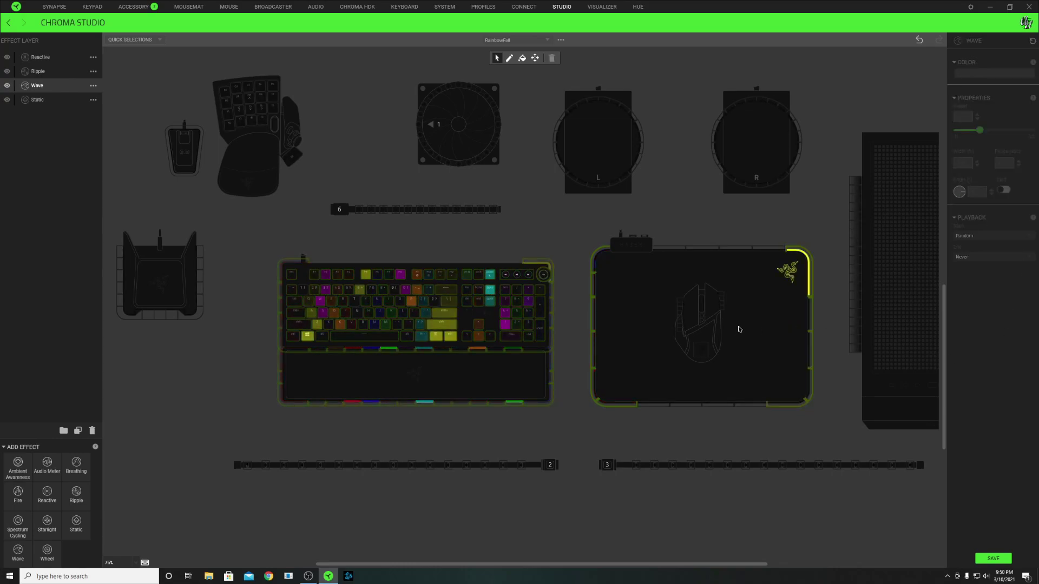
click(370, 305)
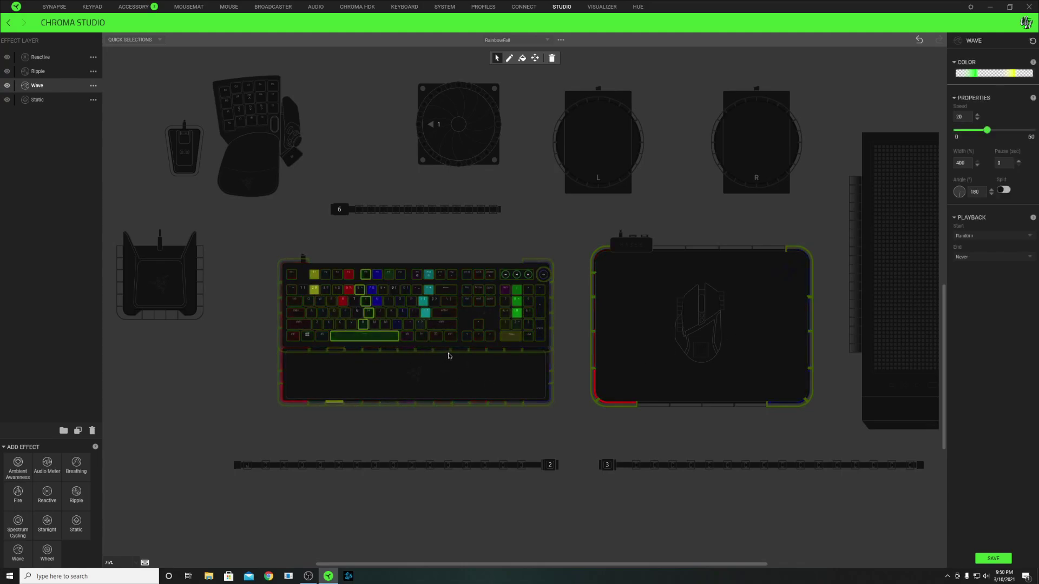
click(660, 401)
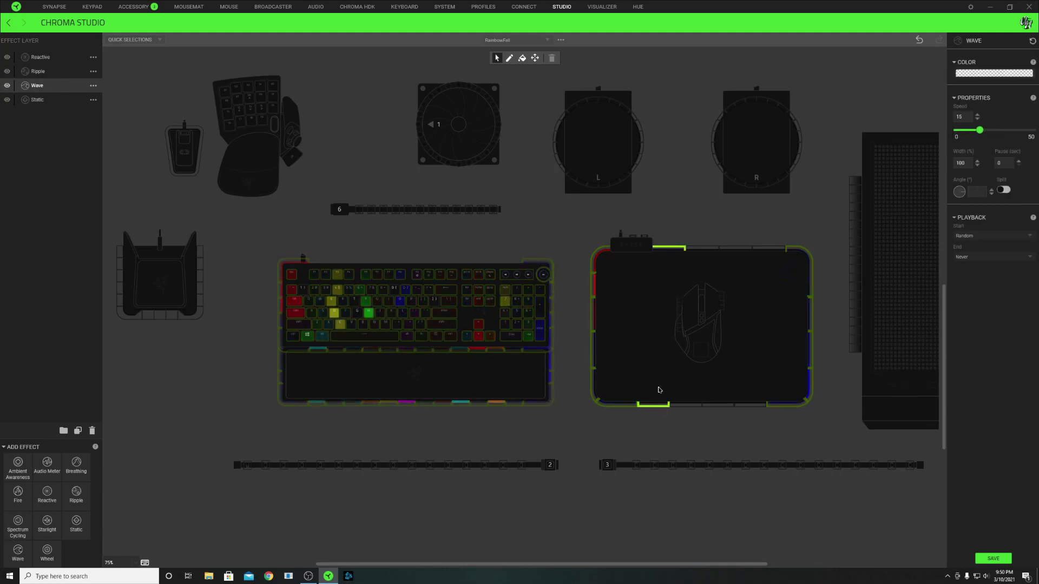
click(788, 418)
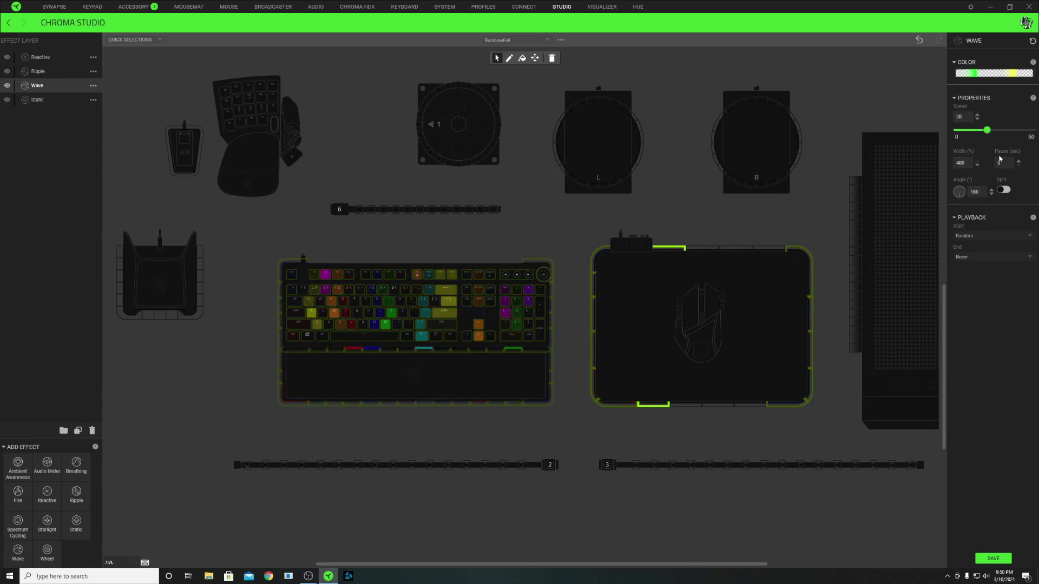
click(1007, 74)
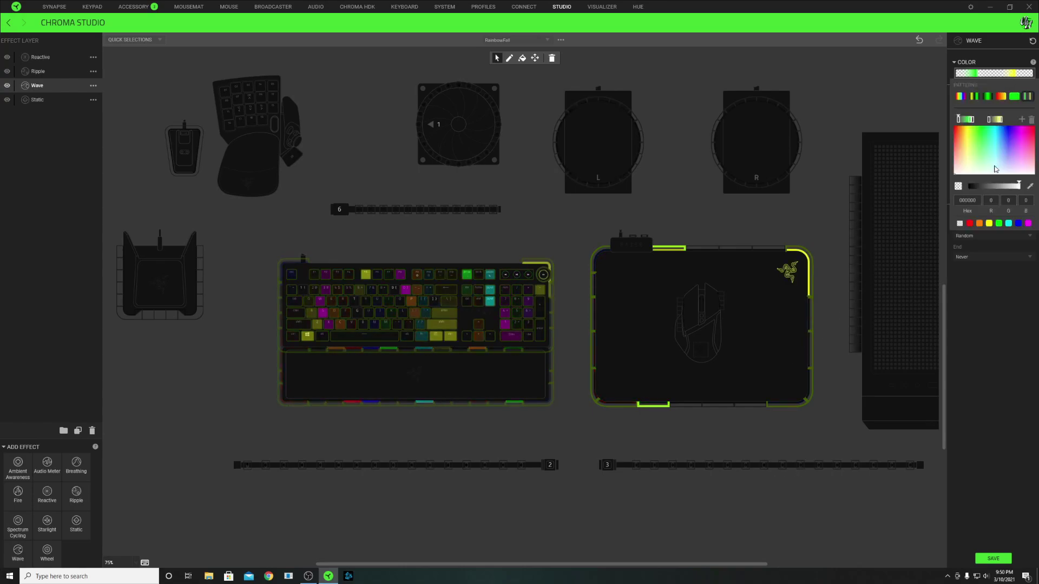
click(999, 120)
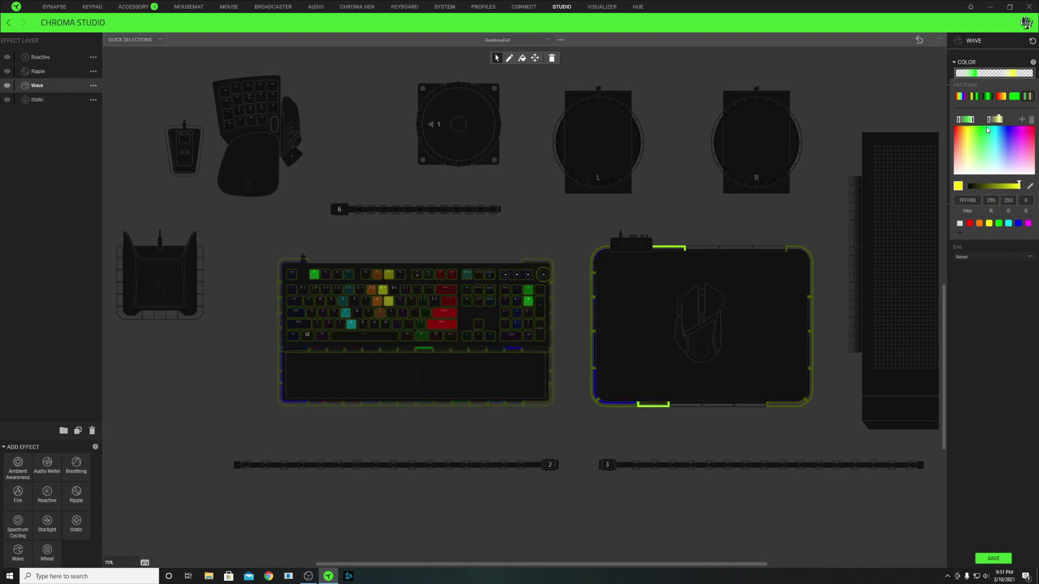
click(989, 122)
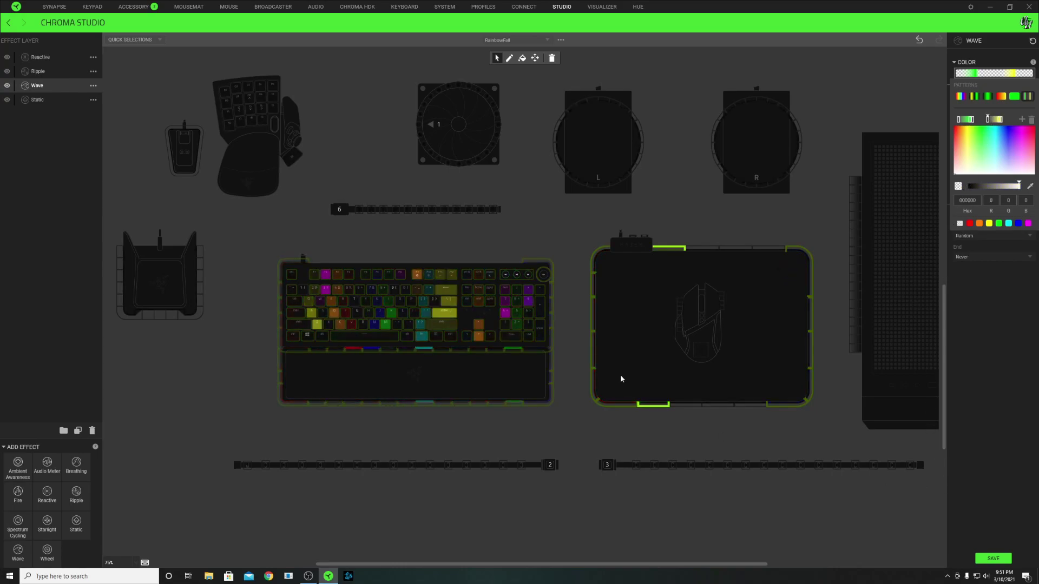
click(639, 392)
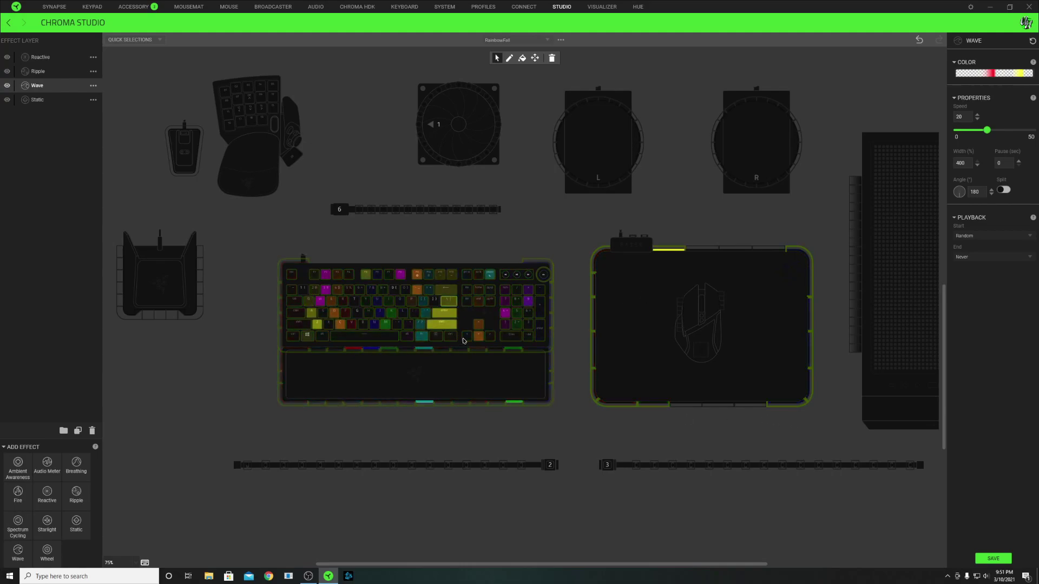
click(708, 301)
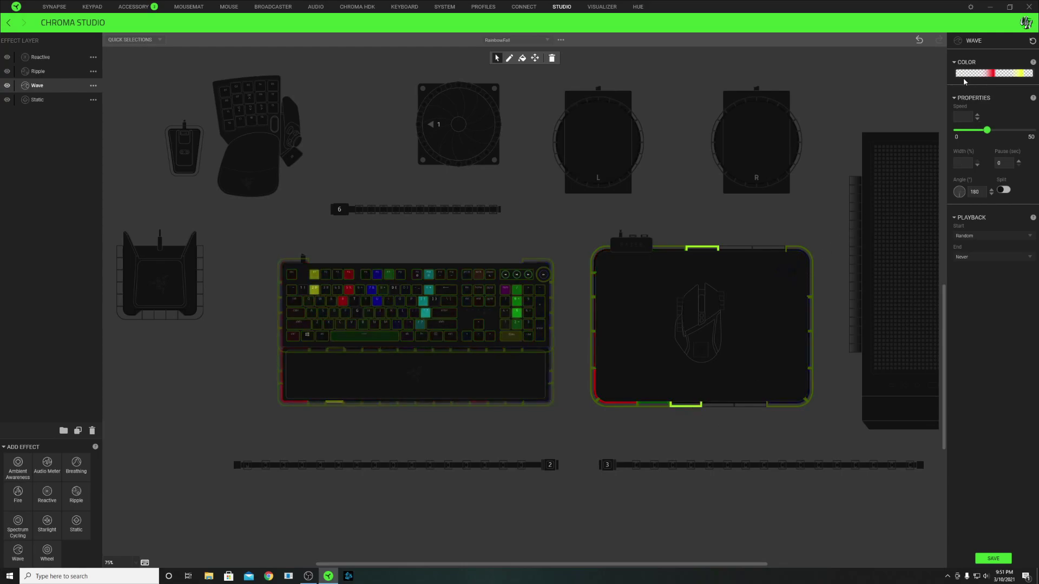
click(1001, 71)
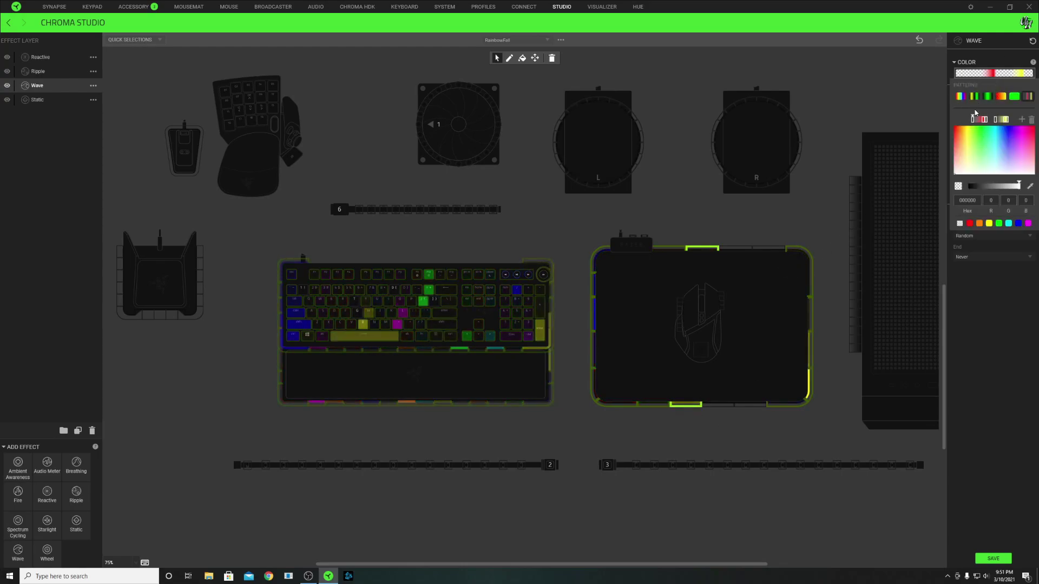
click(484, 304)
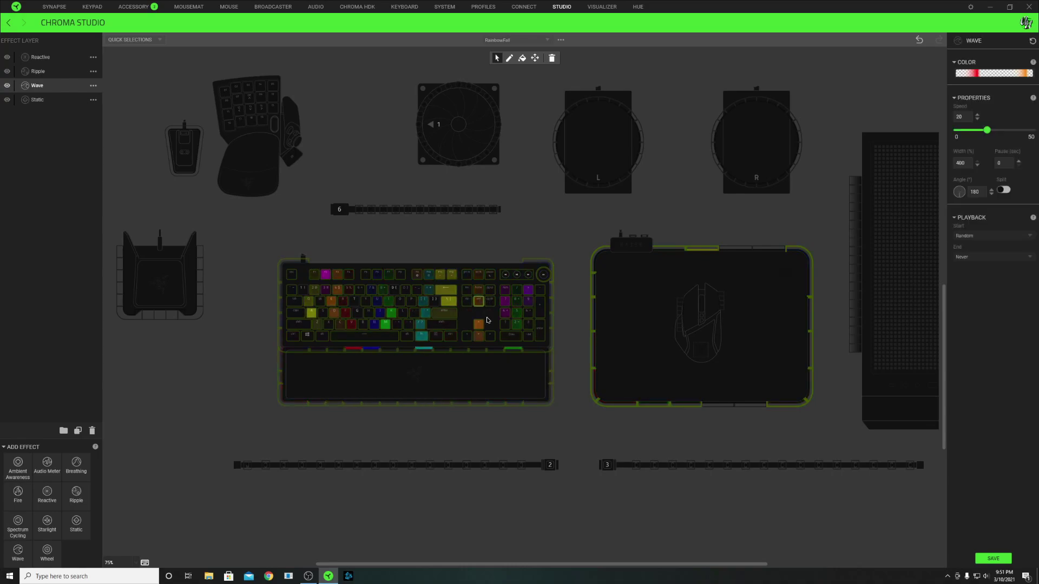
click(678, 328)
click(677, 328)
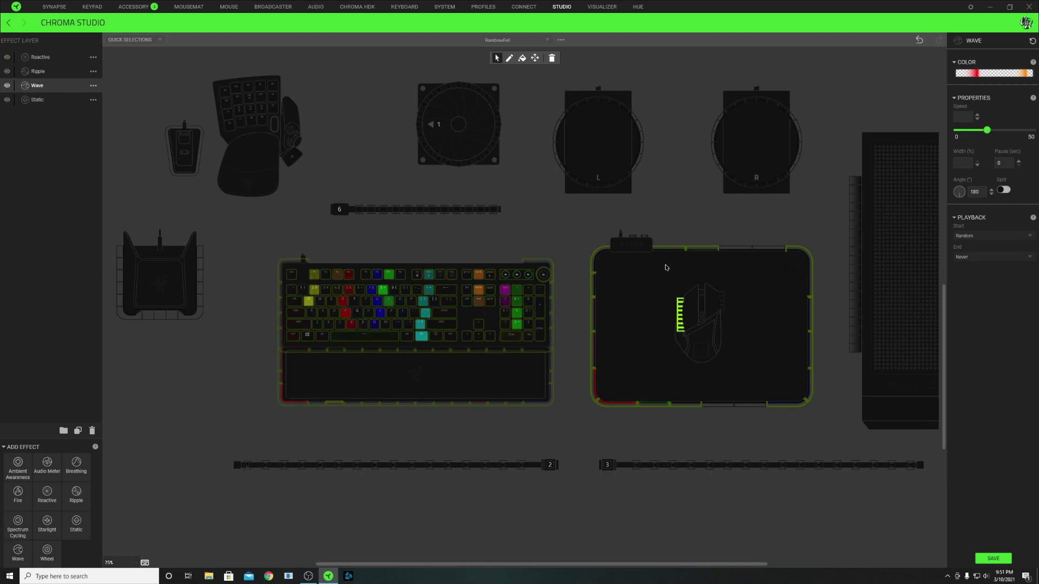
click(530, 409)
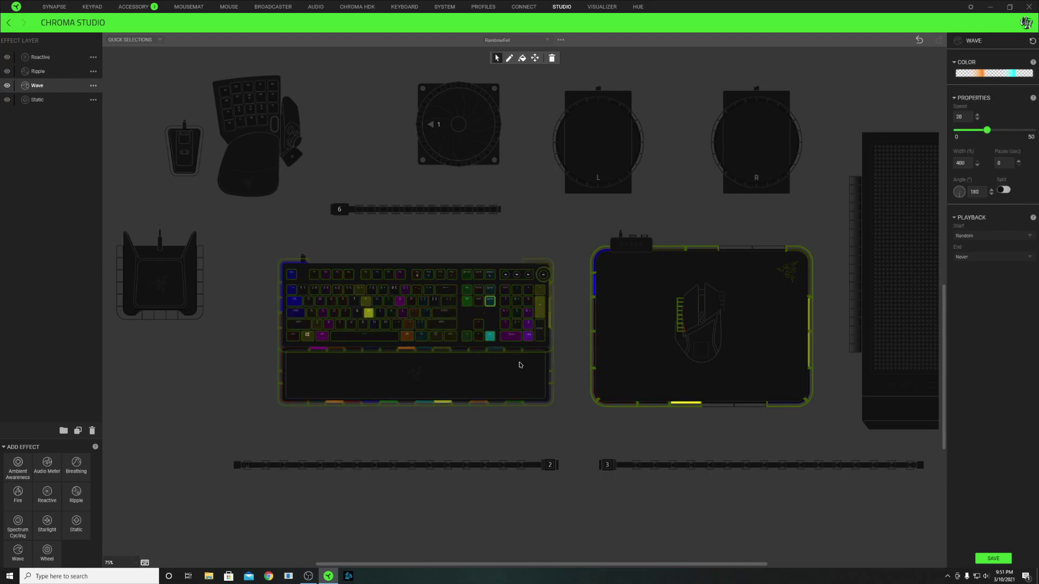
click(722, 300)
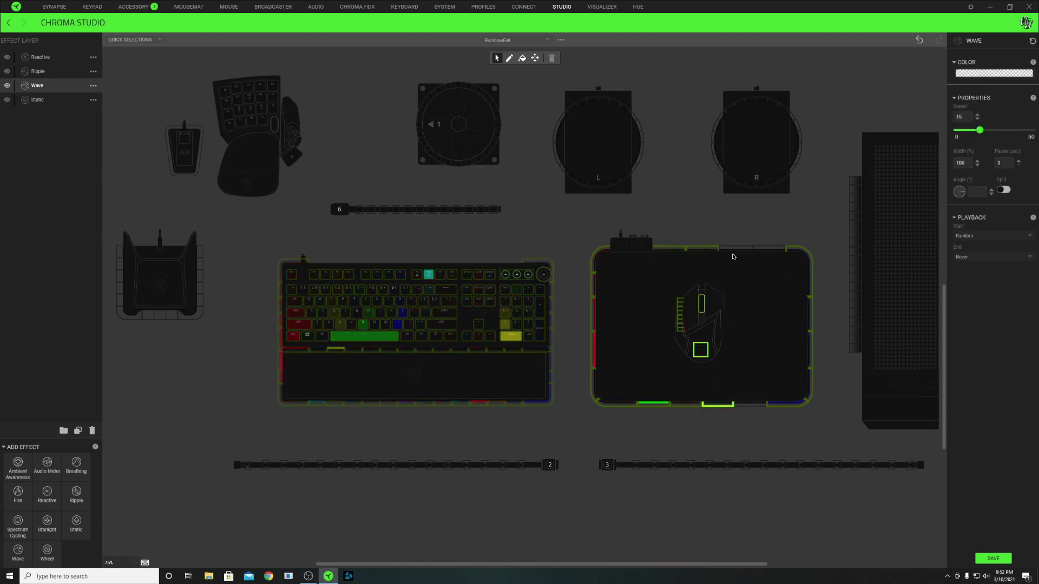
click(740, 541)
click(359, 342)
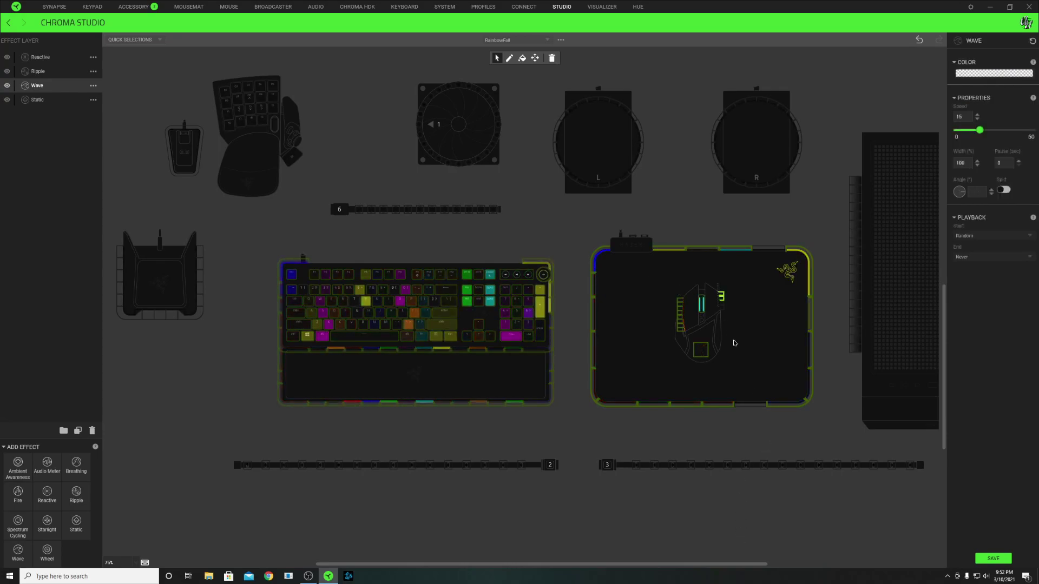
click(759, 271)
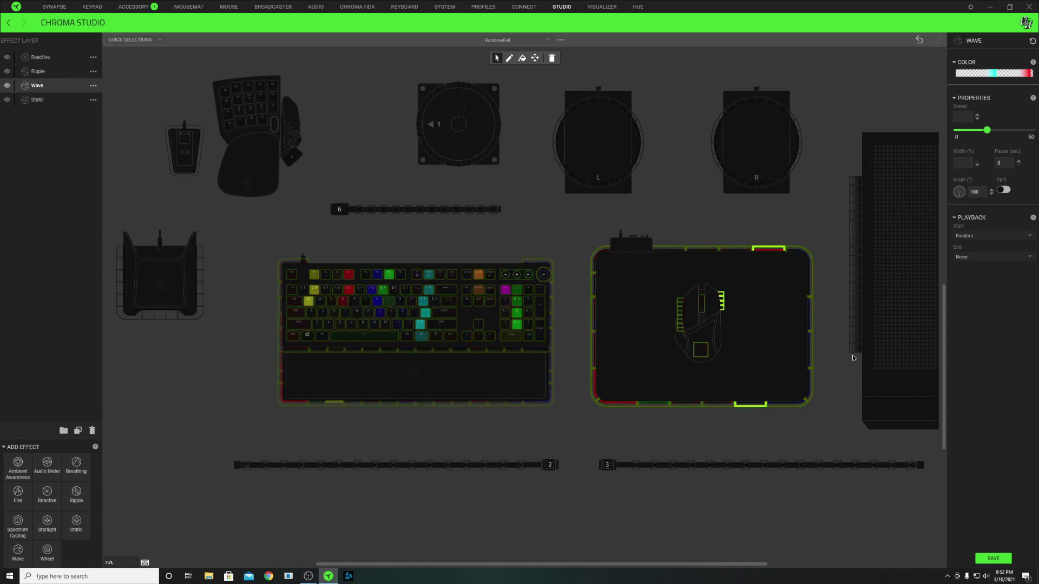
click(994, 73)
click(979, 202)
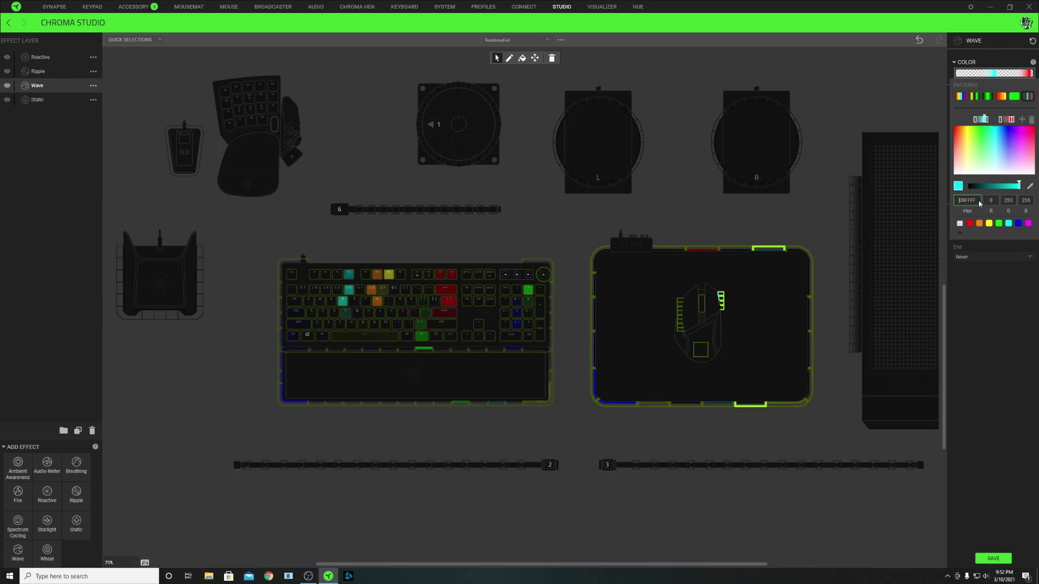
click(594, 234)
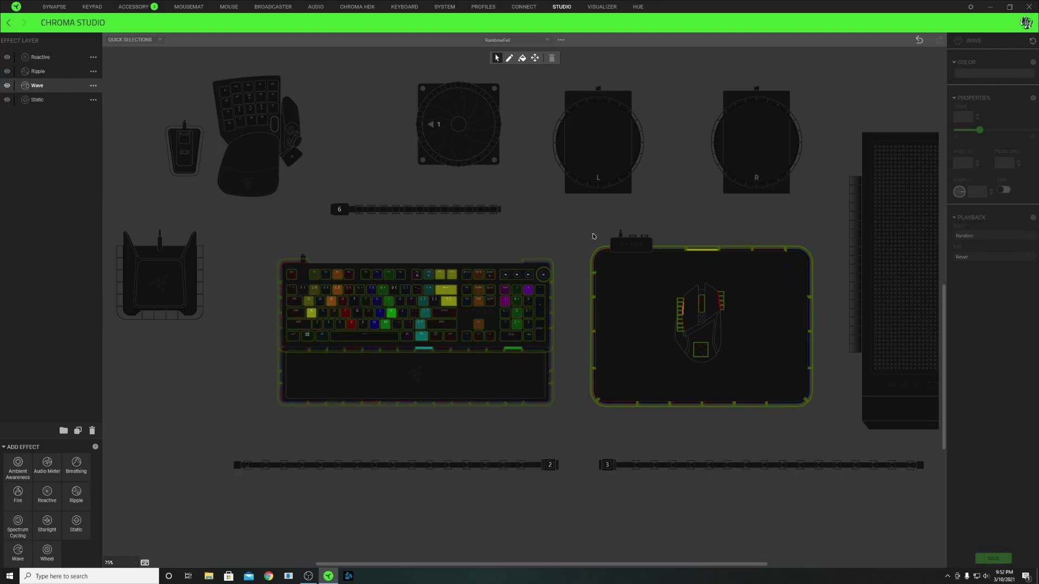
scroll(687, 349, up, 1)
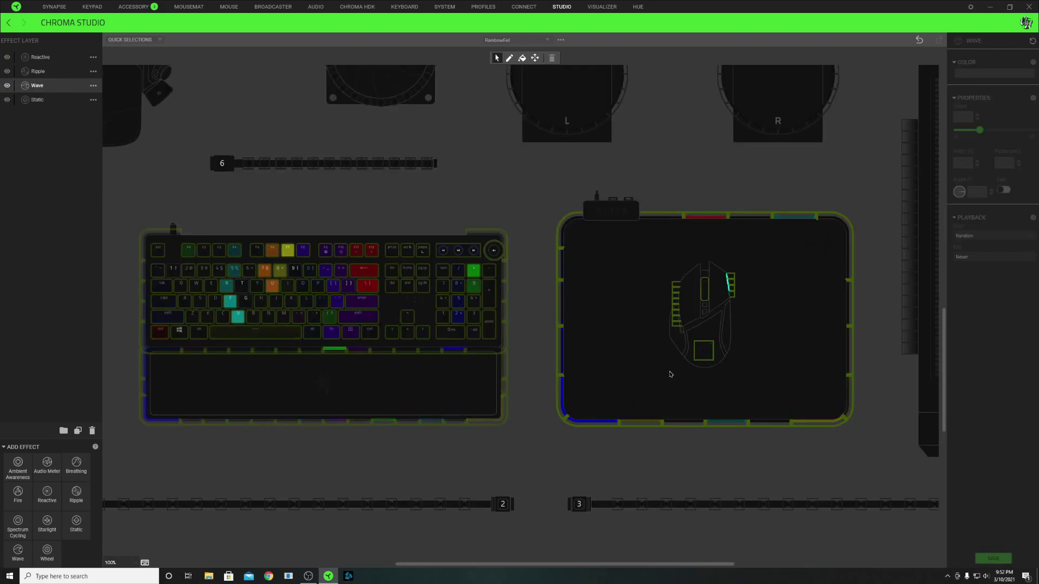